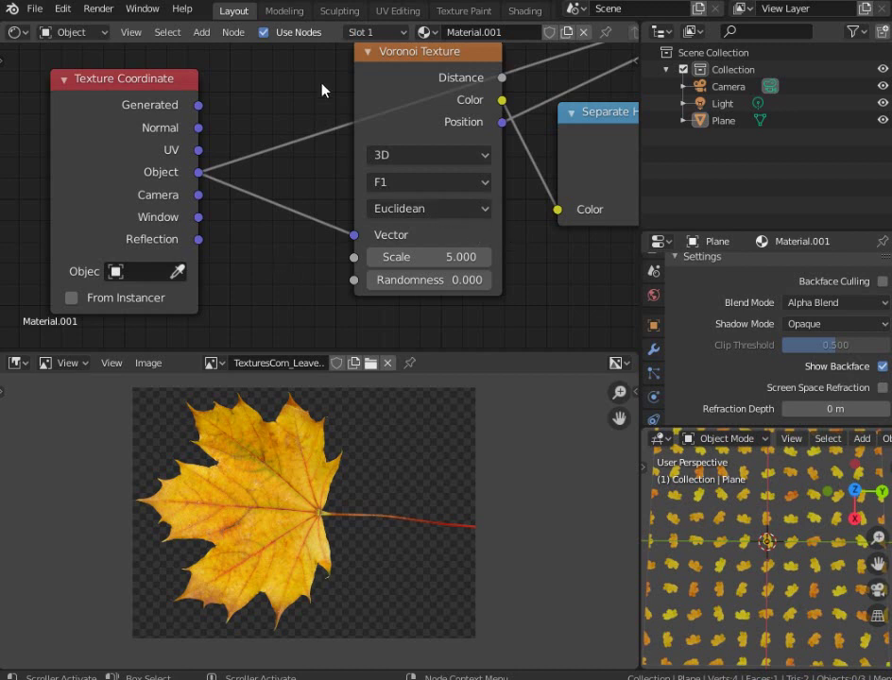
# Keep the Voronoi Texture node set to 3D and relink its Position output
pyautogui.moveTo(428, 75); pyautogui.dragTo(410, 97)
pyautogui.click(388, 175)
pyautogui.click(363, 246)
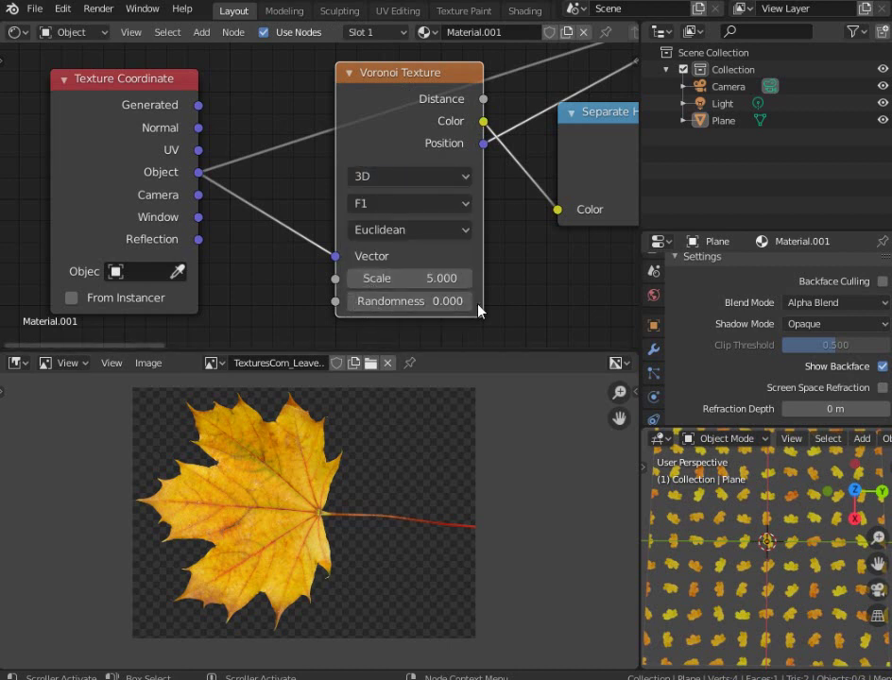
pyautogui.moveTo(482, 145); pyautogui.dragTo(509, 143)
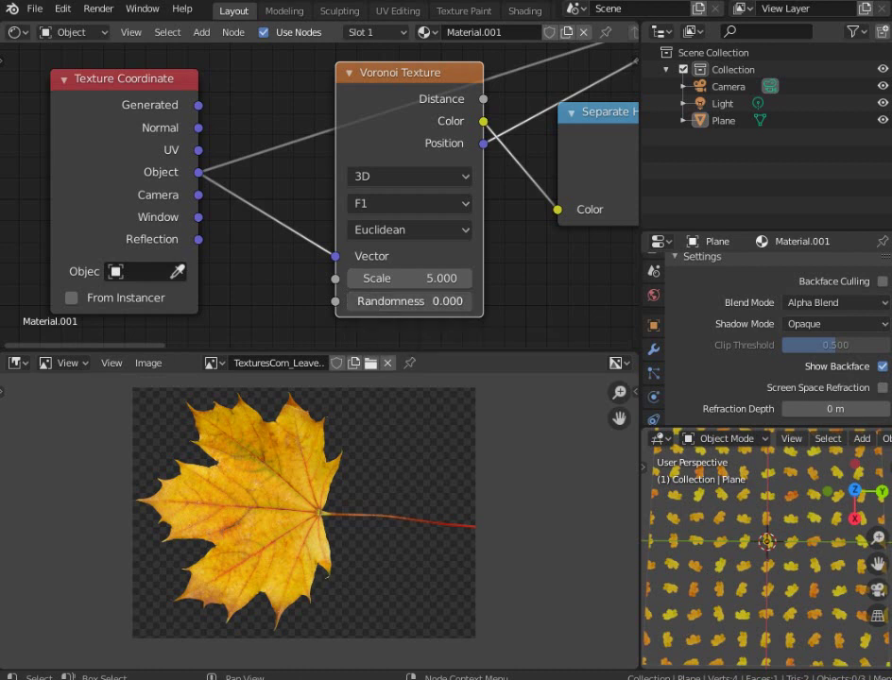
# Raise Voronoi Randomness from 0.000 to 1.000, then orbit the viewport to inspect the scattered leaves
pyautogui.moveTo(409, 301); pyautogui.dragTo(480, 294)
pyautogui.moveTo(359, 303); pyautogui.dragTo(471, 302)
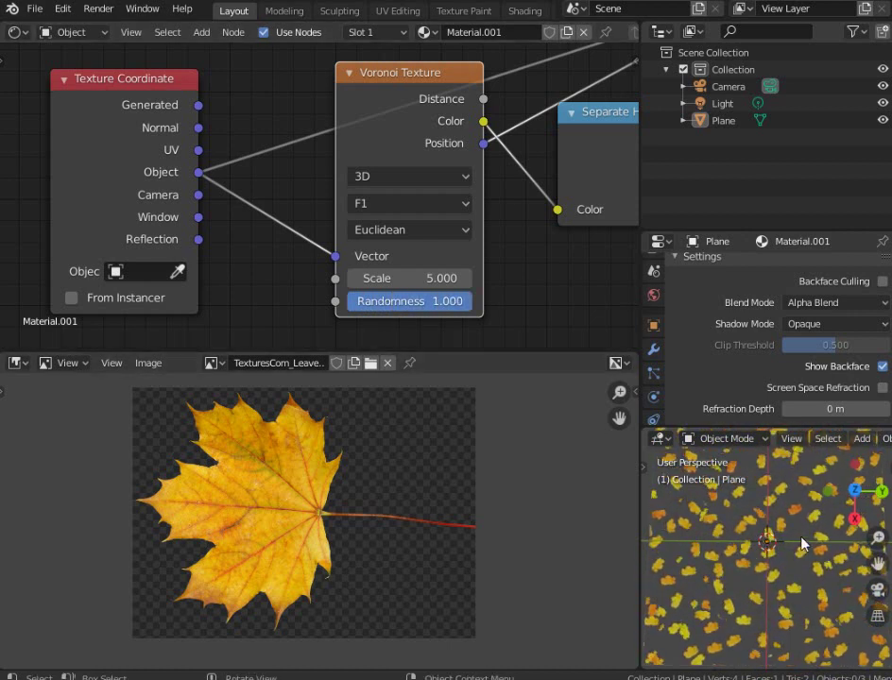
pyautogui.scroll(4, 788, 562)
pyautogui.moveTo(776, 581); pyautogui.dragTo(661, 501, button='middle')
pyautogui.scroll(-5, 732, 527)
pyautogui.moveTo(753, 529); pyautogui.dragTo(763, 581, button='middle')
pyautogui.scroll(3, 762, 578)
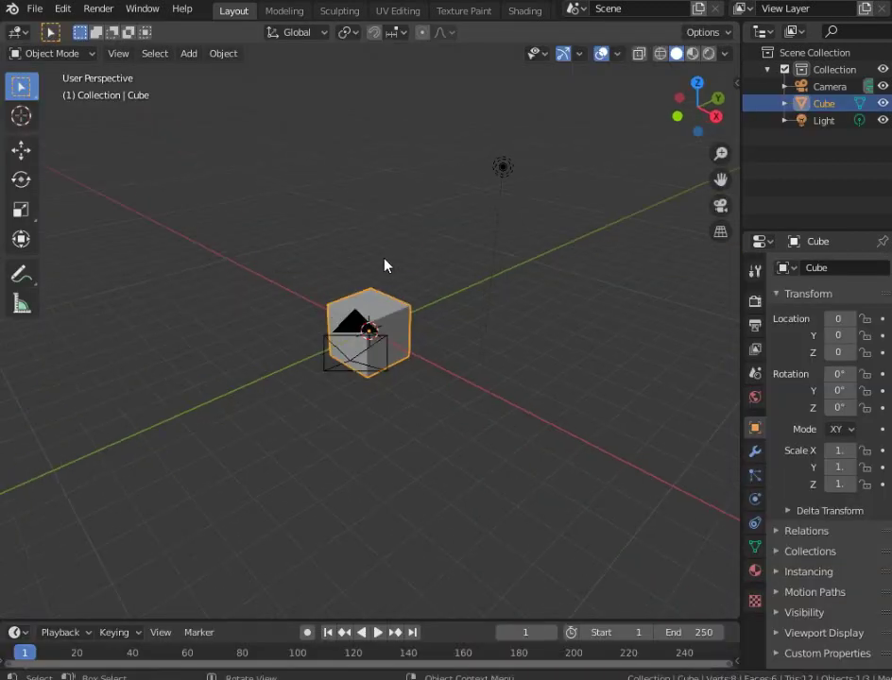
# Delete the default cube and split a small 3D Viewport preview below the properties panel
pyautogui.press('x')
pyautogui.click(384, 260)
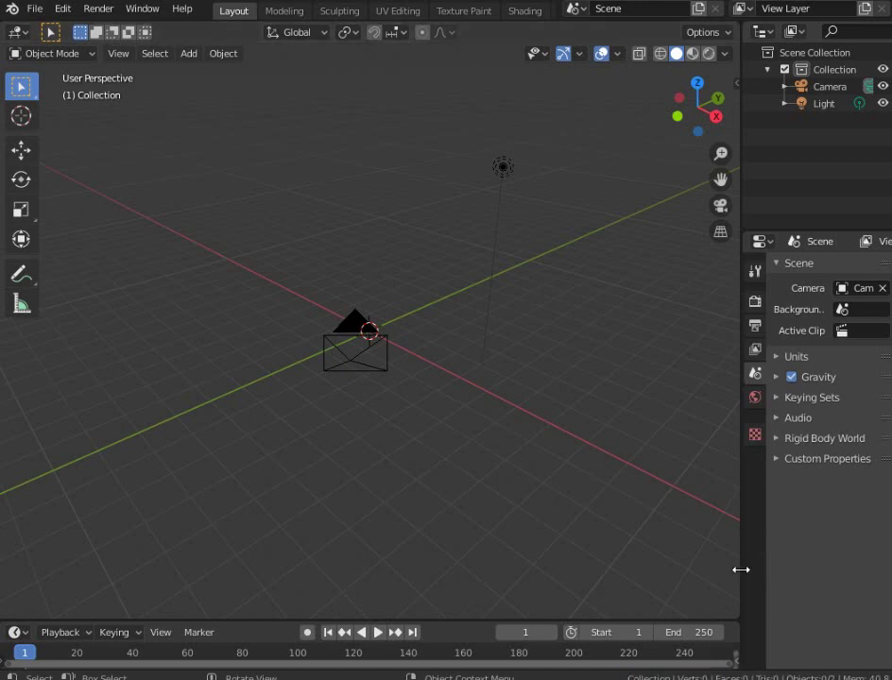
pyautogui.moveTo(741, 570); pyautogui.dragTo(688, 487)
pyautogui.click(692, 498)
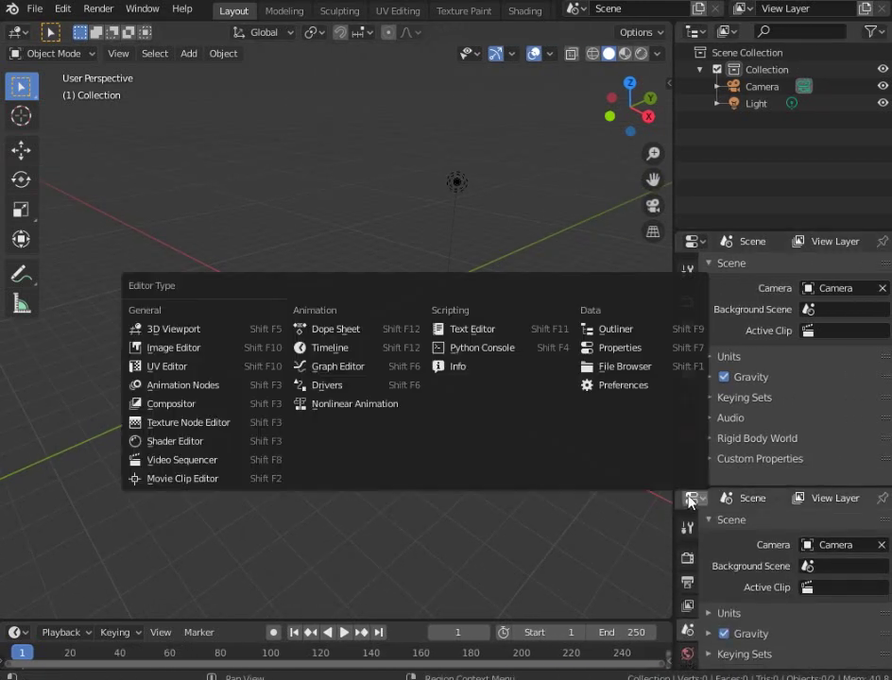
pyautogui.click(184, 331)
pyautogui.moveTo(775, 623); pyautogui.dragTo(730, 533, button='middle')
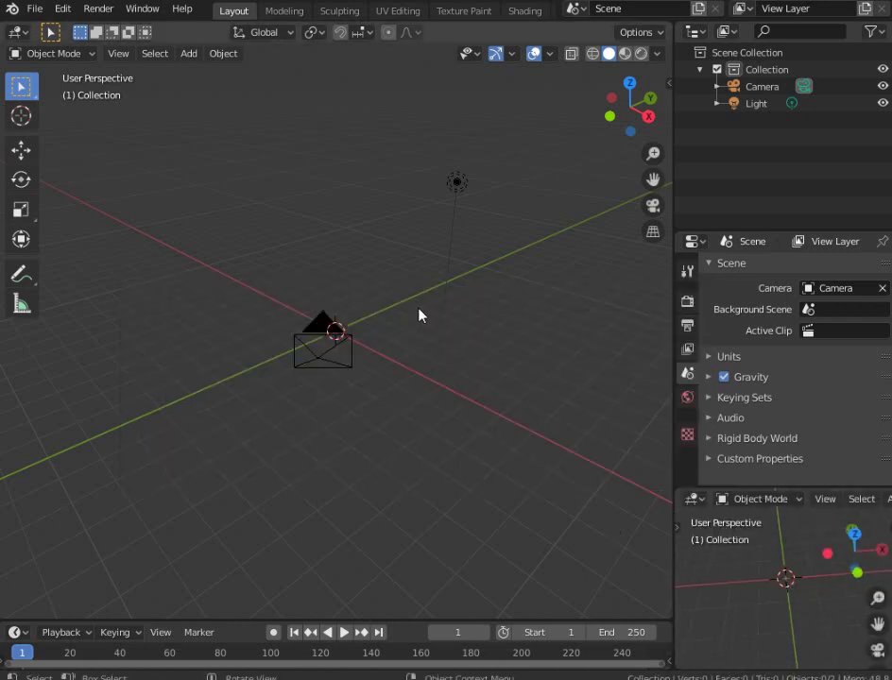
# Add a mesh plane at the origin and switch the main area to the Shader Editor
pyautogui.hotkey('shift', 'a')
pyautogui.moveTo(414, 304)
pyautogui.click(494, 308)
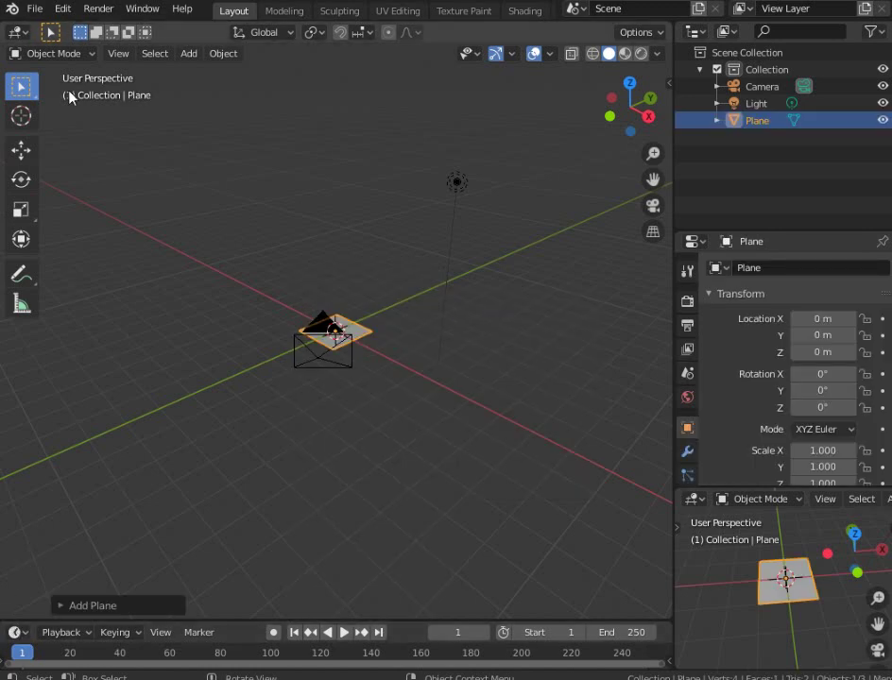
pyautogui.click(21, 33)
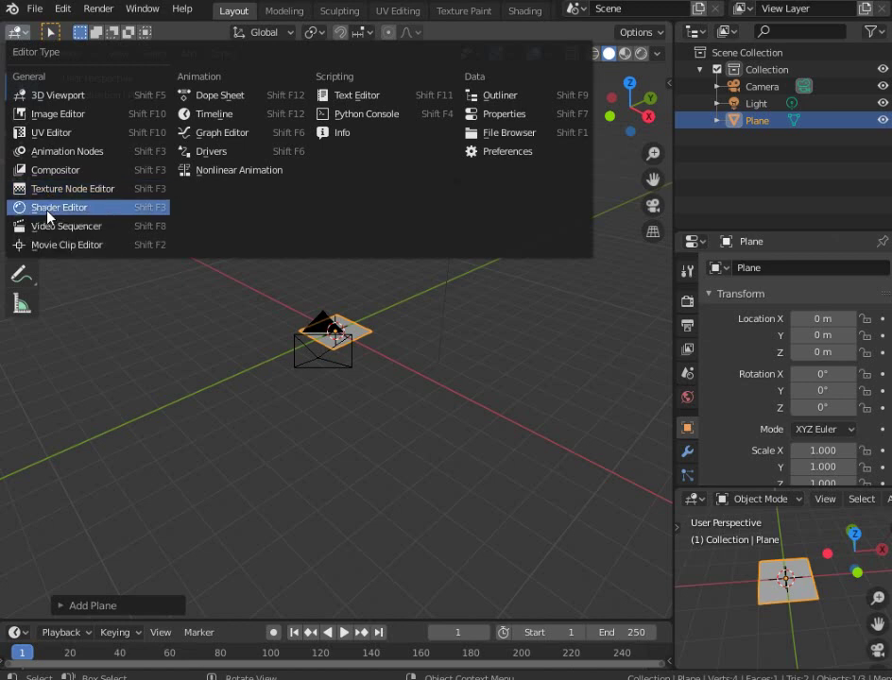
pyautogui.click(47, 208)
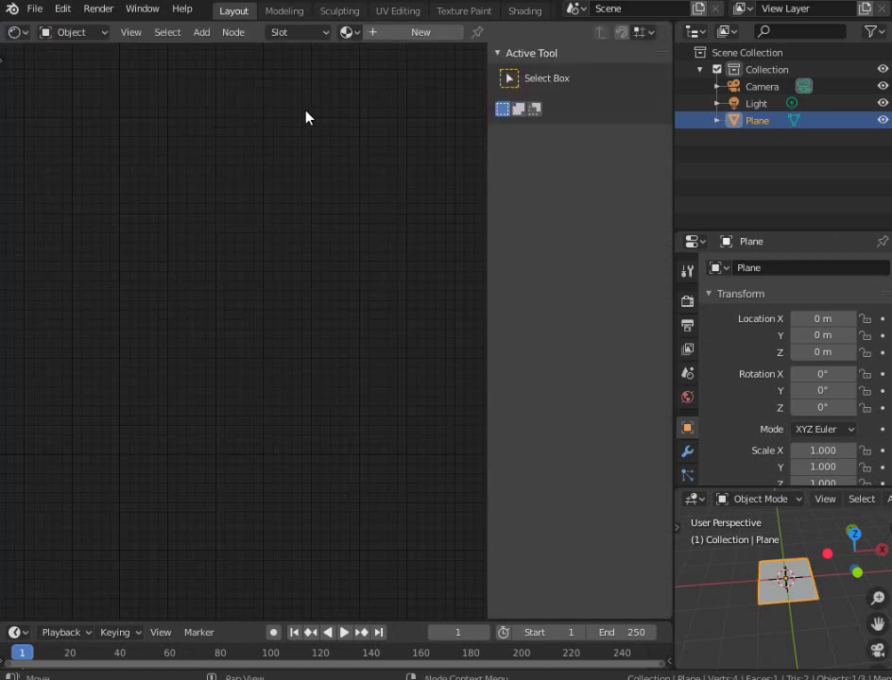
# Create a new material for the plane and hide the preview's navigation gizmos and overlays
pyautogui.press('n')
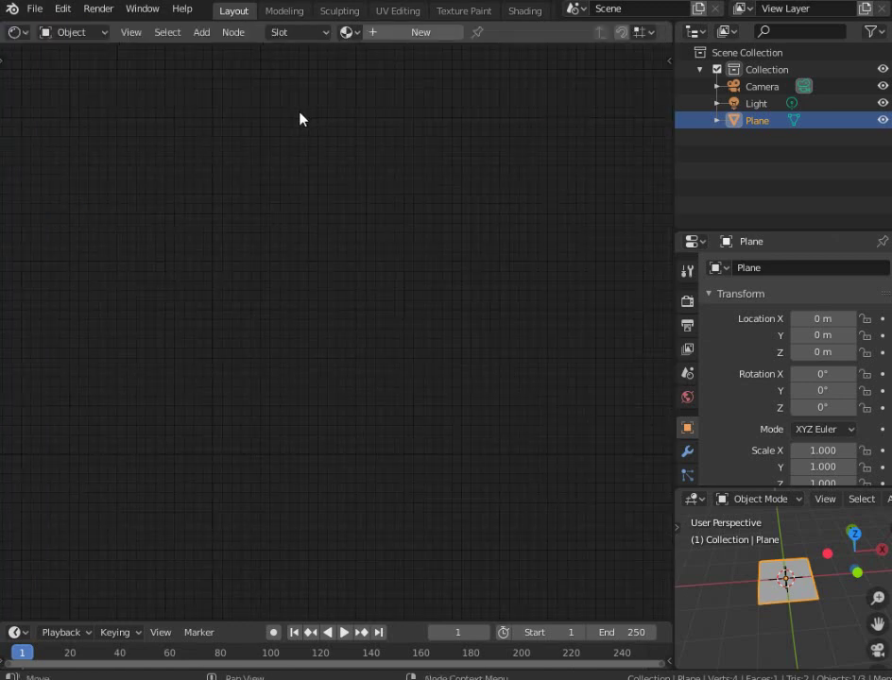
pyautogui.click(413, 34)
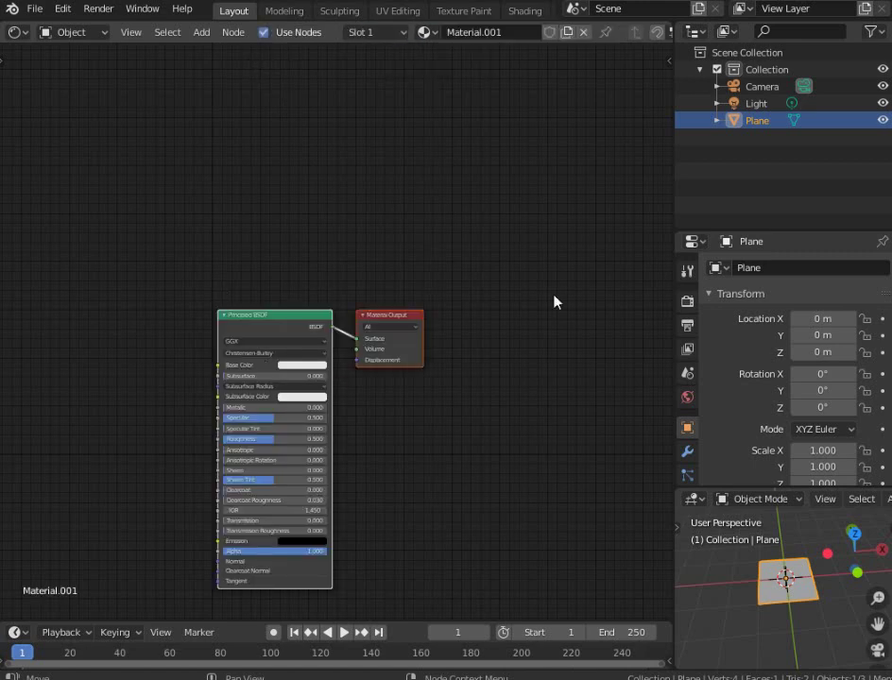
pyautogui.scroll(5, 765, 595)
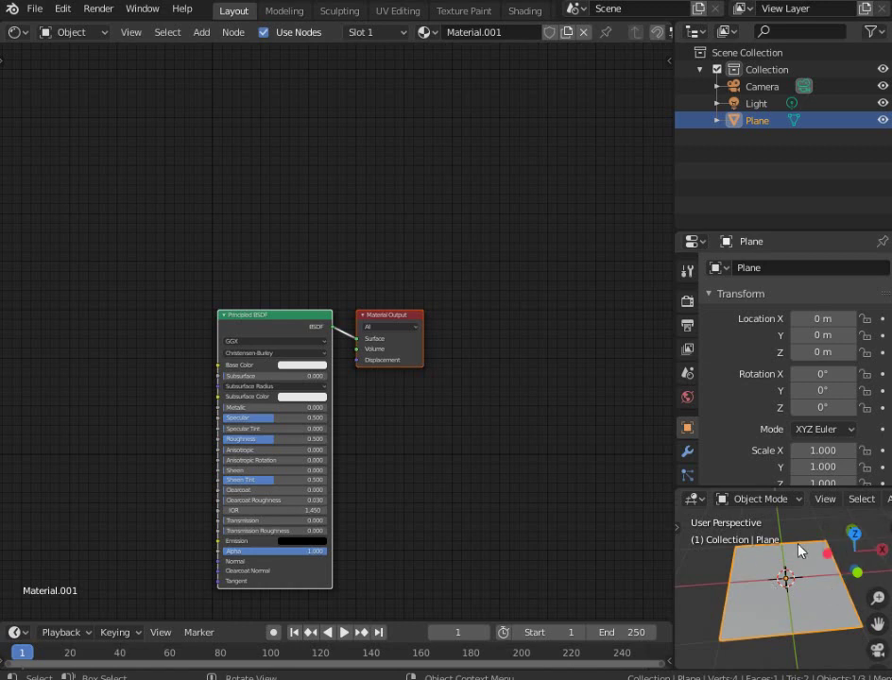
pyautogui.click(827, 501)
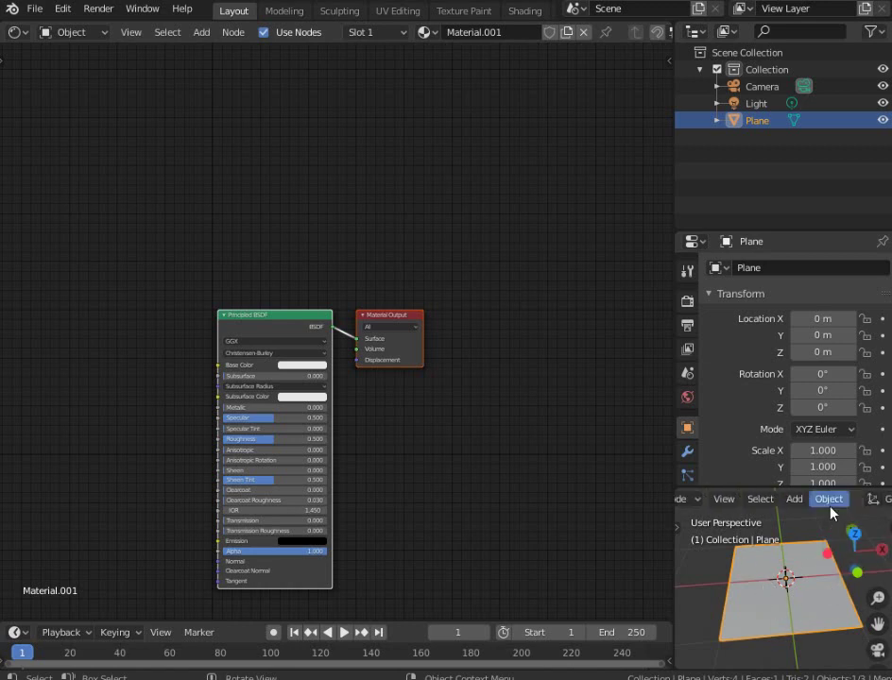
pyautogui.scroll(-10, 830, 507)
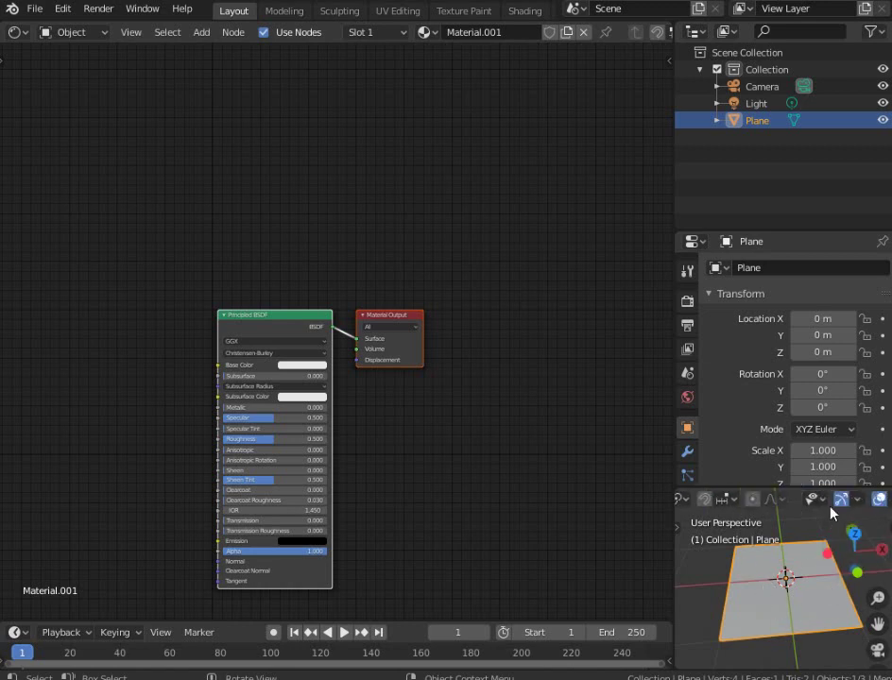
pyautogui.click(840, 499)
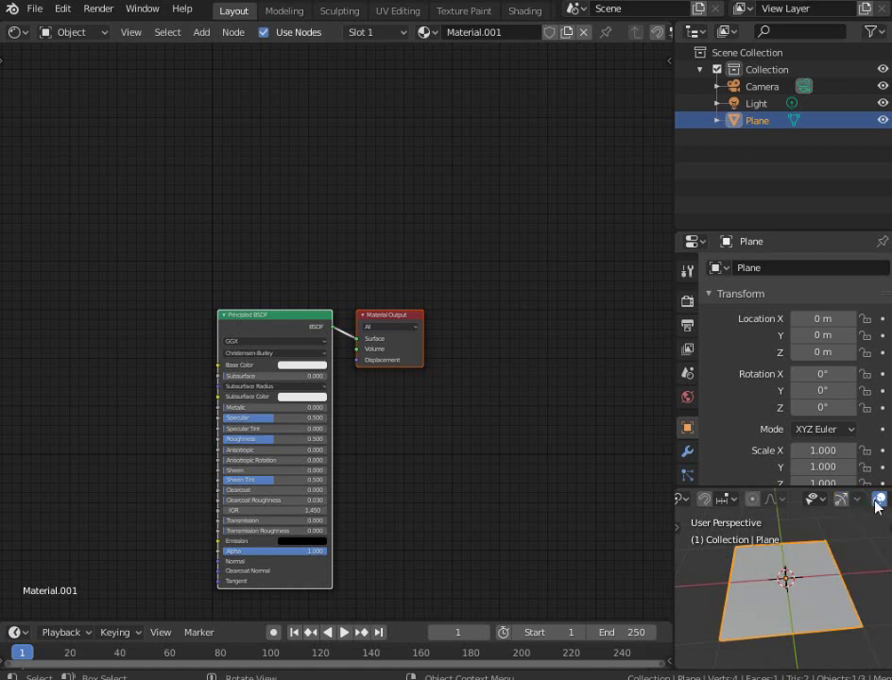
pyautogui.click(877, 500)
# Switch the small preview viewport to Rendered shading
pyautogui.scroll(5, 841, 595)
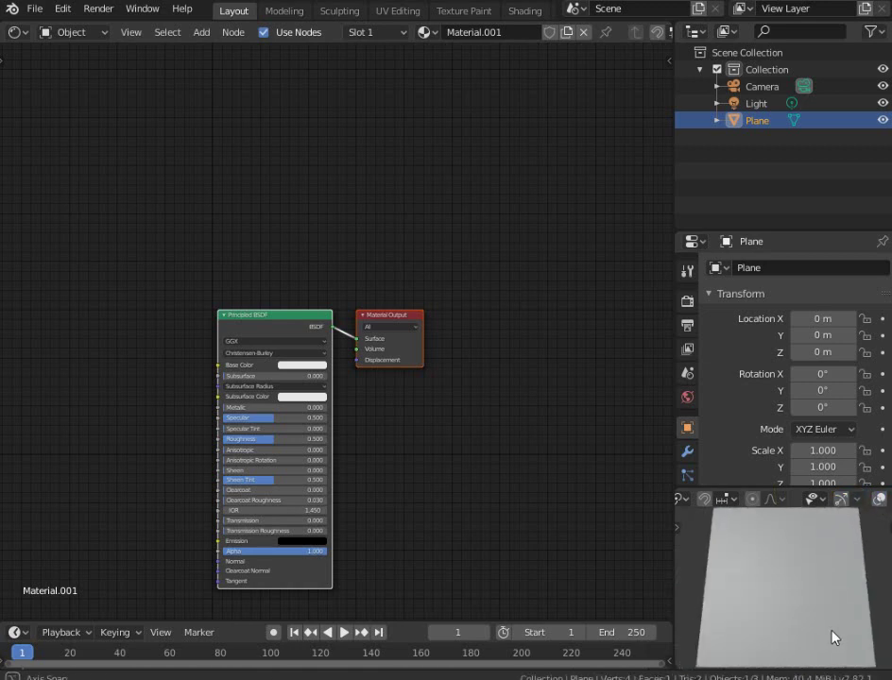
pyautogui.moveTo(834, 638); pyautogui.dragTo(817, 585, button='middle')
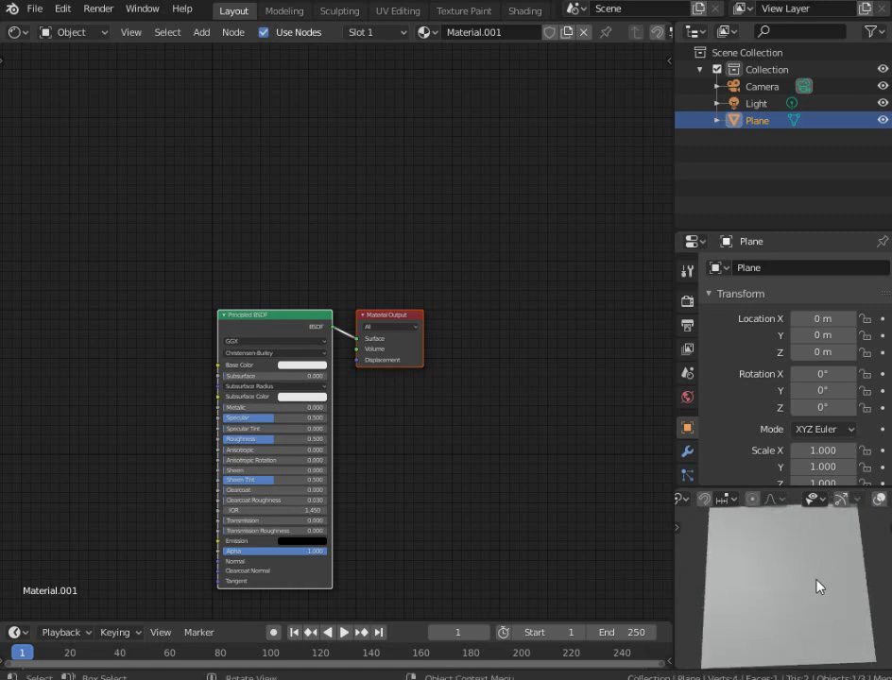
pyautogui.press('z')
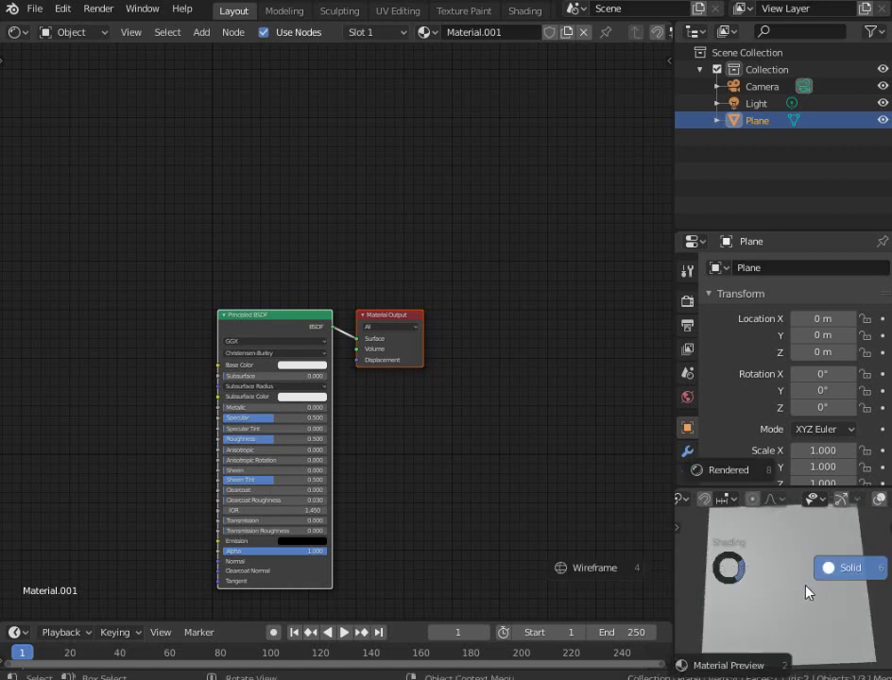
pyautogui.click(772, 387)
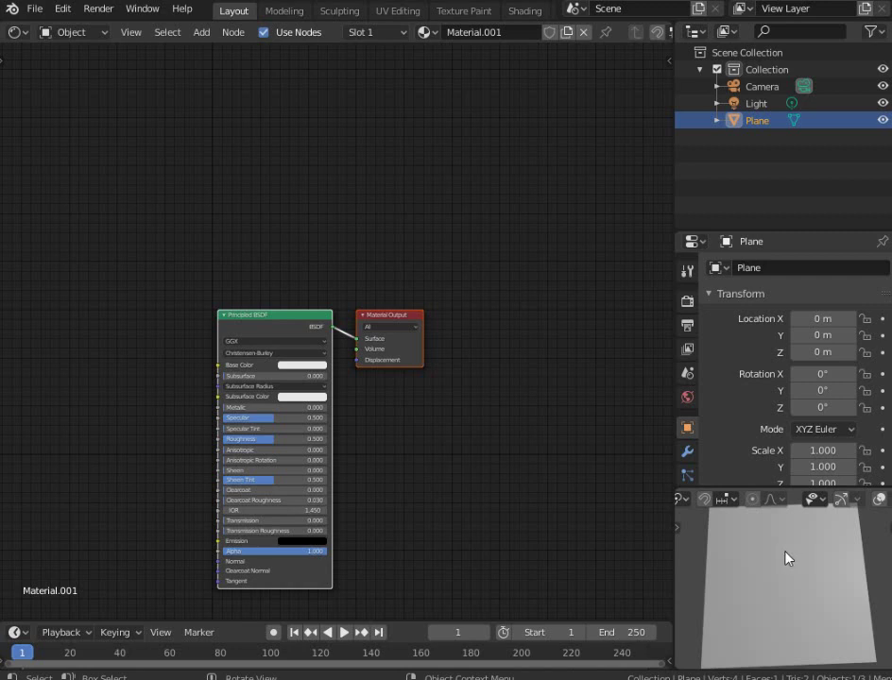
# Delete the Principled BSDF node, leaving only the Material Output node
pyautogui.click(300, 326)
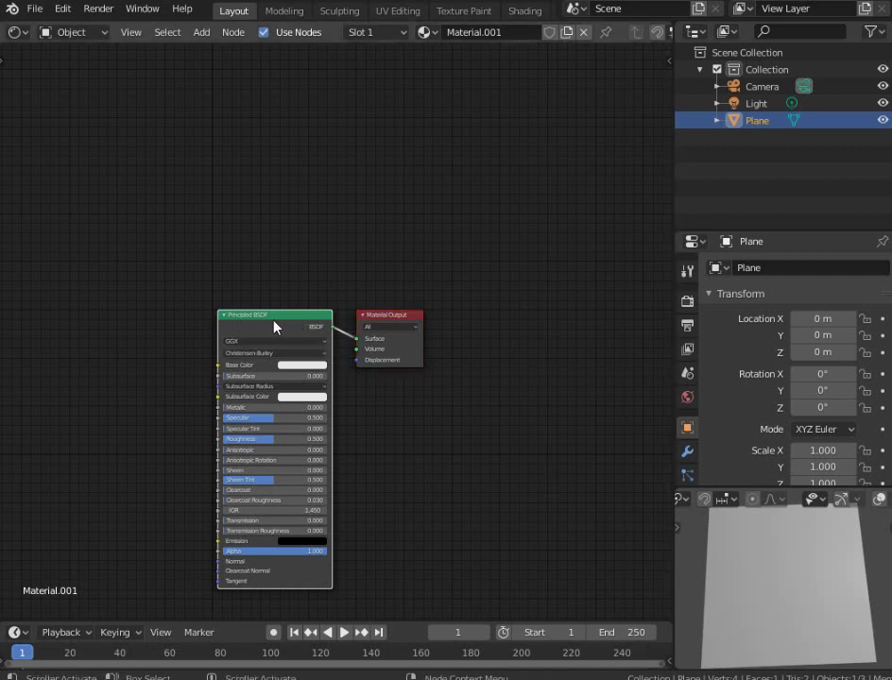
pyautogui.press('x')
pyautogui.moveTo(244, 329); pyautogui.dragTo(384, 288, button='middle')
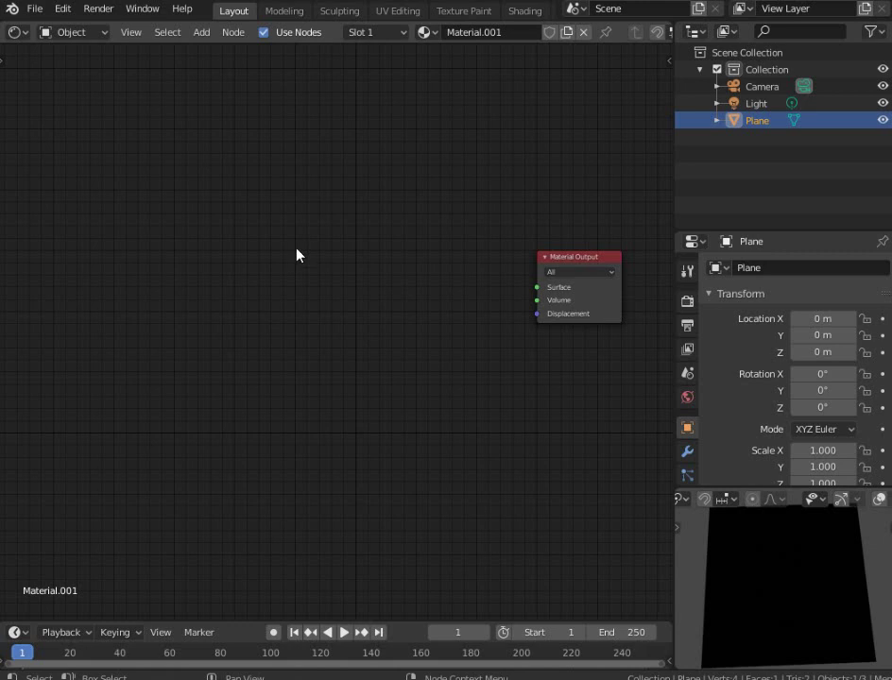
# Add an Image Texture node left of the output and connect its Color to the Surface input
pyautogui.hotkey('shift', 'a')
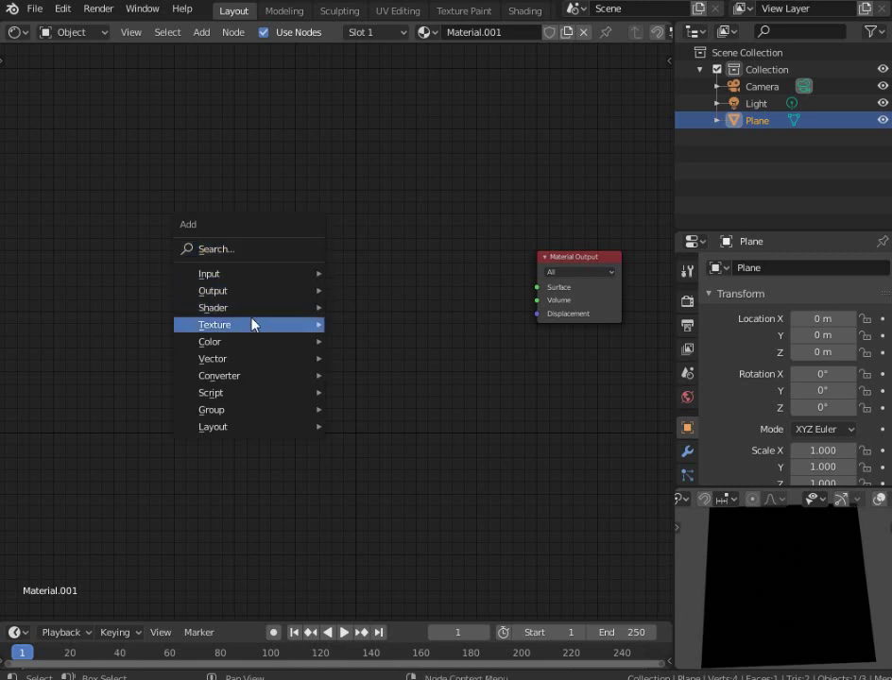
pyautogui.press('Escape')
pyautogui.hotkey('shift', 'a')
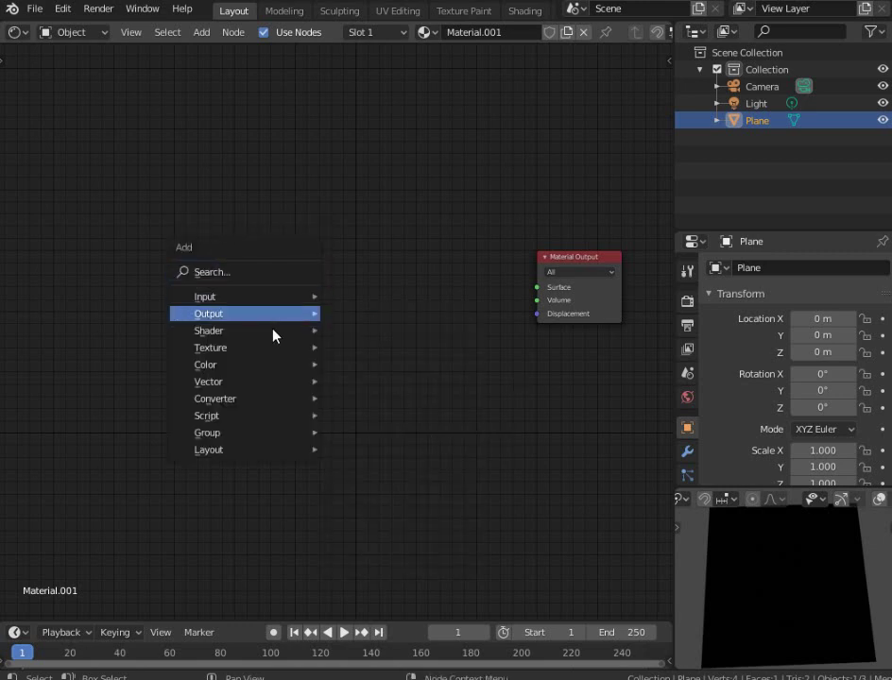
pyautogui.moveTo(269, 349)
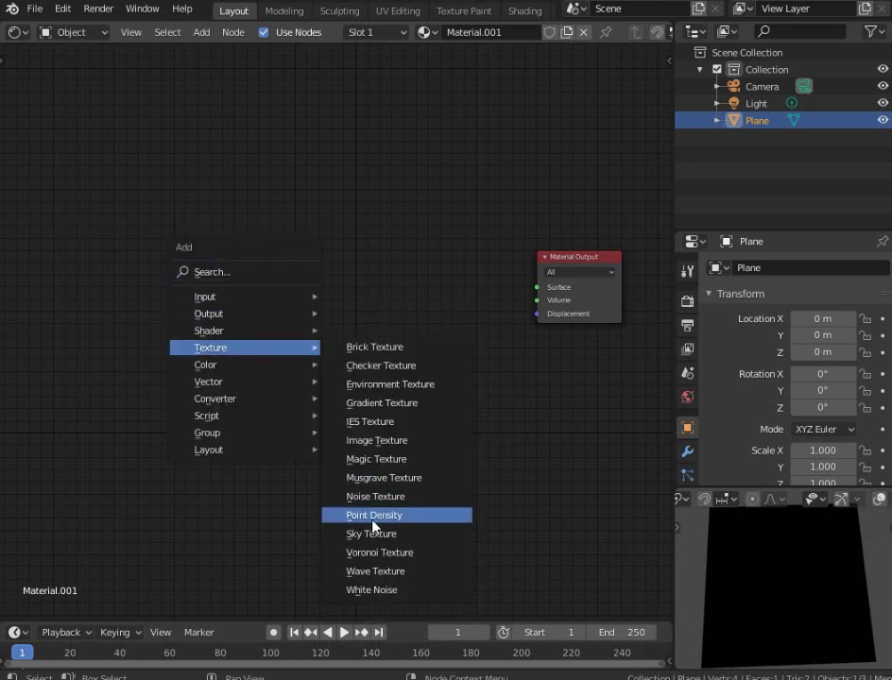
pyautogui.click(370, 441)
pyautogui.click(257, 206)
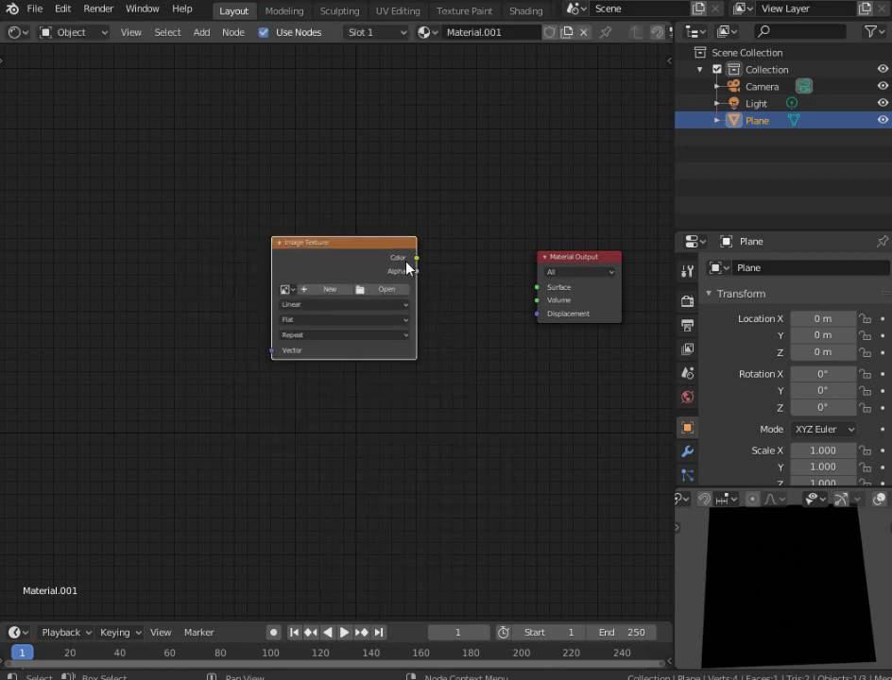
pyautogui.moveTo(416, 257); pyautogui.dragTo(536, 287)
pyautogui.keyDown('ctrl'); pyautogui.scroll(2, 217, 255); pyautogui.keyUp('ctrl')
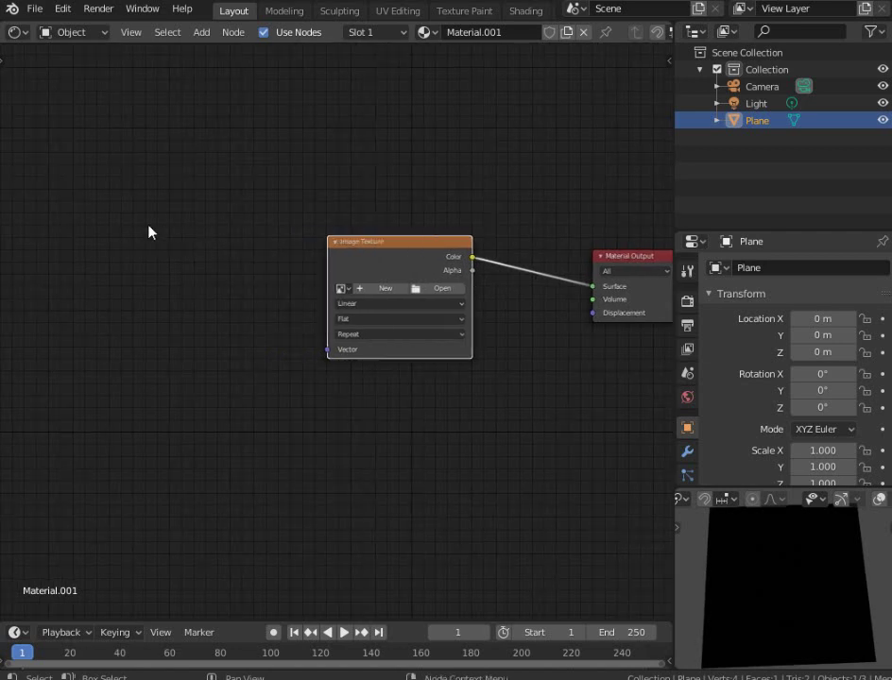
# Add a Texture Coordinate node and link its Object output to the Image Texture Vector input
pyautogui.hotkey('shift', 'a')
pyautogui.moveTo(156, 174)
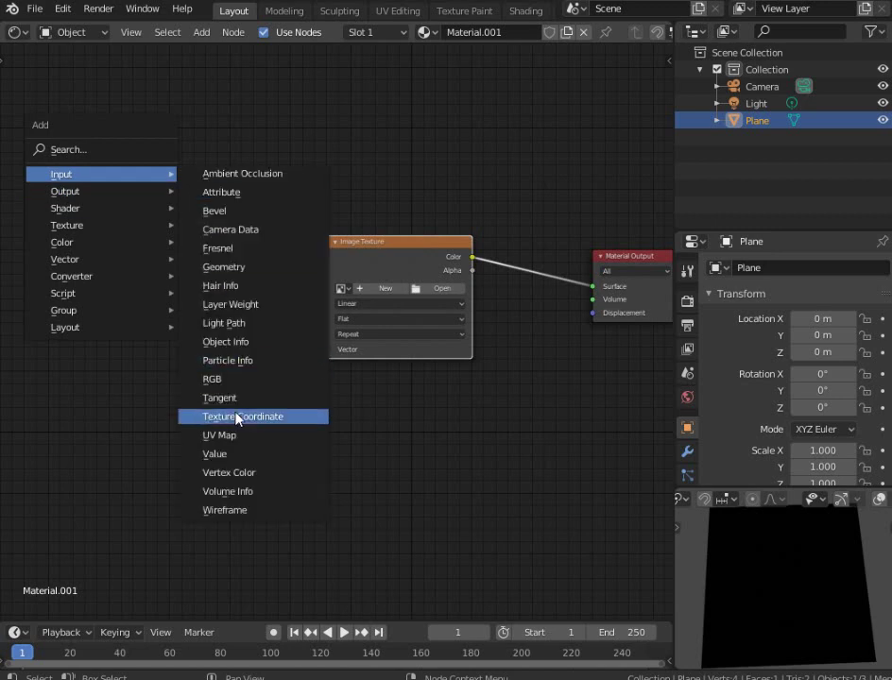
pyautogui.click(241, 417)
pyautogui.click(55, 235)
pyautogui.moveTo(167, 249); pyautogui.dragTo(317, 205, button='middle')
pyautogui.scroll(1, 317, 205)
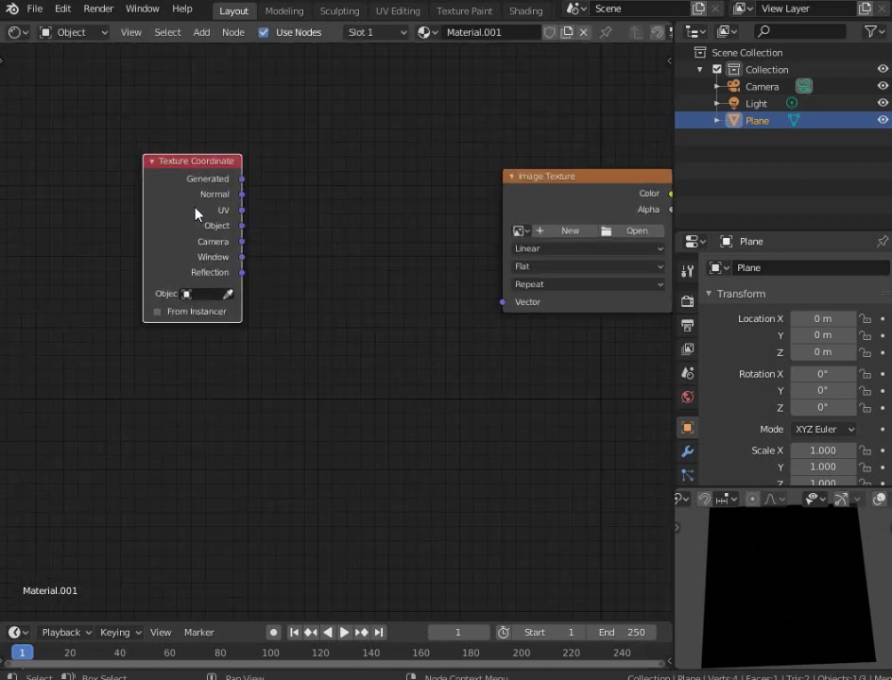
pyautogui.moveTo(194, 215); pyautogui.dragTo(89, 256)
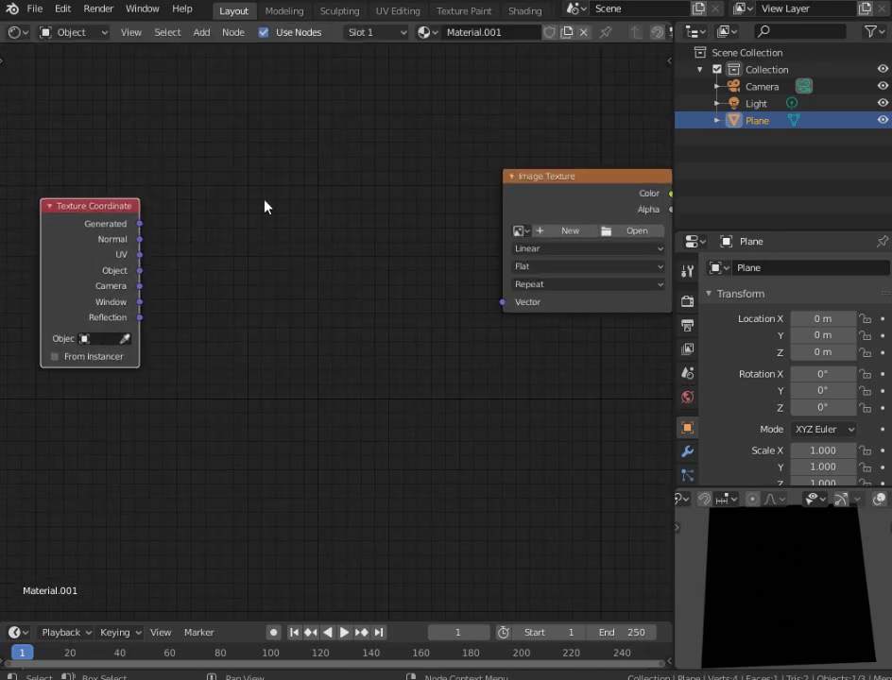
pyautogui.click(141, 277)
pyautogui.moveTo(141, 274); pyautogui.dragTo(501, 306)
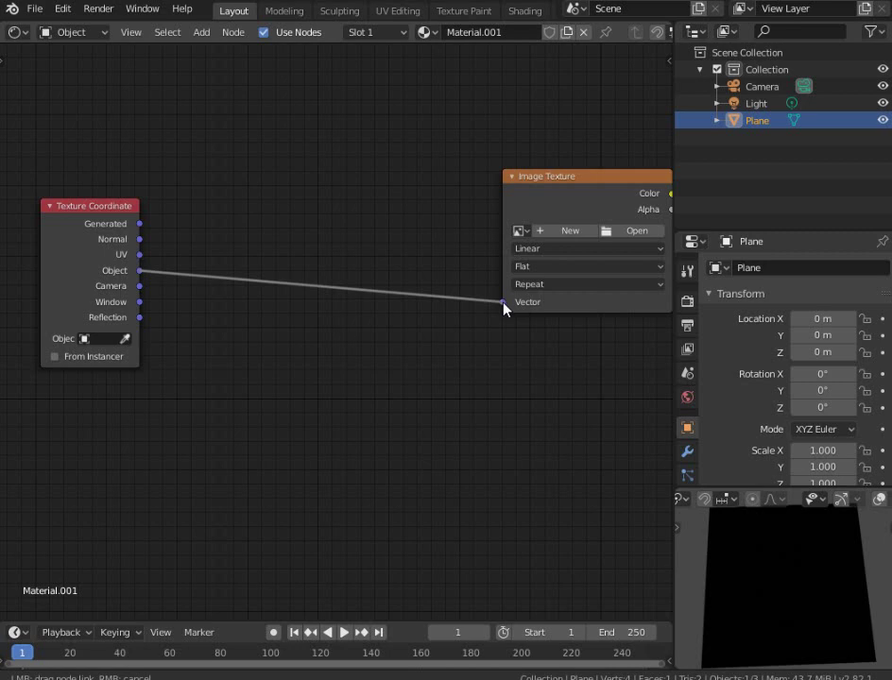
pyautogui.moveTo(502, 307); pyautogui.dragTo(502, 307)
# Narrow the Image Texture node and reframe the node graph and plane preview
pyautogui.moveTo(493, 273); pyautogui.dragTo(338, 289, button='middle')
pyautogui.scroll(2, 338, 289)
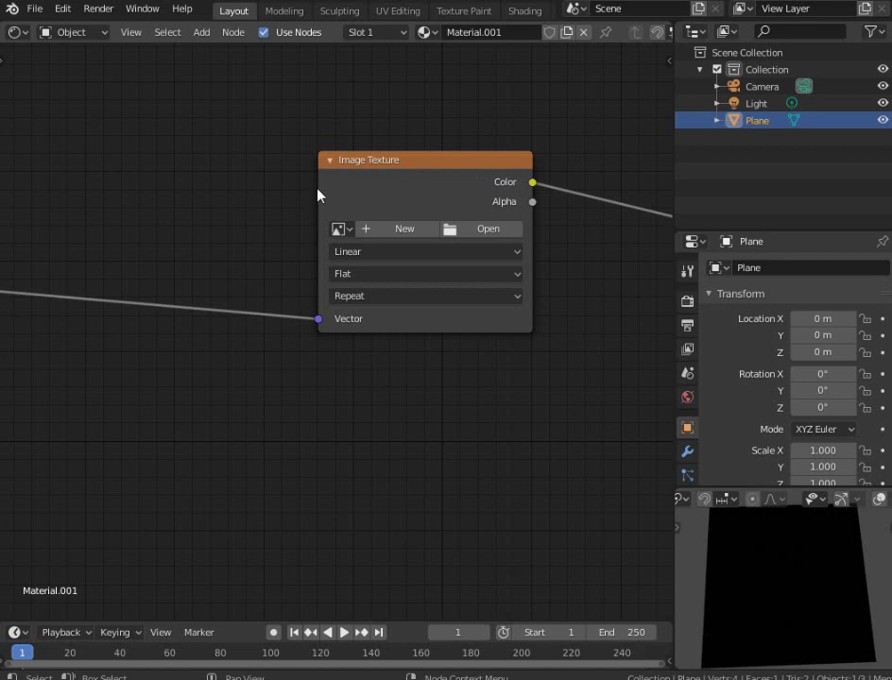
pyautogui.moveTo(324, 195); pyautogui.dragTo(379, 190)
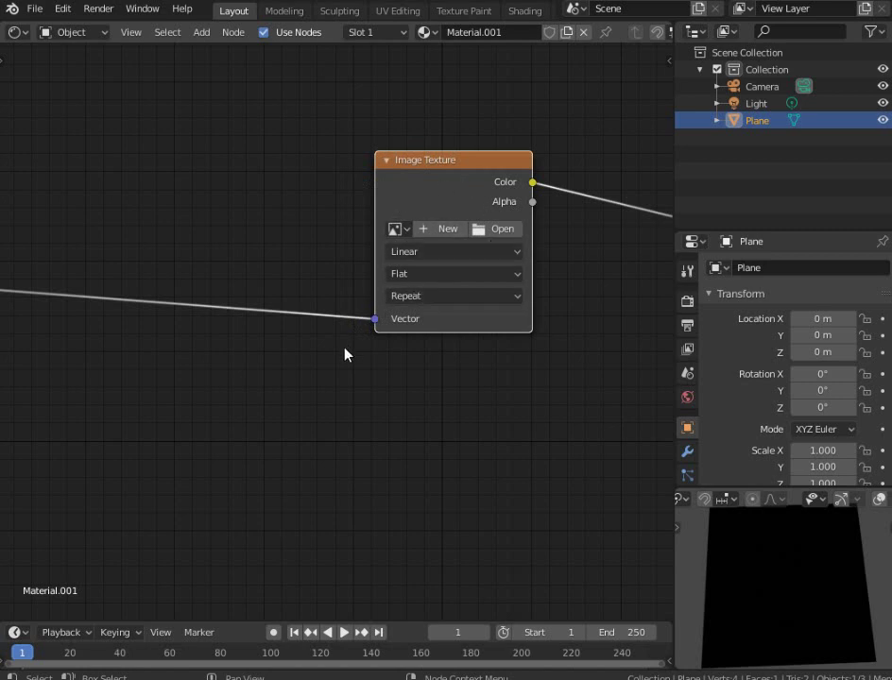
pyautogui.scroll(-2, 344, 354)
pyautogui.keyDown('ctrl'); pyautogui.hscroll(-5, 175, 293); pyautogui.keyUp('ctrl')
pyautogui.scroll(1, 281, 266)
pyautogui.scroll(-2, 281, 266)
pyautogui.moveTo(281, 266); pyautogui.dragTo(376, 199, button='middle')
pyautogui.scroll(3, 376, 199)
pyautogui.scroll(-3, 796, 603)
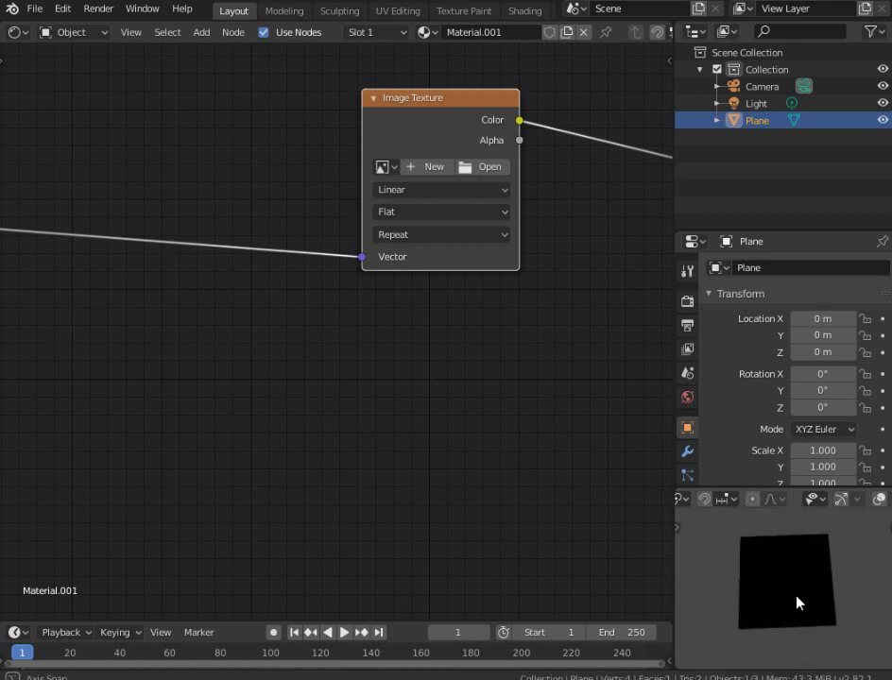
pyautogui.scroll(3, 796, 603)
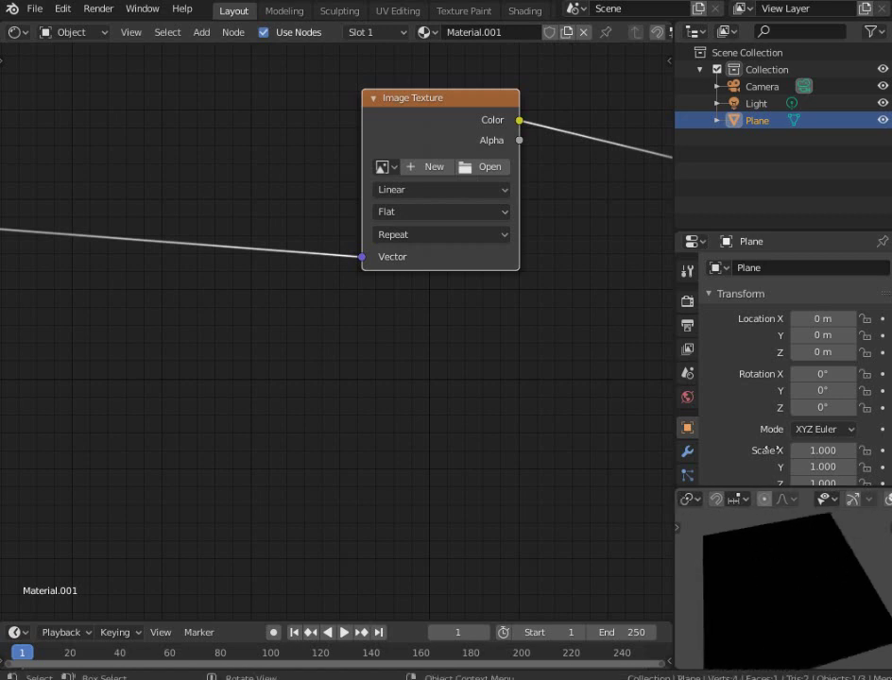
pyautogui.scroll(-4, 770, 567)
pyautogui.moveTo(770, 566); pyautogui.dragTo(792, 590, button='middle')
pyautogui.scroll(3, 791, 591)
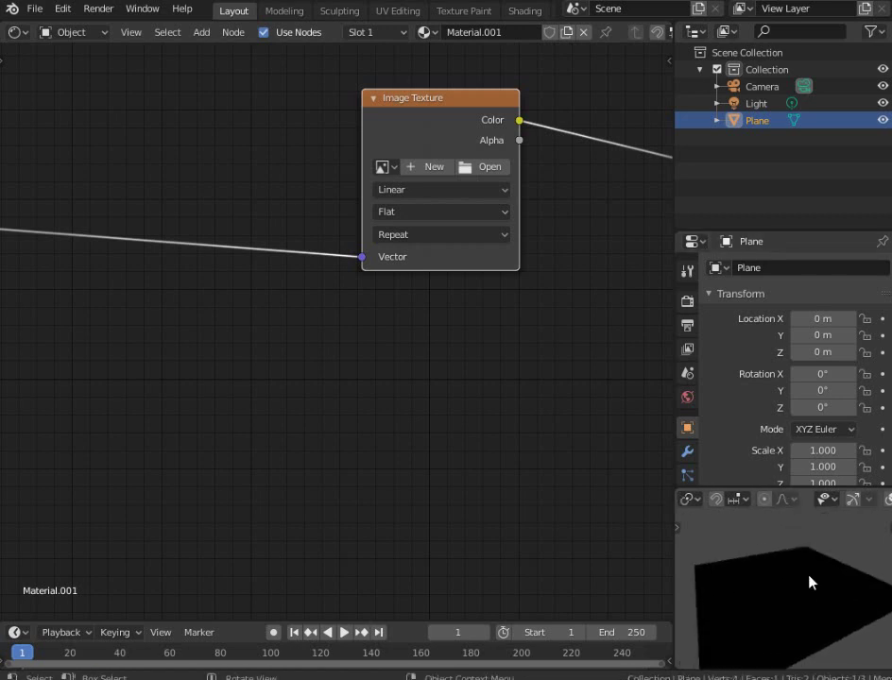
pyautogui.scroll(-5, 805, 584)
pyautogui.scroll(2, 784, 571)
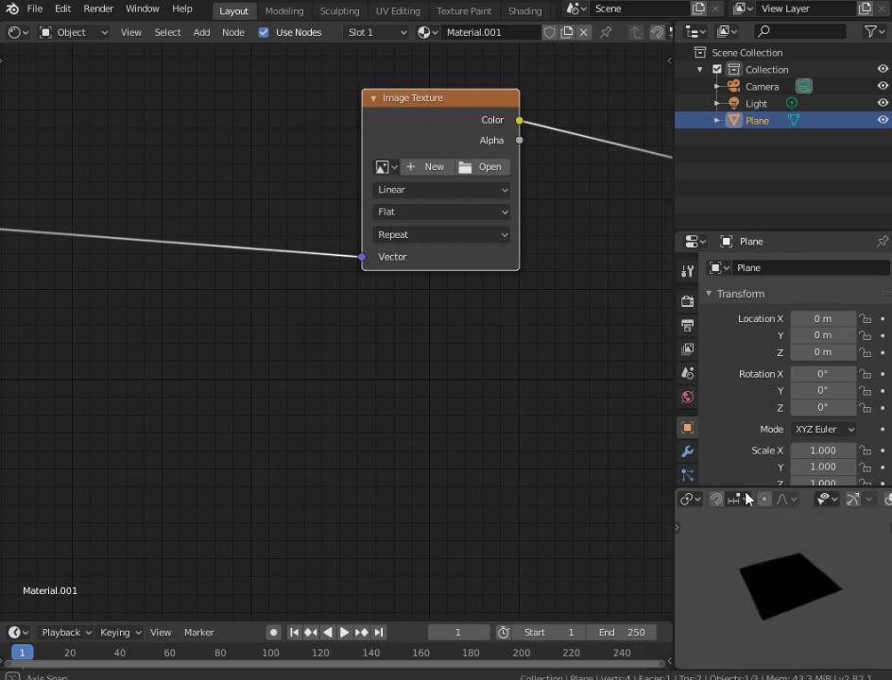
pyautogui.scroll(3, 789, 597)
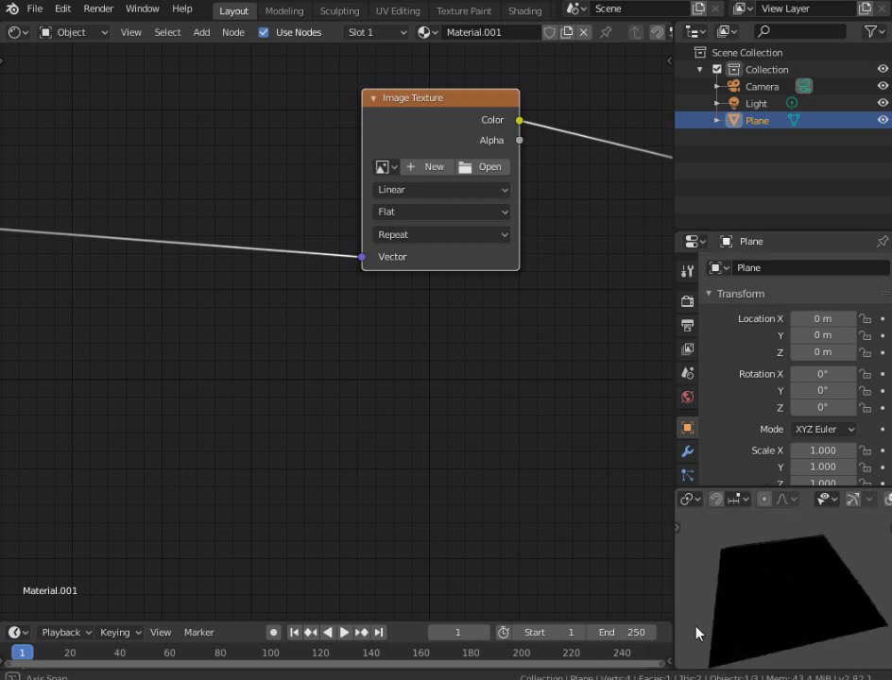
pyautogui.scroll(-3, 760, 593)
pyautogui.moveTo(760, 593)
pyautogui.mouseDown(button='middle')
pyautogui.moveTo(768, 657)
pyautogui.moveTo(775, 592)
pyautogui.mouseUp(button='middle')
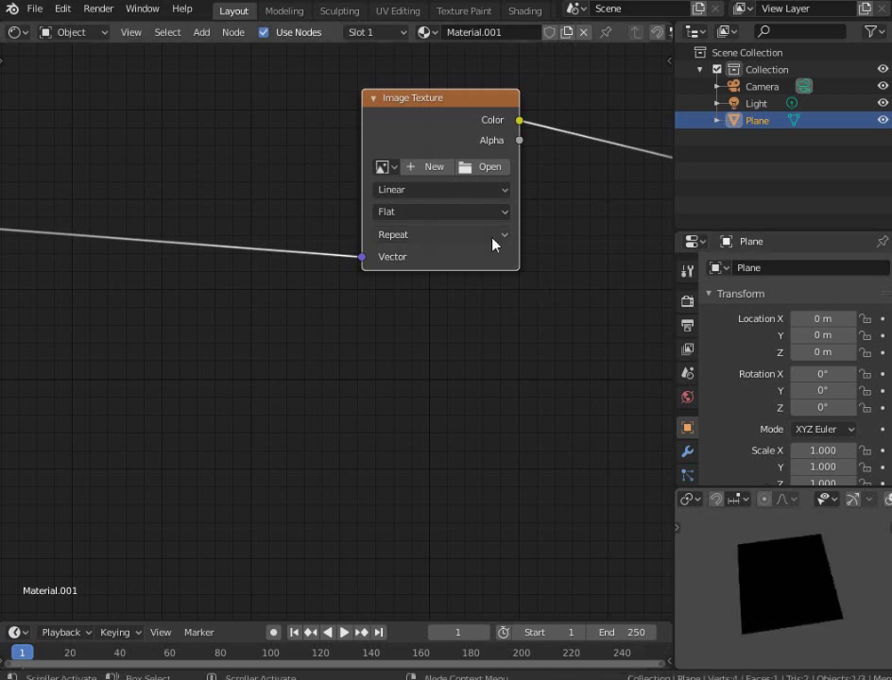
# Browse for an image and navigate to the Blender Workspace Textures\Autumn folder
pyautogui.click(483, 170)
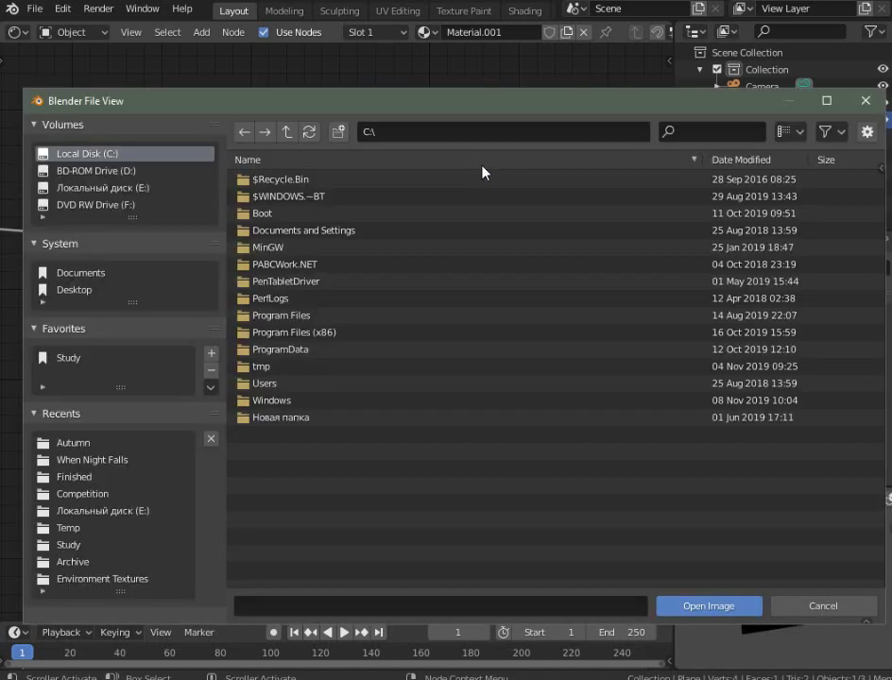
pyautogui.click(76, 359)
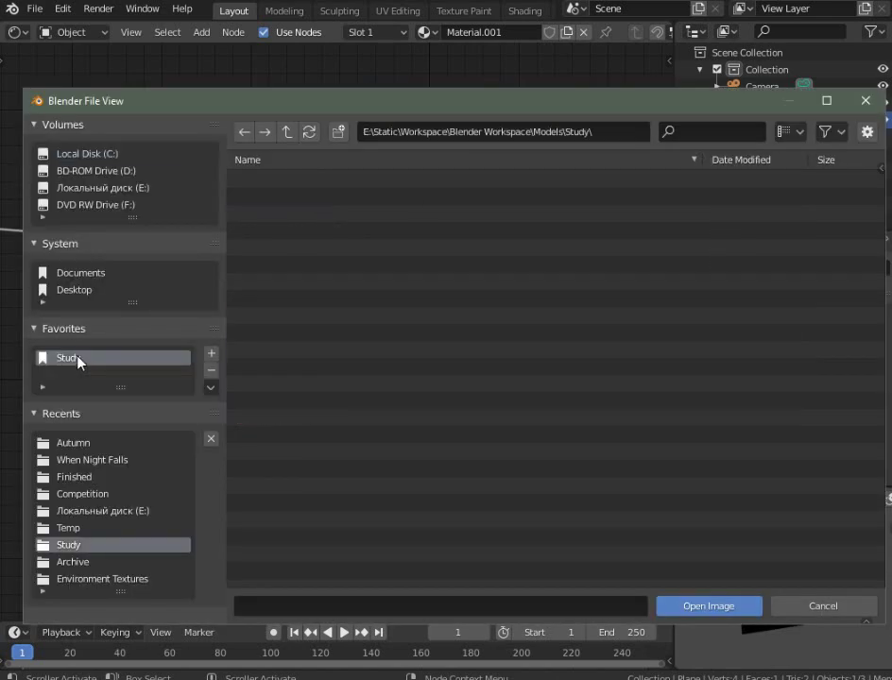
pyautogui.click(288, 133)
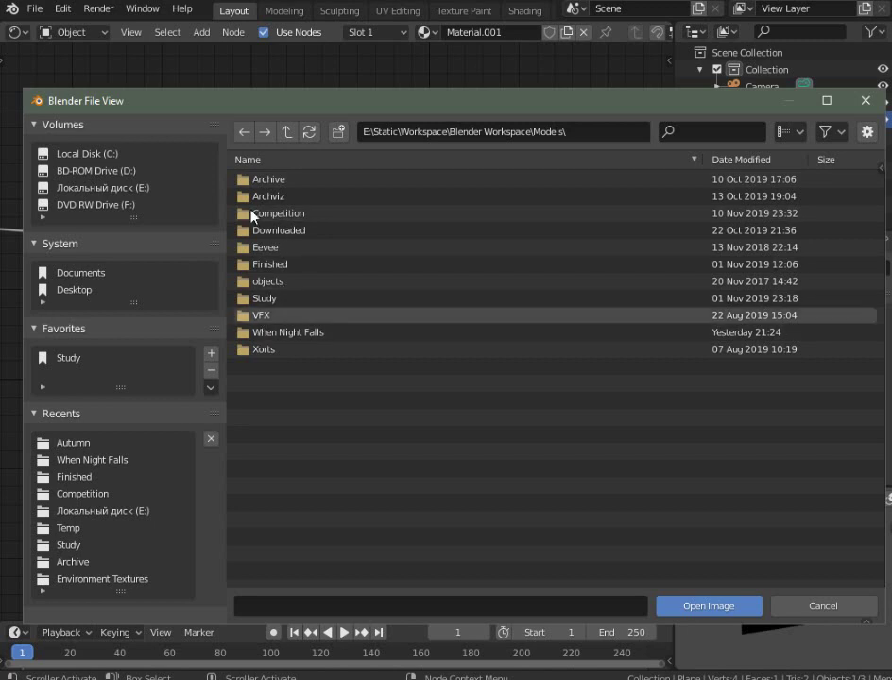
pyautogui.click(289, 134)
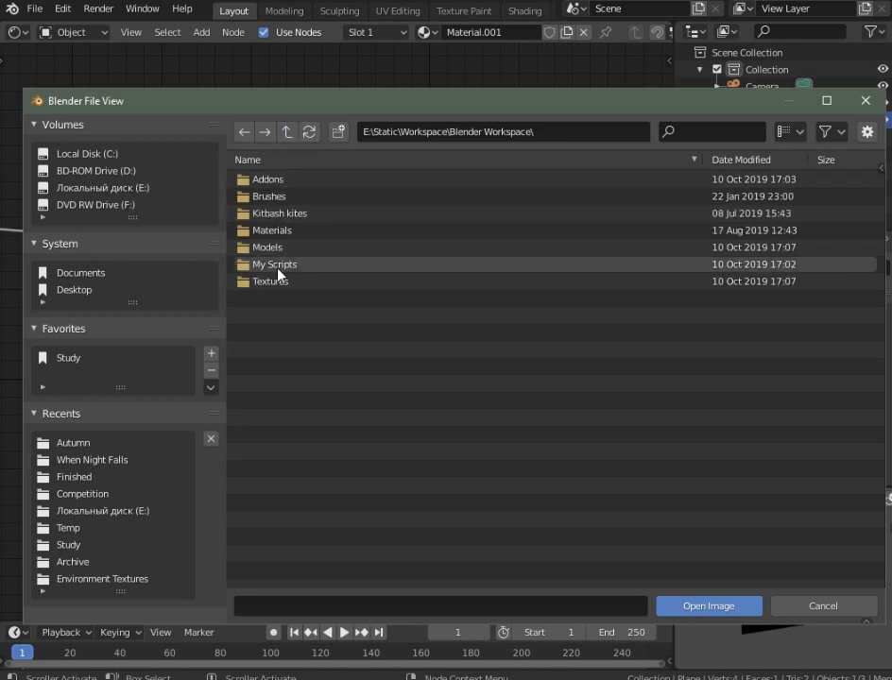
pyautogui.click(275, 282)
pyautogui.doubleClick(268, 282)
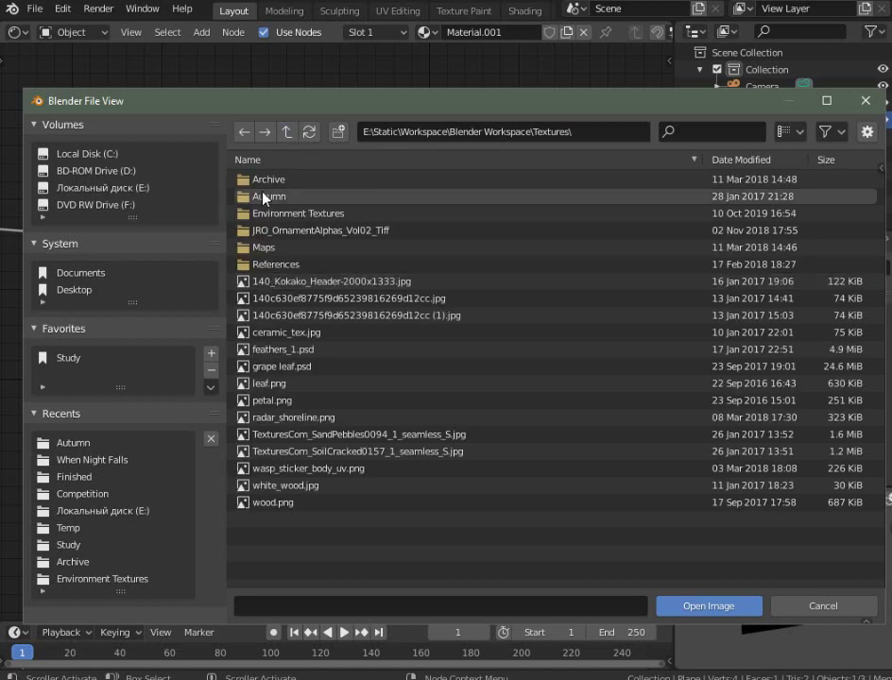
pyautogui.doubleClick(263, 195)
# Select TexturesCom_Leaves0134_14_alphamasked_S.png in the Autumn folder
pyautogui.scroll(-3, 373, 430)
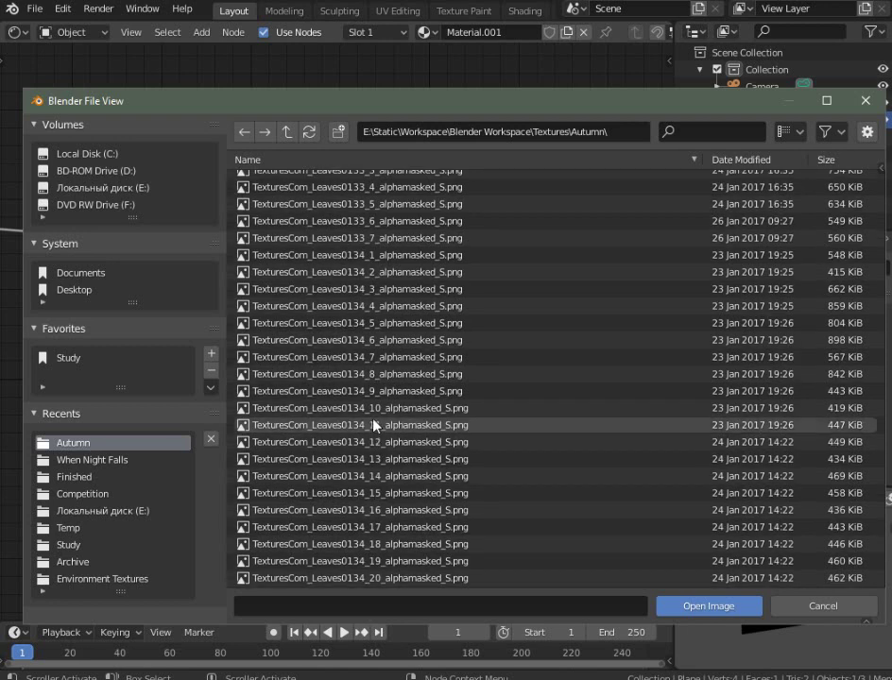
pyautogui.scroll(3, 363, 427)
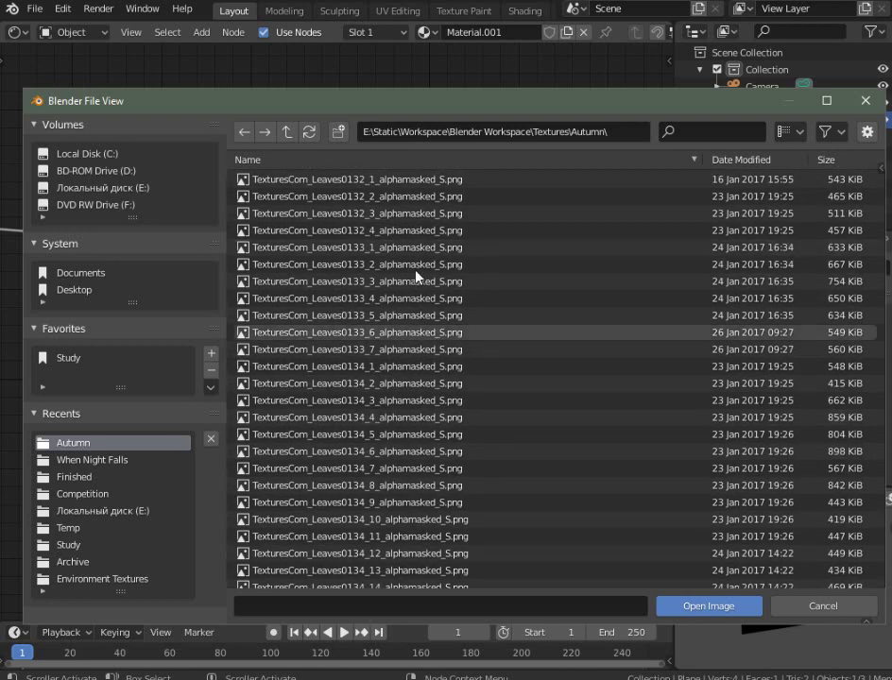
pyautogui.scroll(-2, 401, 491)
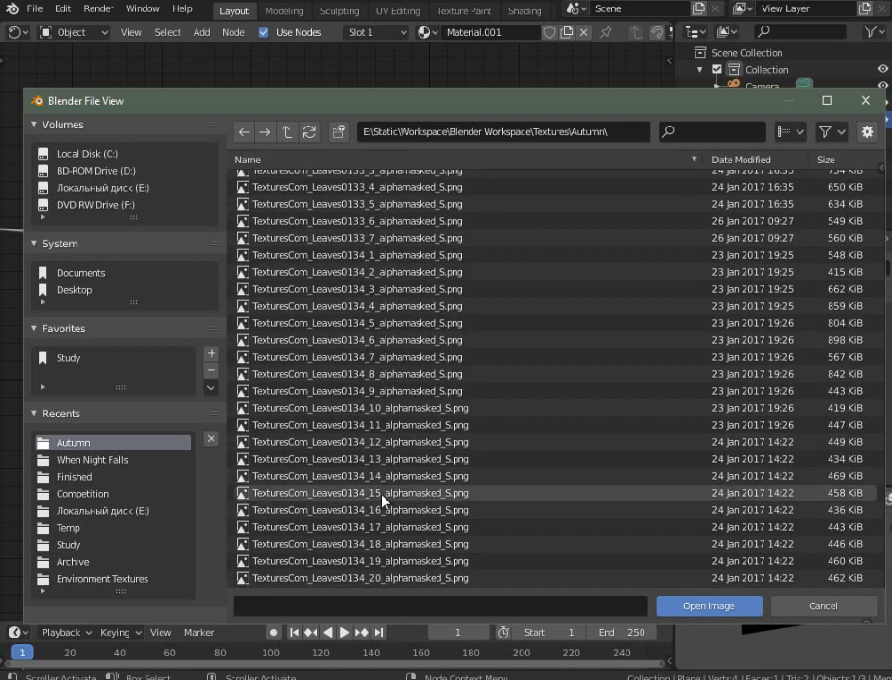
pyautogui.scroll(2, 388, 506)
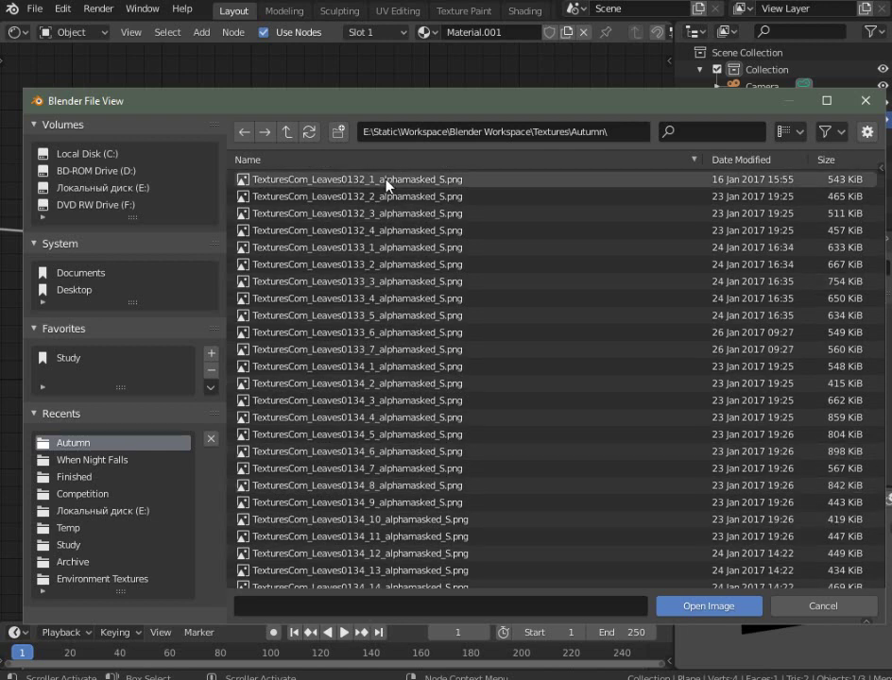
pyautogui.scroll(-2, 378, 312)
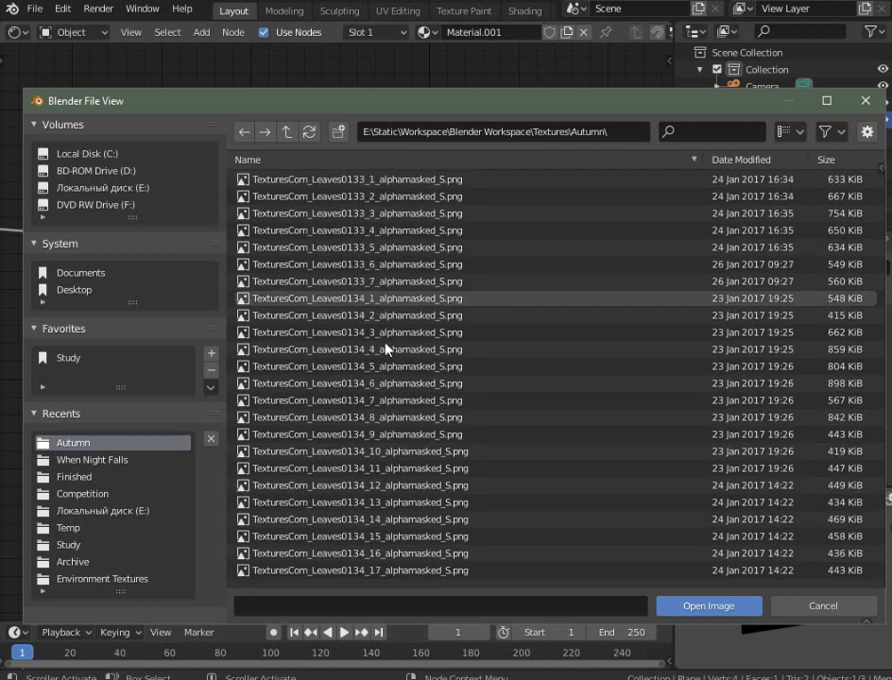
pyautogui.scroll(2, 392, 307)
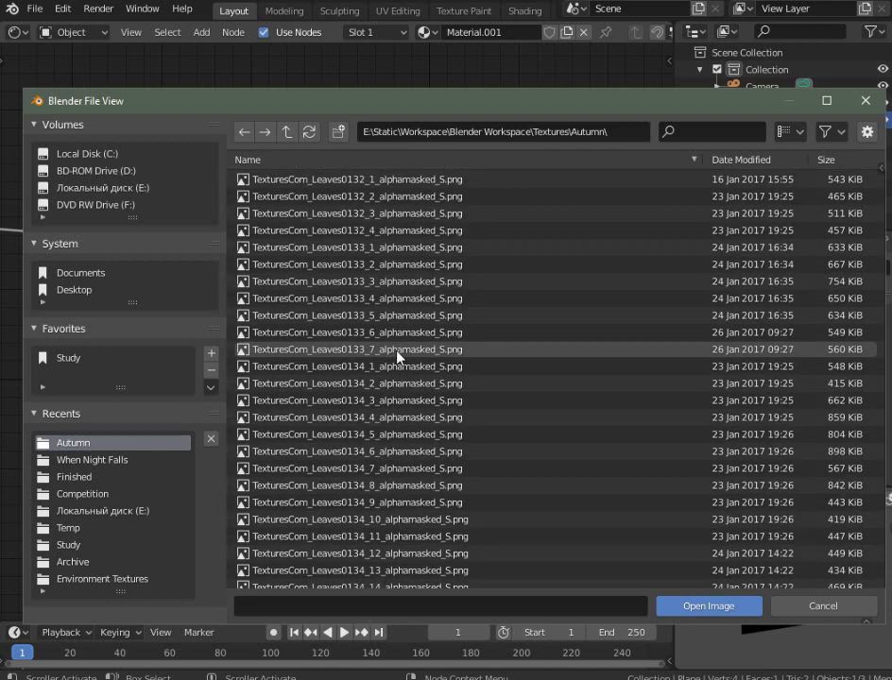
pyautogui.scroll(-5, 444, 444)
pyautogui.click(448, 476)
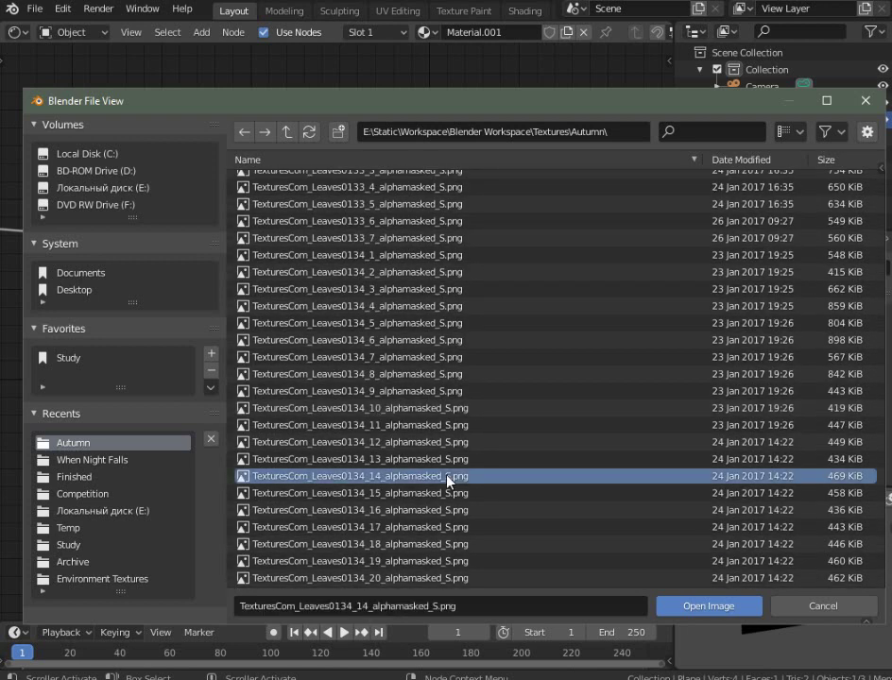
# Load the chosen leaf image into the Image Texture node and view the tiled leaves
pyautogui.click(686, 608)
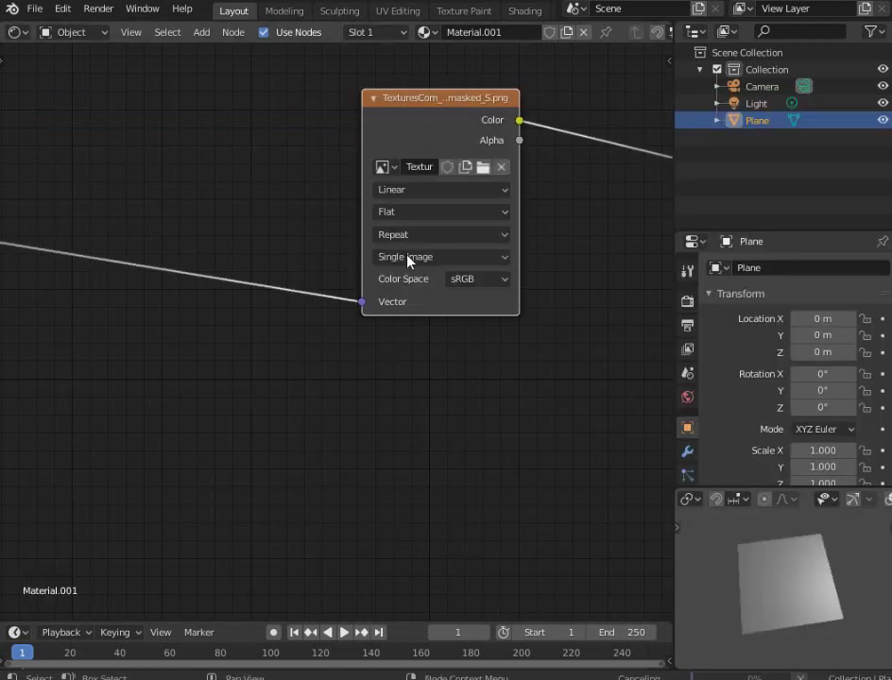
pyautogui.scroll(-3, 280, 256)
pyautogui.scroll(2, 279, 256)
pyautogui.scroll(5, 778, 597)
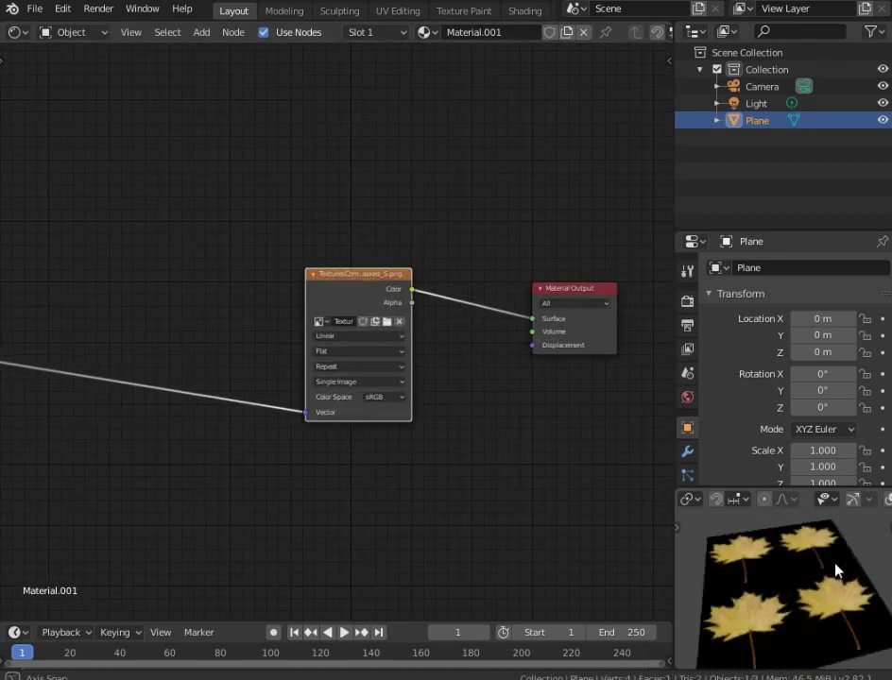
pyautogui.scroll(6, 814, 563)
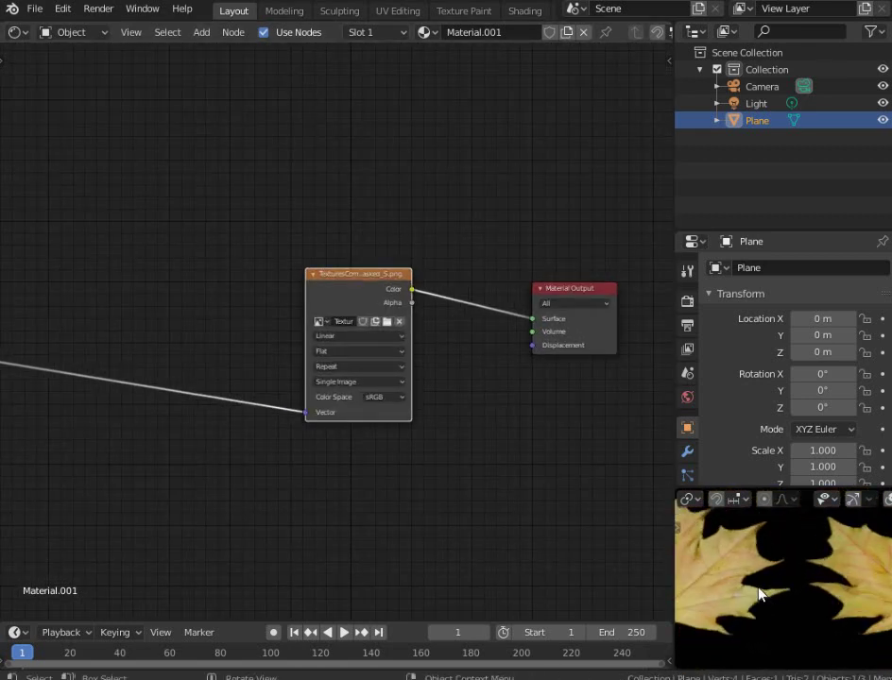
pyautogui.scroll(2, 796, 593)
pyautogui.scroll(-6, 836, 577)
pyautogui.scroll(7, 834, 591)
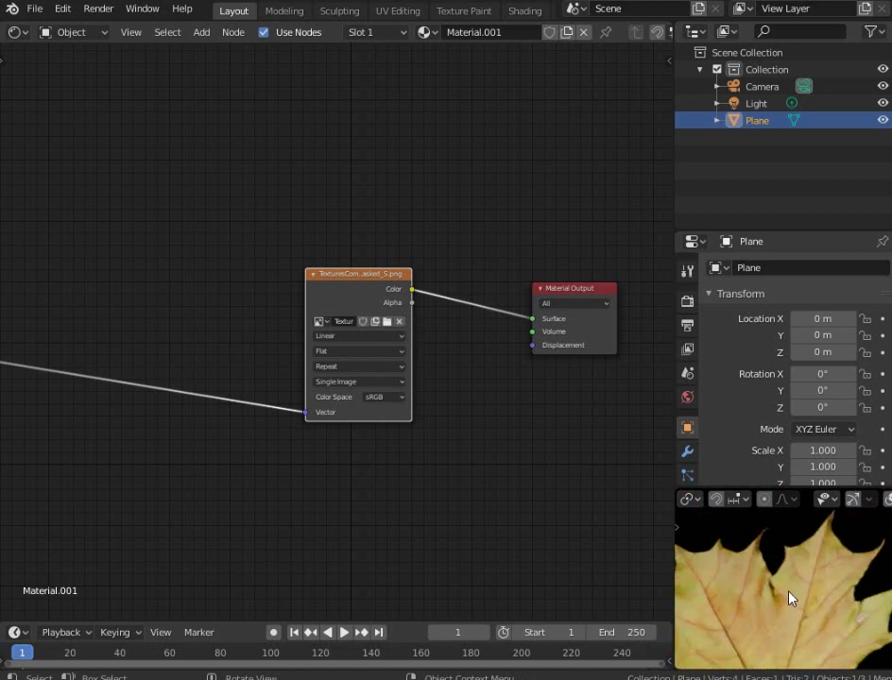
pyautogui.scroll(-6, 816, 581)
pyautogui.moveTo(816, 581); pyautogui.dragTo(799, 614, button='middle')
pyautogui.scroll(-2, 800, 614)
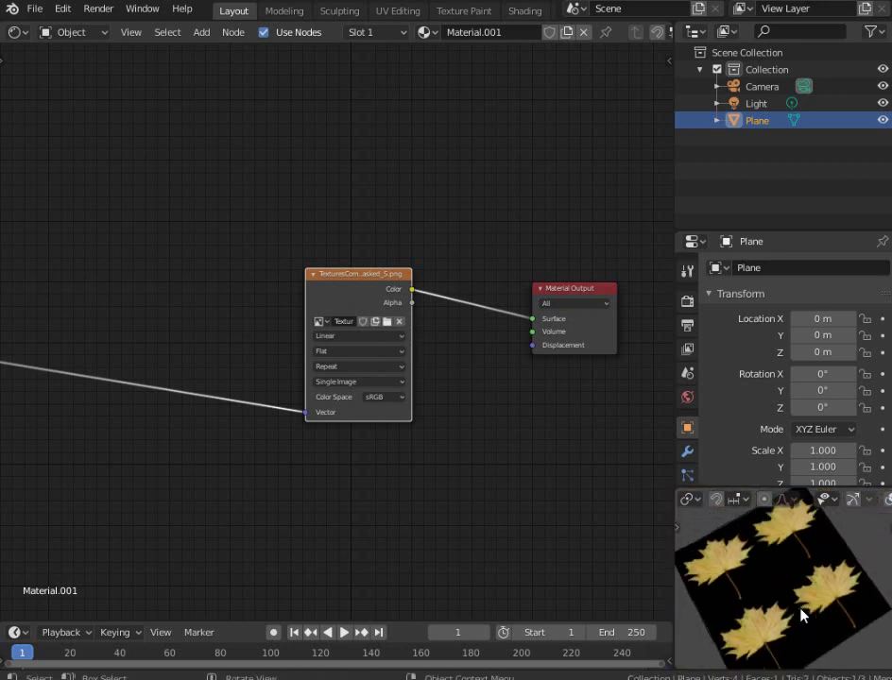
pyautogui.scroll(2, 340, 384)
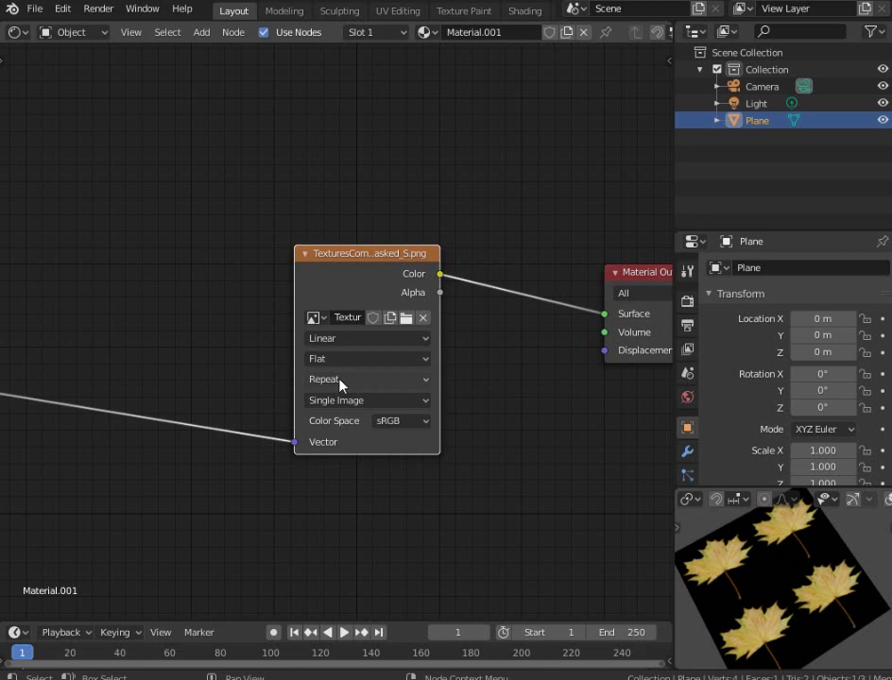
# Set the leaf texture's extension to clip instead of repeat so a single leaf shows
pyautogui.click(341, 380)
pyautogui.click(341, 436)
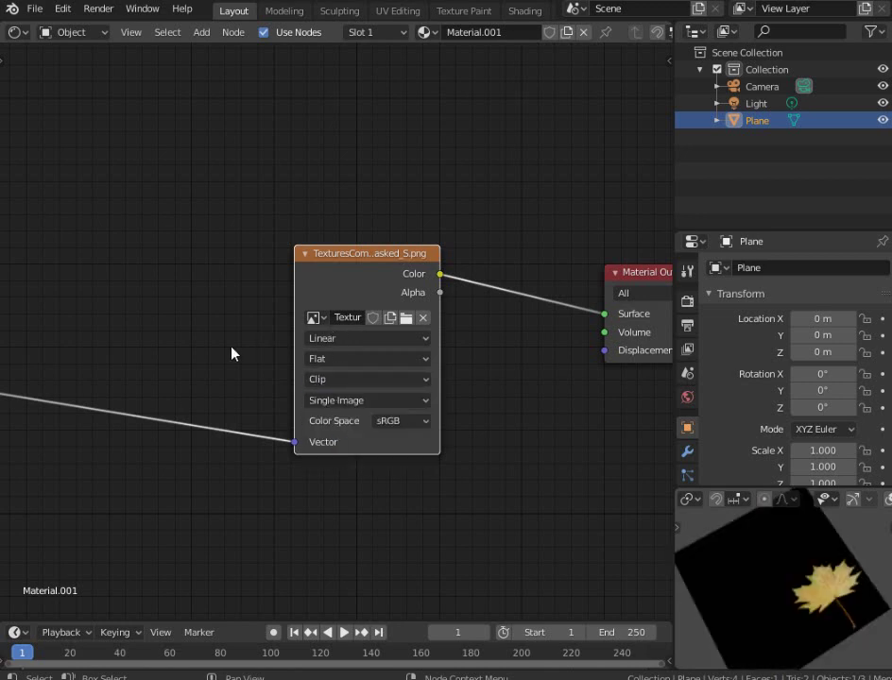
pyautogui.moveTo(231, 354); pyautogui.dragTo(284, 325, button='middle')
pyautogui.moveTo(710, 515); pyautogui.dragTo(776, 653, button='middle')
pyautogui.scroll(-3, 360, 366)
pyautogui.scroll(2, 397, 387)
pyautogui.scroll(-2, 796, 595)
pyautogui.moveTo(796, 597); pyautogui.dragTo(805, 618, button='middle')
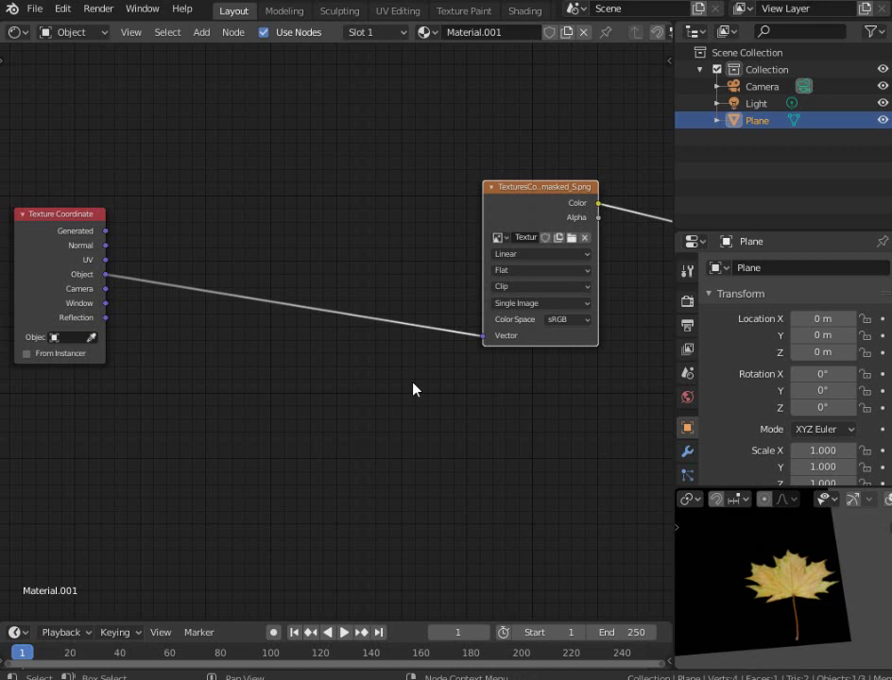
pyautogui.moveTo(798, 579); pyautogui.dragTo(824, 590, button='middle')
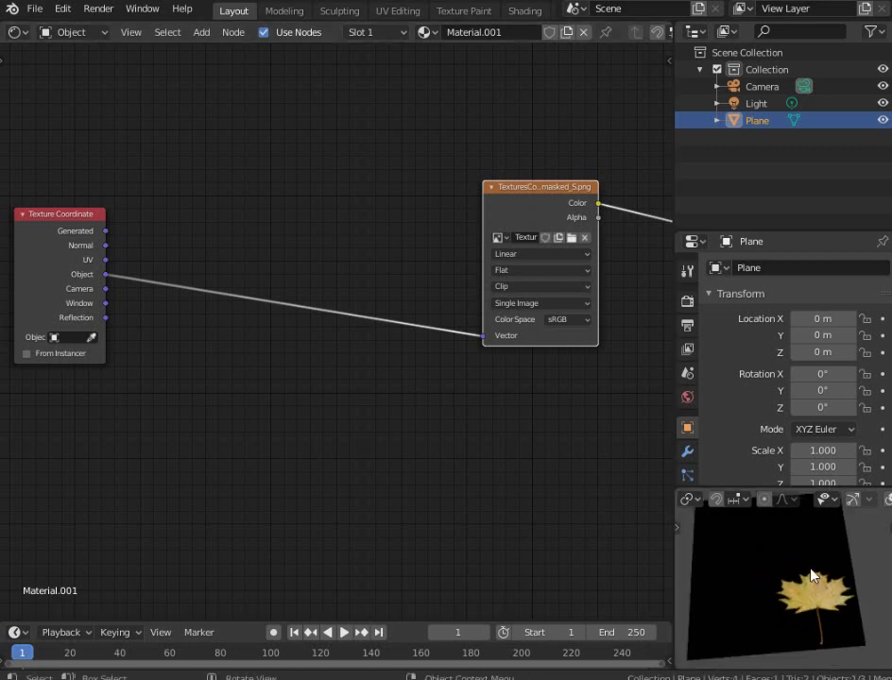
pyautogui.moveTo(738, 546); pyautogui.dragTo(776, 577, button='middle')
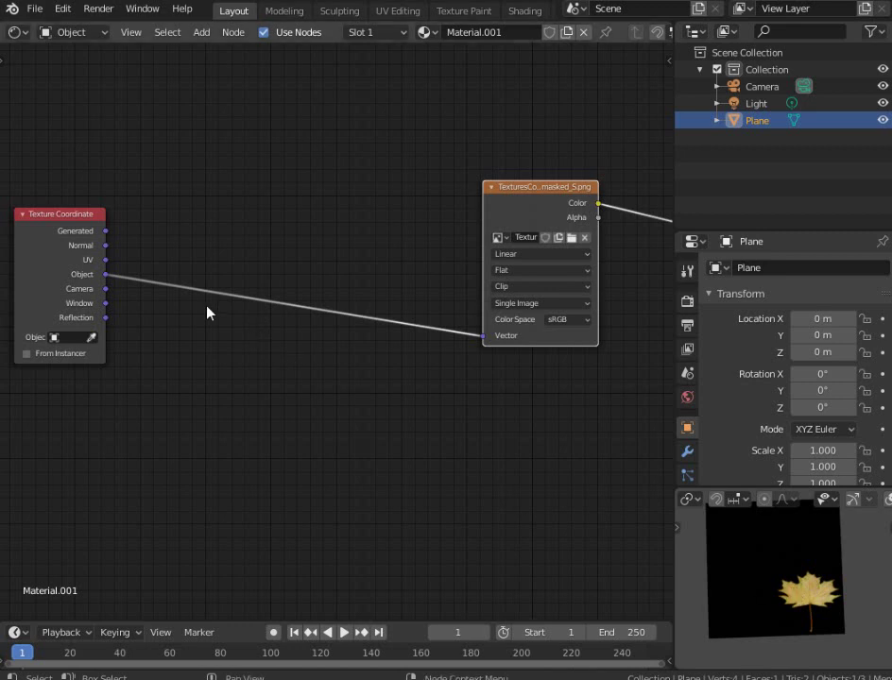
pyautogui.moveTo(188, 245); pyautogui.dragTo(301, 214, button='middle')
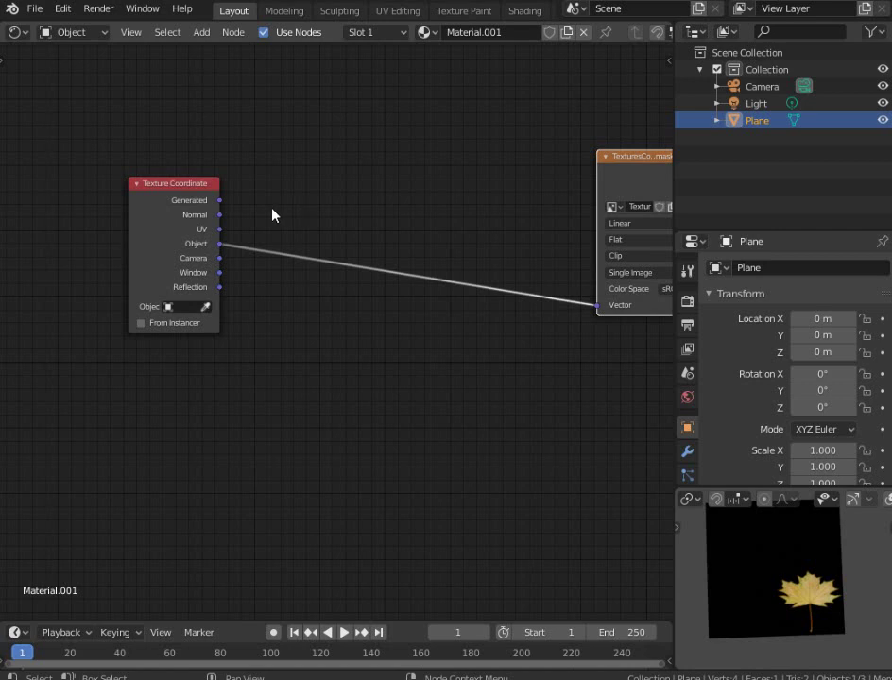
# Add a Voronoi Texture node below the Texture Coordinate node and check its dimension setting
pyautogui.moveTo(260, 207); pyautogui.dragTo(308, 183, button='middle')
pyautogui.scroll(1, 315, 180)
pyautogui.hotkey('shift', 'a')
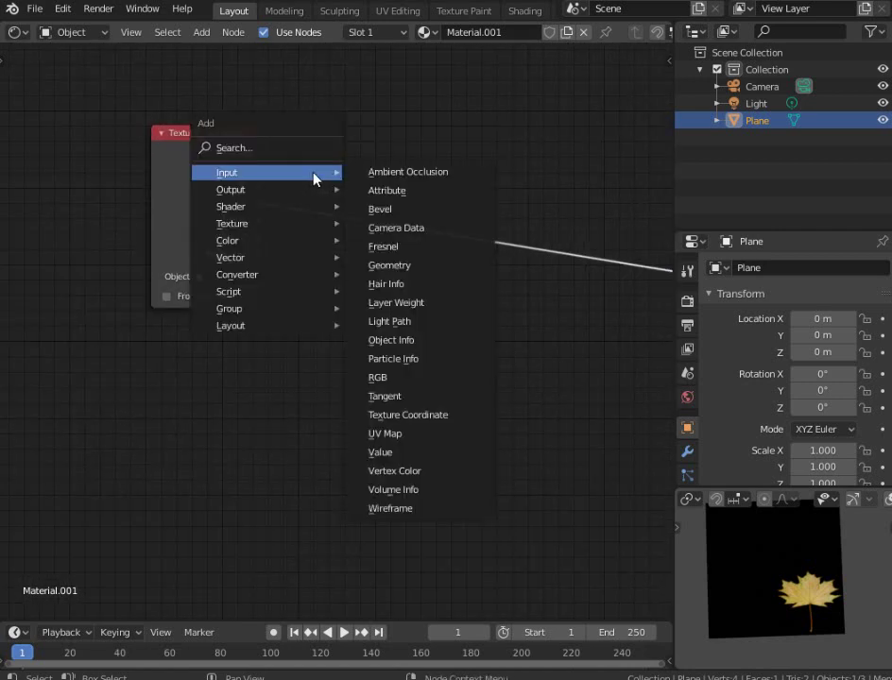
pyautogui.moveTo(280, 223)
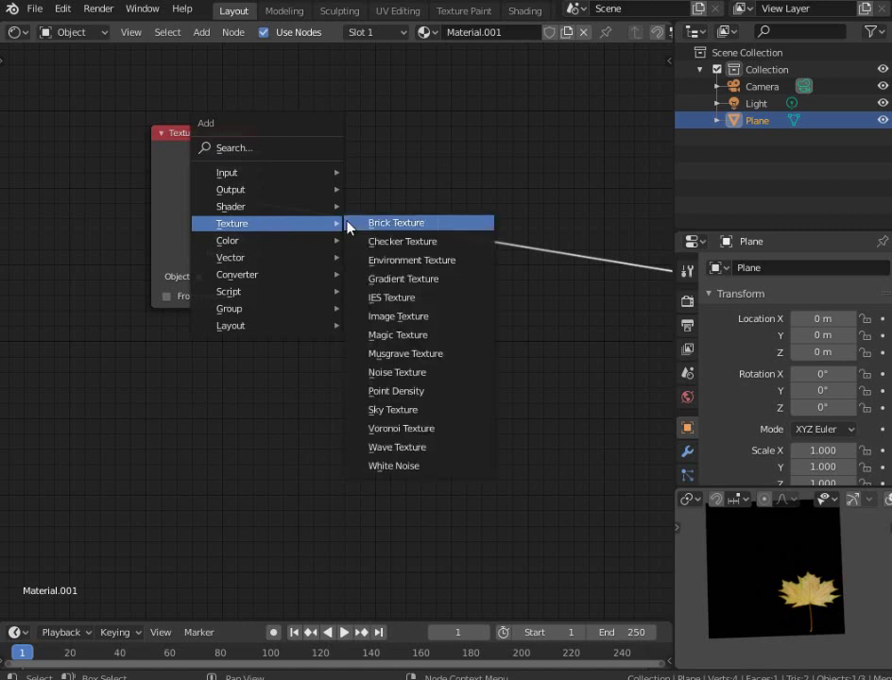
pyautogui.click(424, 430)
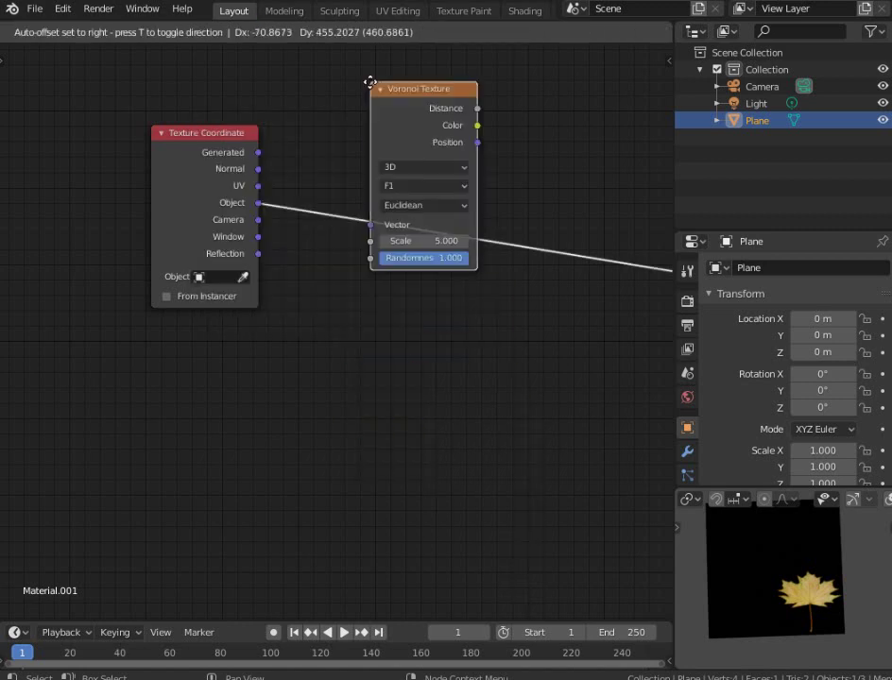
pyautogui.click(398, 286)
pyautogui.scroll(-1, 337, 290)
pyautogui.scroll(3, 180, 212)
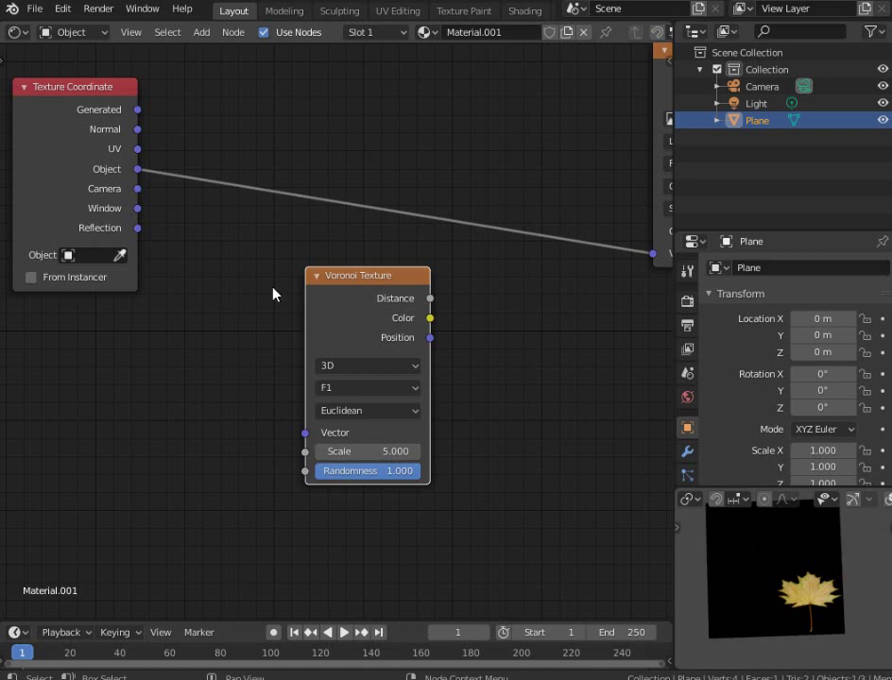
pyautogui.scroll(2, 273, 295)
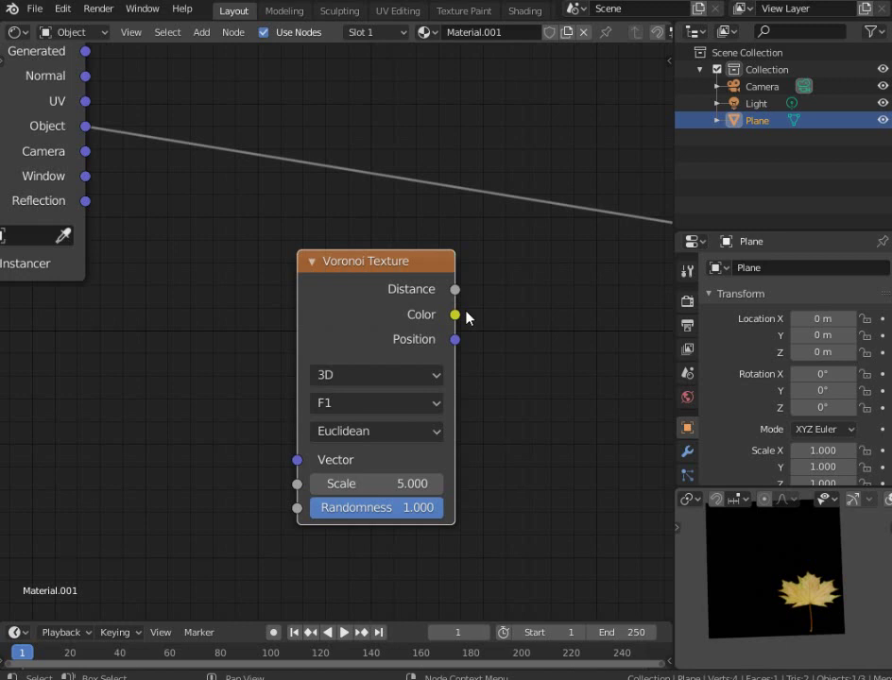
pyautogui.hotkey('shift', 'a')
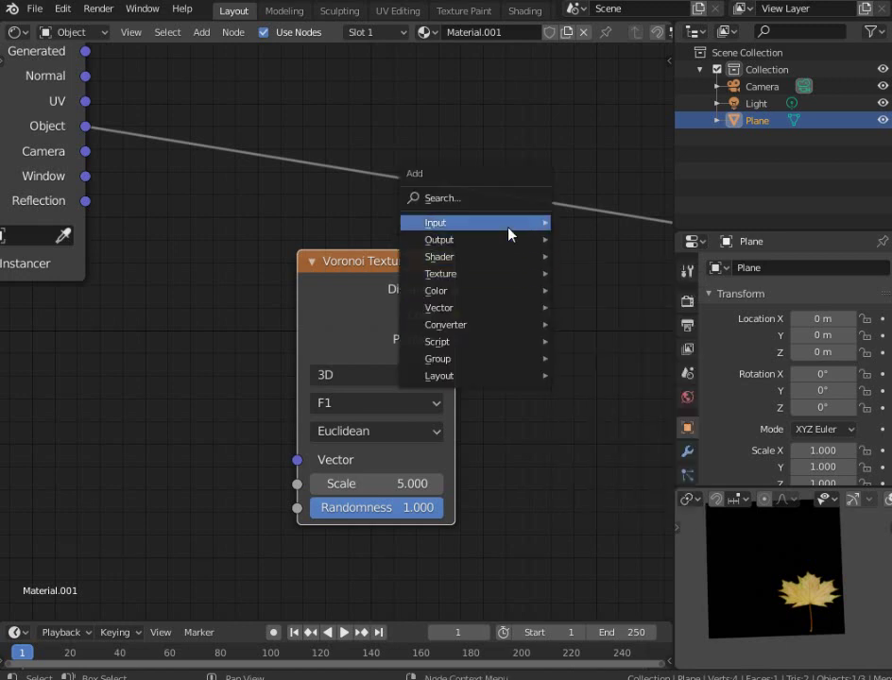
pyautogui.press('t')
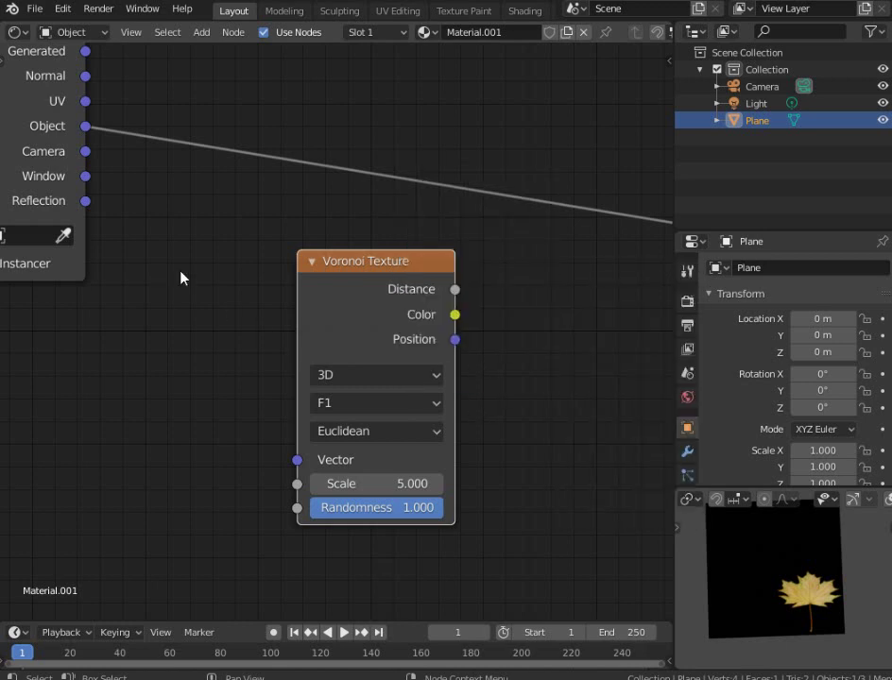
pyautogui.click(357, 377)
# Connect the Texture Coordinate Object output to the Voronoi Vector input
pyautogui.moveTo(453, 341); pyautogui.dragTo(516, 340)
pyautogui.scroll(-3, 516, 340)
pyautogui.moveTo(515, 340); pyautogui.dragTo(281, 359, button='middle')
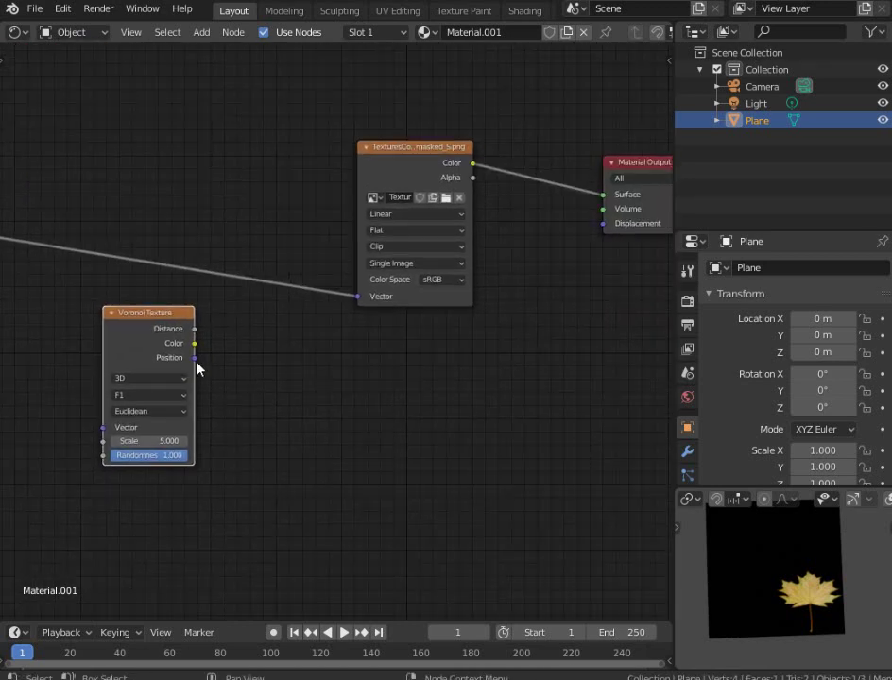
pyautogui.moveTo(193, 357); pyautogui.dragTo(338, 333)
pyautogui.moveTo(25, 272); pyautogui.dragTo(256, 237, button='middle')
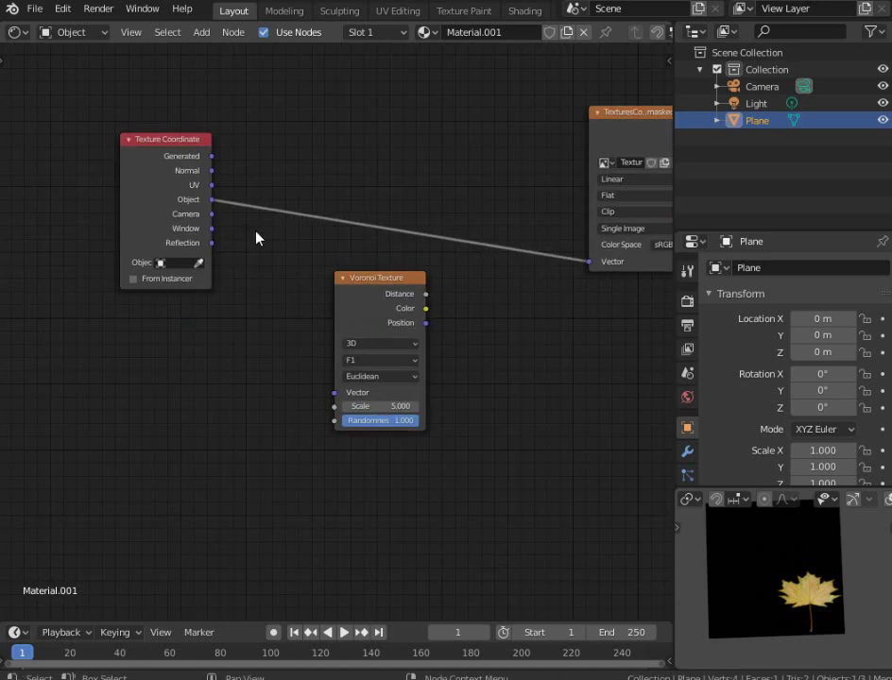
pyautogui.moveTo(213, 200); pyautogui.dragTo(336, 392)
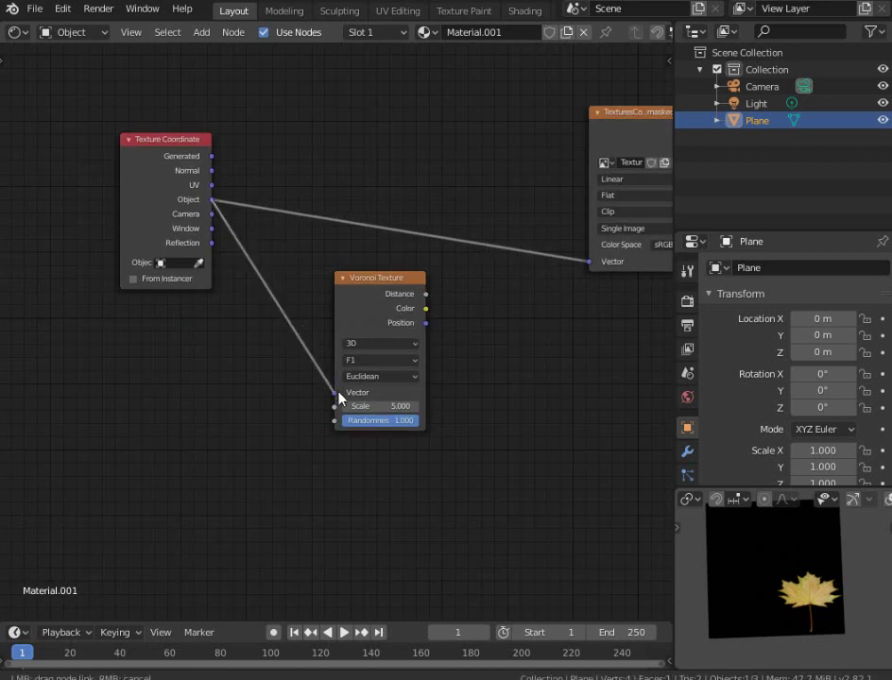
pyautogui.moveTo(379, 374); pyautogui.dragTo(156, 408, button='middle')
# Link Voronoi Position directly to the Material Output Surface to preview it
pyautogui.scroll(-2, 295, 373)
pyautogui.scroll(2, 281, 401)
pyautogui.scroll(1, 156, 405)
pyautogui.moveTo(115, 378); pyautogui.dragTo(596, 195)
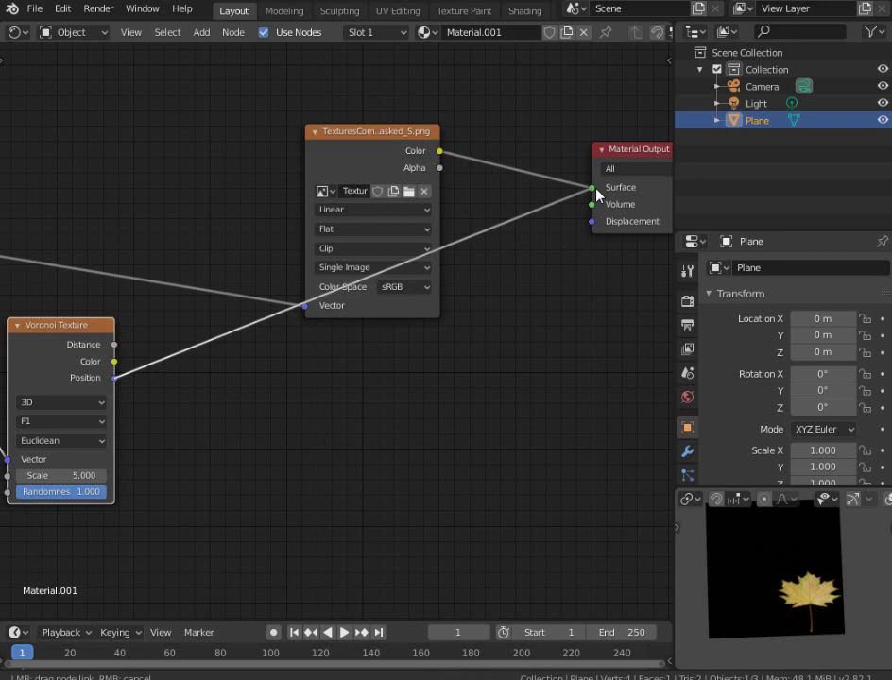
pyautogui.moveTo(596, 194); pyautogui.dragTo(596, 195)
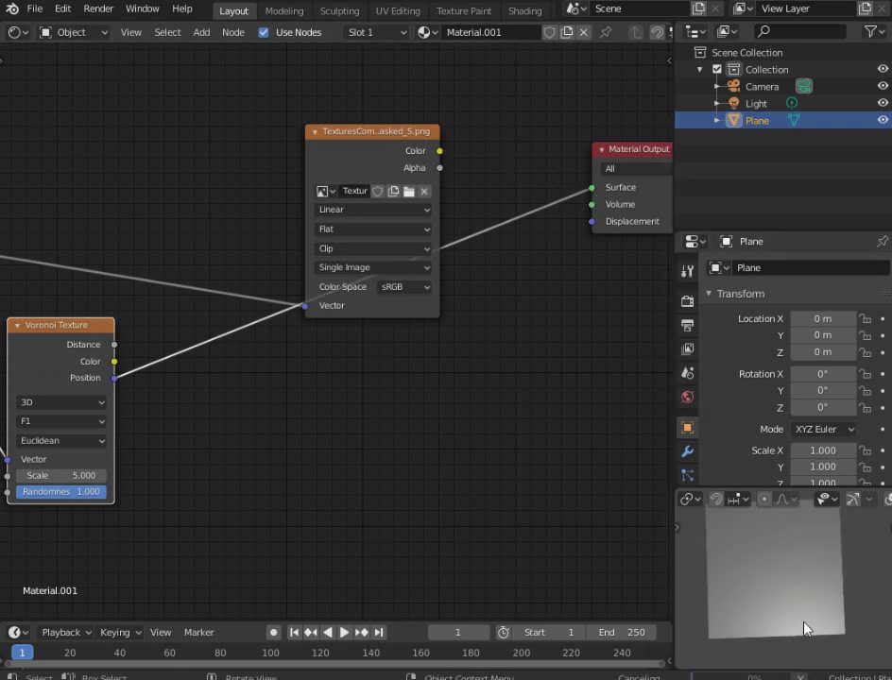
# Orbit and zoom the preview to inspect the multicoloured Voronoi cells on the plane
pyautogui.scroll(3, 806, 619)
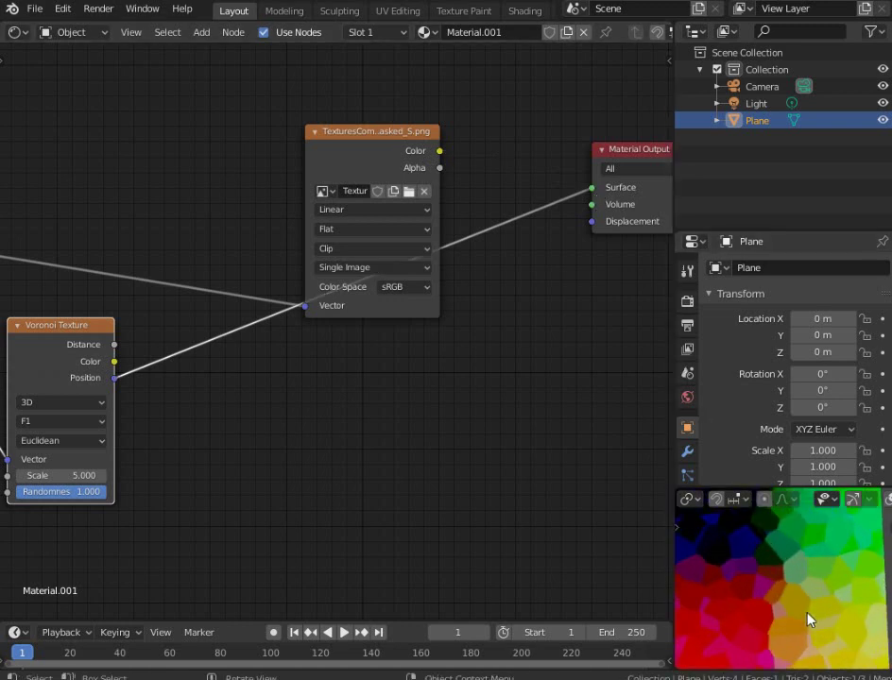
pyautogui.moveTo(806, 619); pyautogui.dragTo(604, 590, button='middle')
pyautogui.moveTo(706, 589); pyautogui.dragTo(757, 617, button='middle')
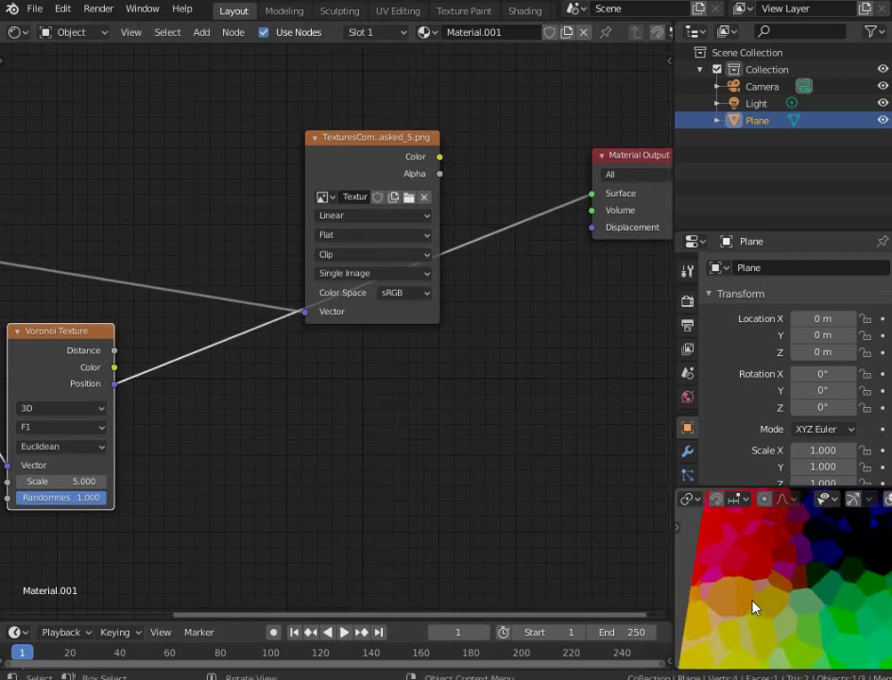
pyautogui.moveTo(753, 607); pyautogui.dragTo(794, 587, button='middle')
pyautogui.moveTo(863, 589); pyautogui.dragTo(766, 580, button='middle')
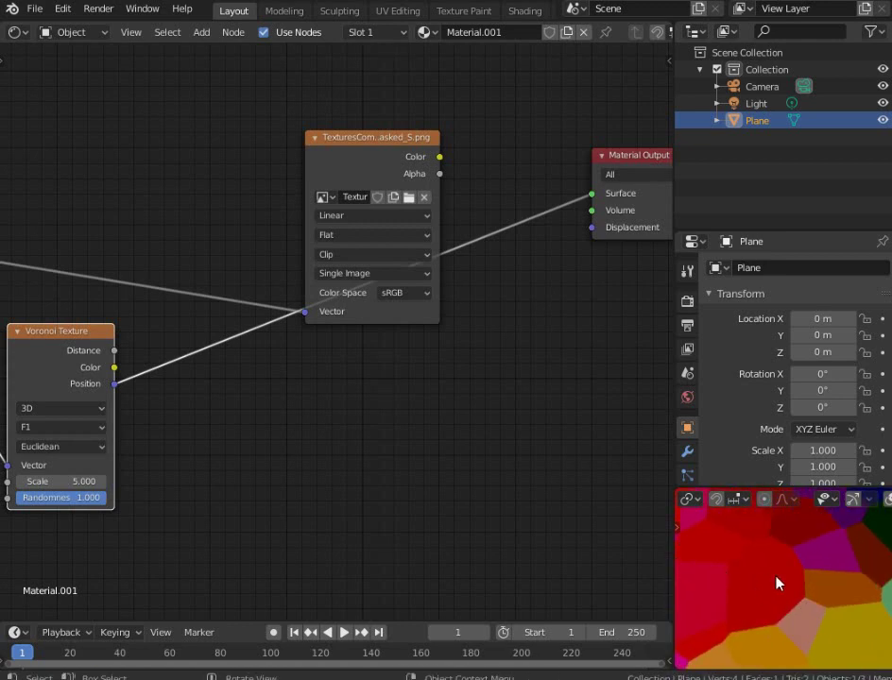
pyautogui.scroll(-5, 776, 582)
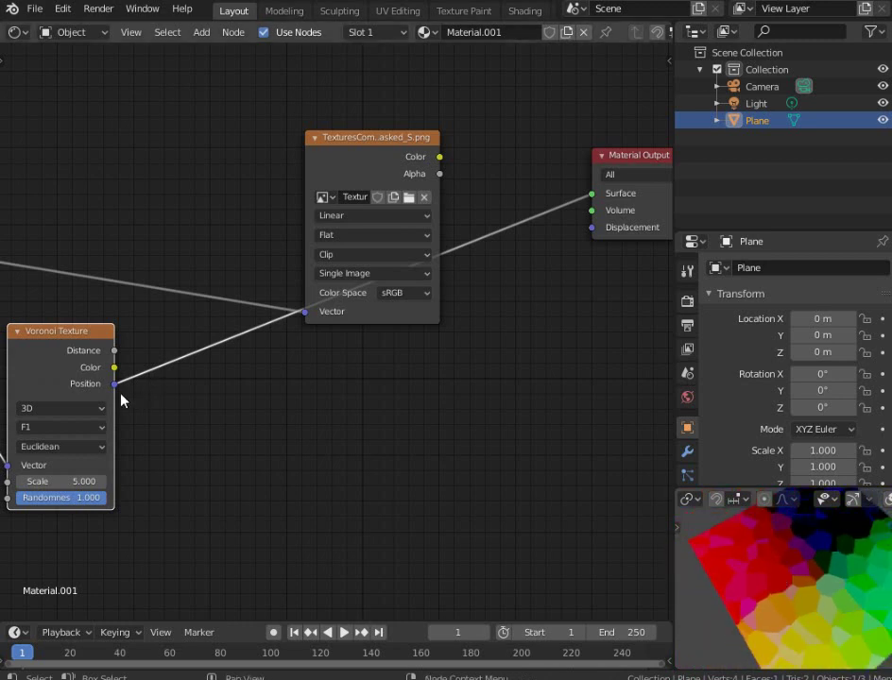
# Compare raw Object coordinates on the surface, then restore Voronoi Position as the surface output
pyautogui.moveTo(114, 386); pyautogui.dragTo(592, 193)
pyautogui.scroll(-2, 517, 342)
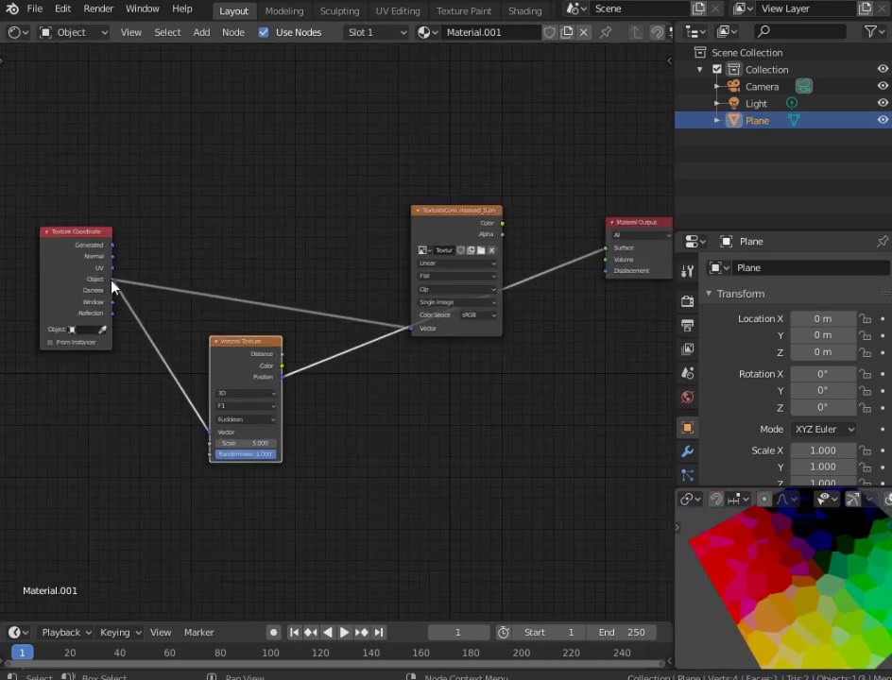
pyautogui.moveTo(115, 283); pyautogui.dragTo(608, 252)
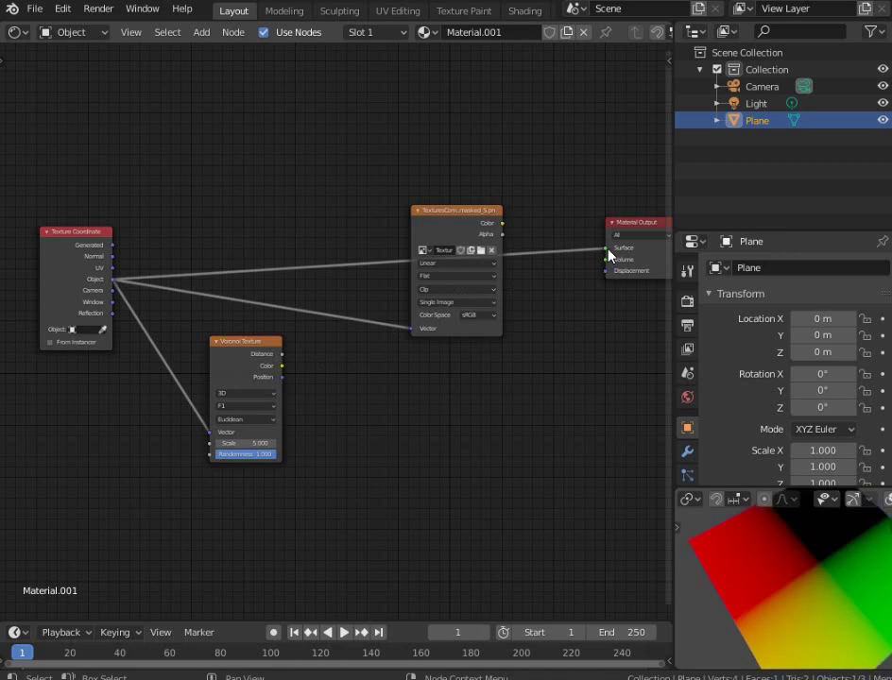
pyautogui.moveTo(283, 381); pyautogui.dragTo(613, 253)
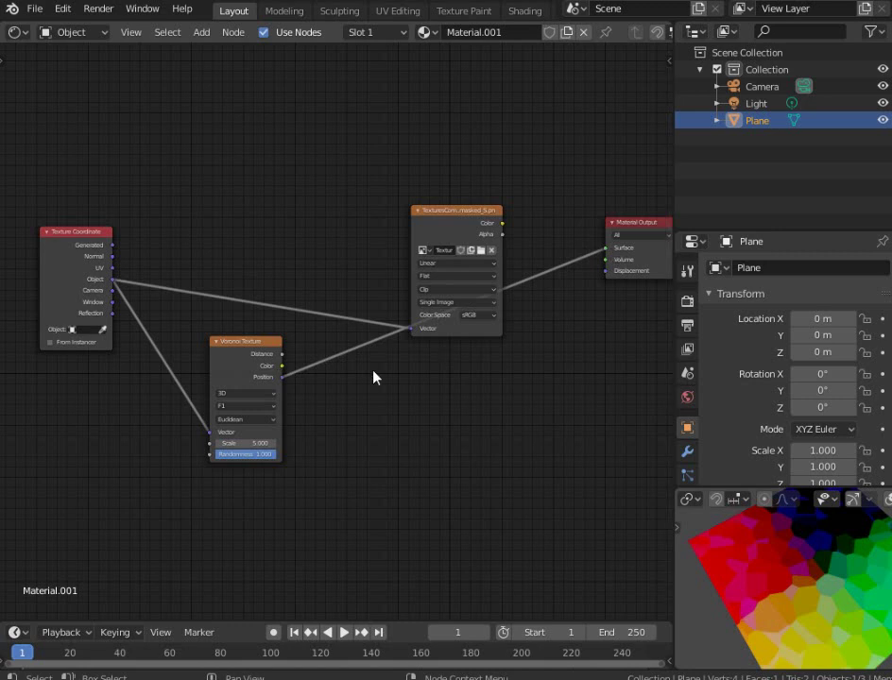
# Move the Voronoi node down and left, then drag a link from Object coordinates
pyautogui.scroll(2, 435, 304)
pyautogui.moveTo(370, 342); pyautogui.dragTo(315, 369)
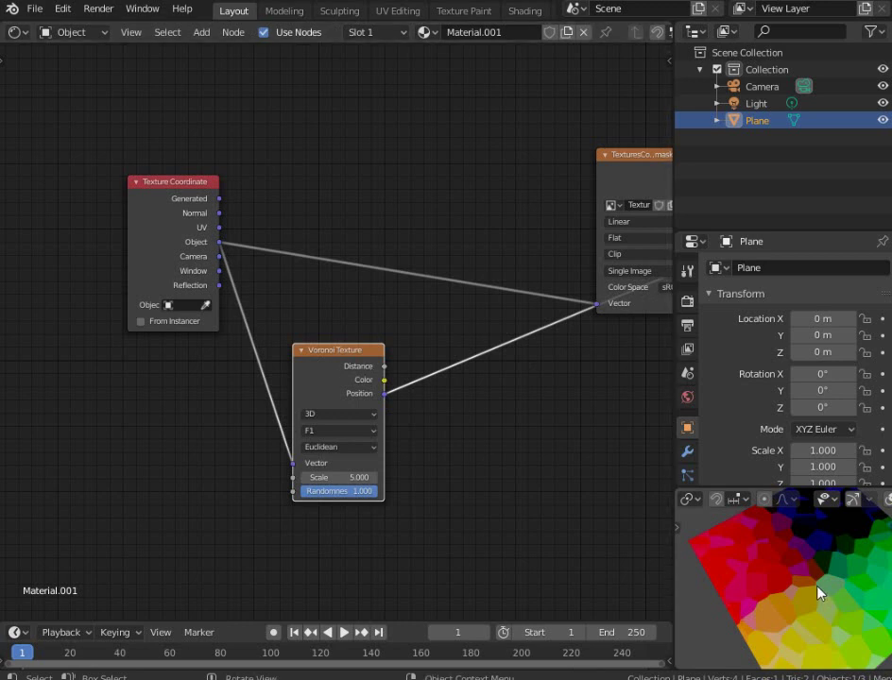
pyautogui.scroll(1, 449, 366)
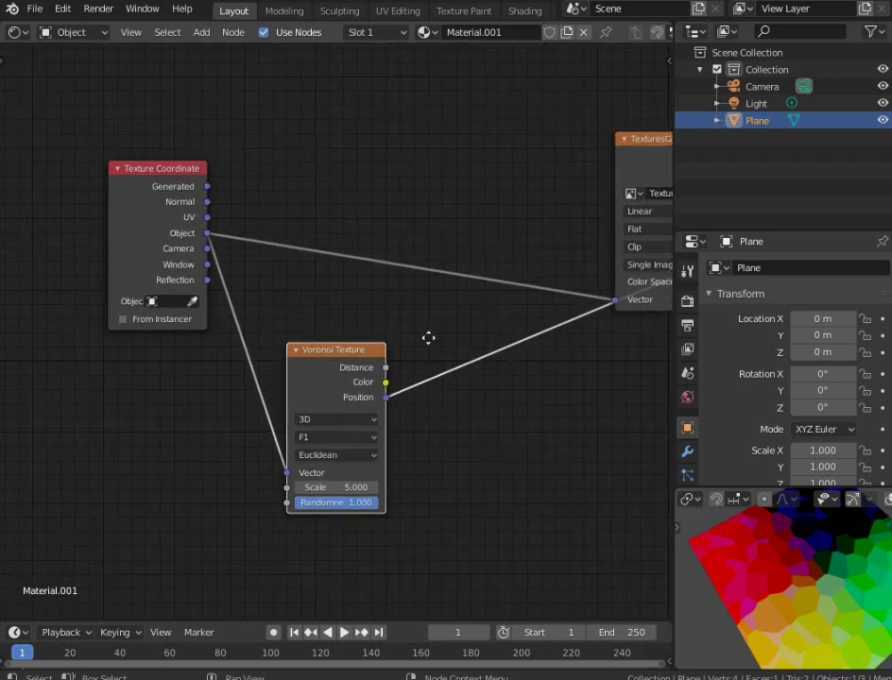
pyautogui.moveTo(289, 345); pyautogui.dragTo(295, 330)
pyautogui.moveTo(184, 212); pyautogui.dragTo(514, 273)
# Add a Vector Math node fed by Voronoi Position and Object coordinates
pyautogui.hotkey('shift', 'a')
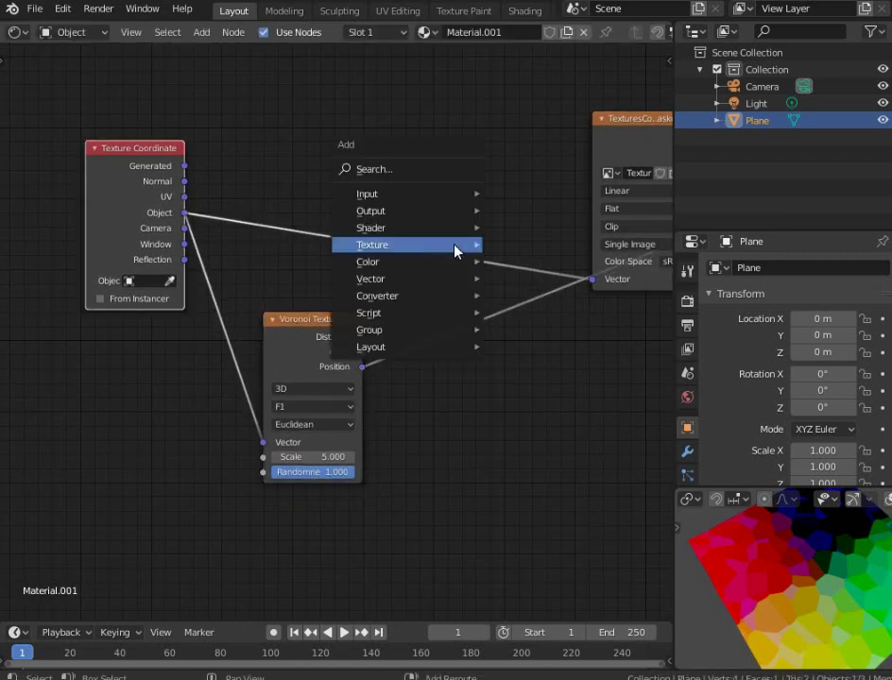
pyautogui.moveTo(422, 298)
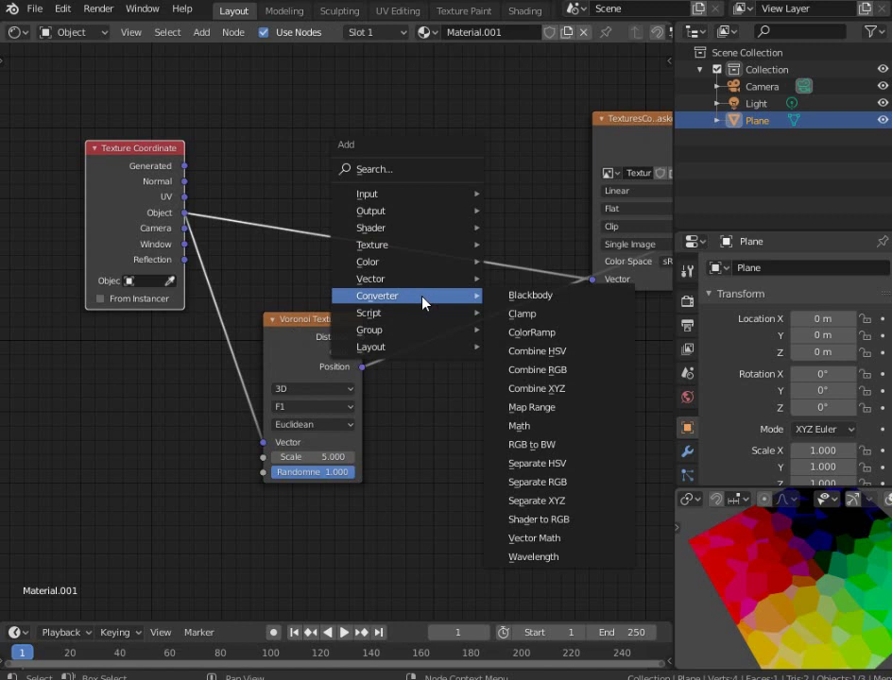
pyautogui.click(539, 537)
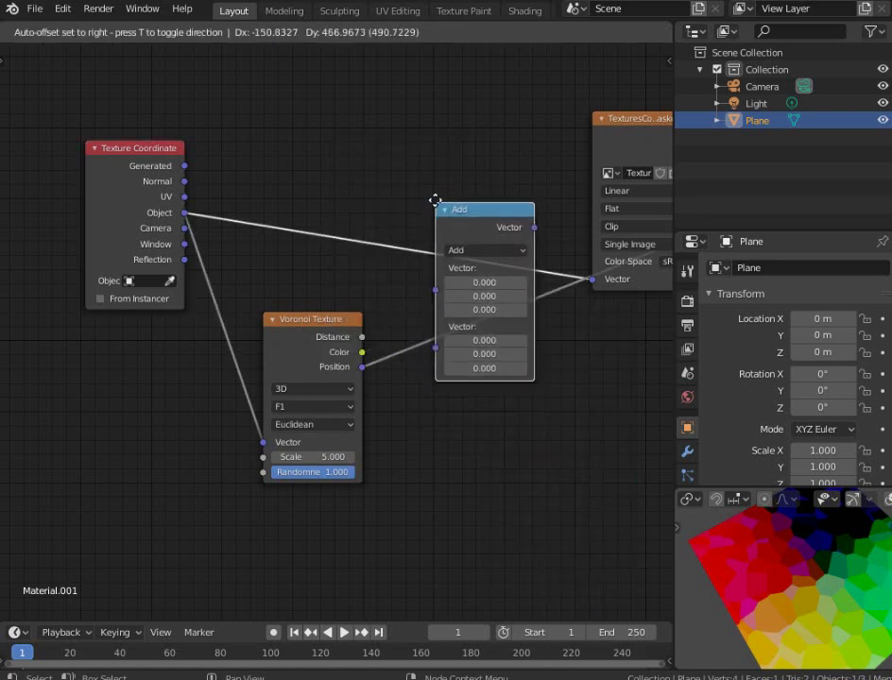
pyautogui.click(486, 344)
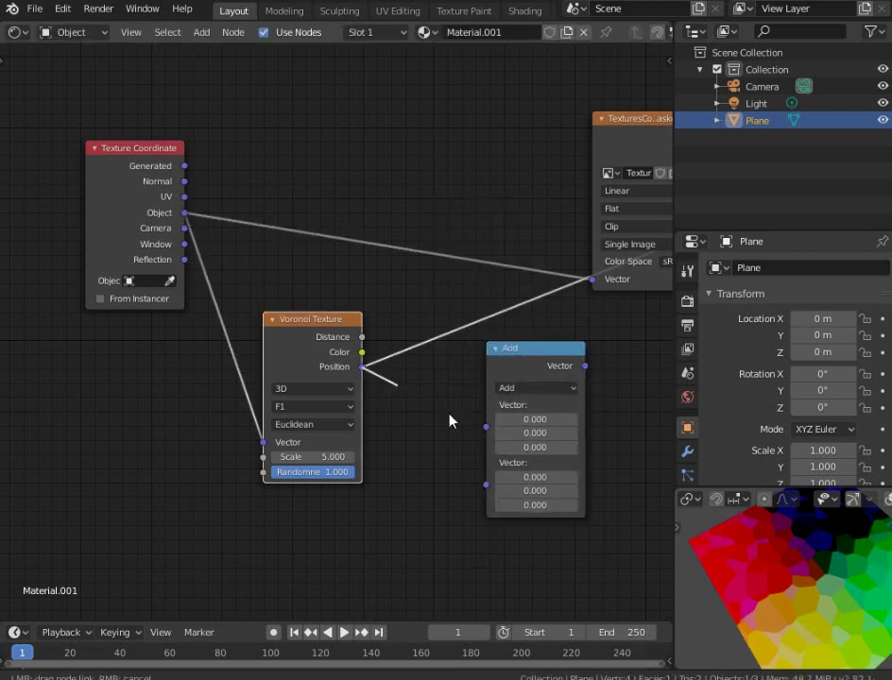
pyautogui.moveTo(485, 426); pyautogui.dragTo(367, 367)
pyautogui.moveTo(185, 213); pyautogui.dragTo(489, 444)
# Set the Vector Math operation to Subtract and move the node up and left
pyautogui.click(524, 388)
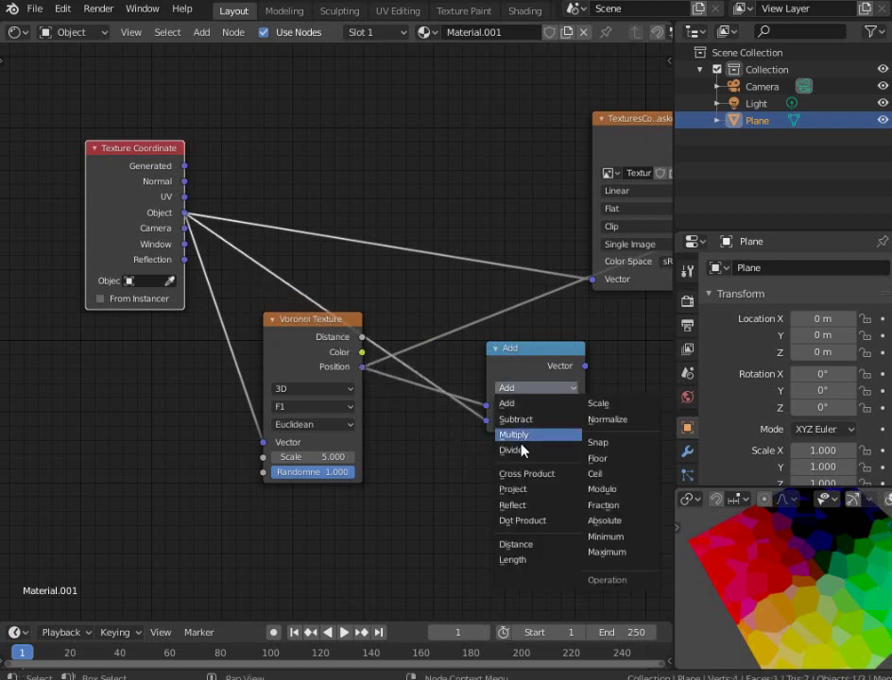
pyautogui.click(524, 421)
pyautogui.press('g')
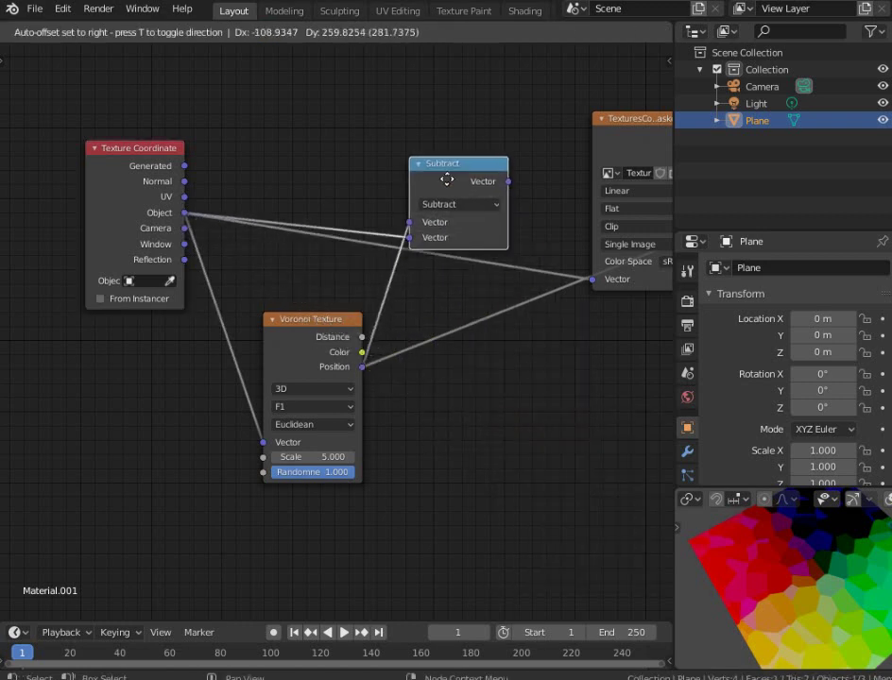
pyautogui.click(498, 184)
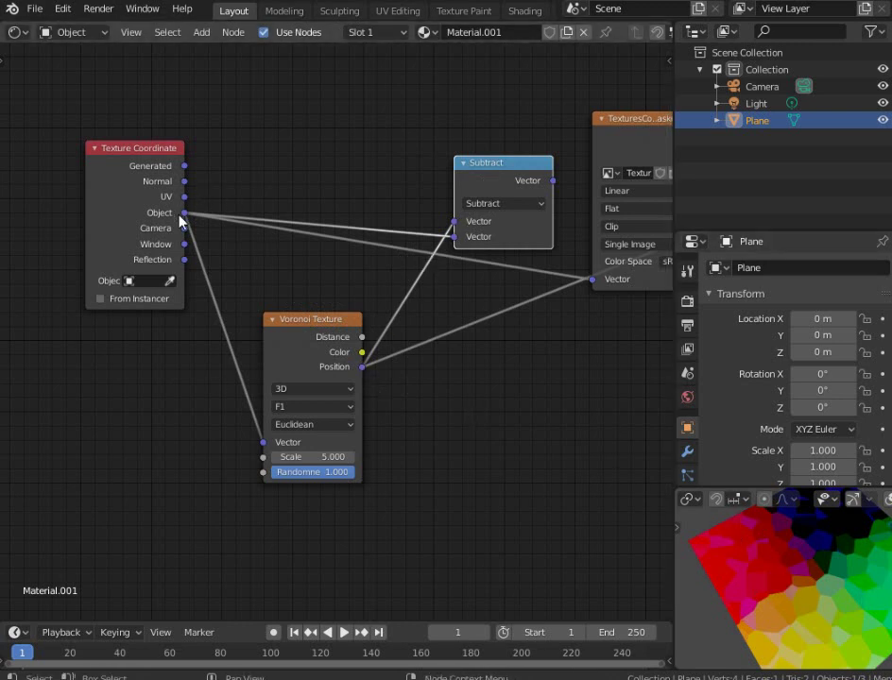
# Reposition the Subtract node down and left and reattach its second input link
pyautogui.moveTo(379, 244); pyautogui.dragTo(367, 283, button='middle')
pyautogui.scroll(2, 367, 283)
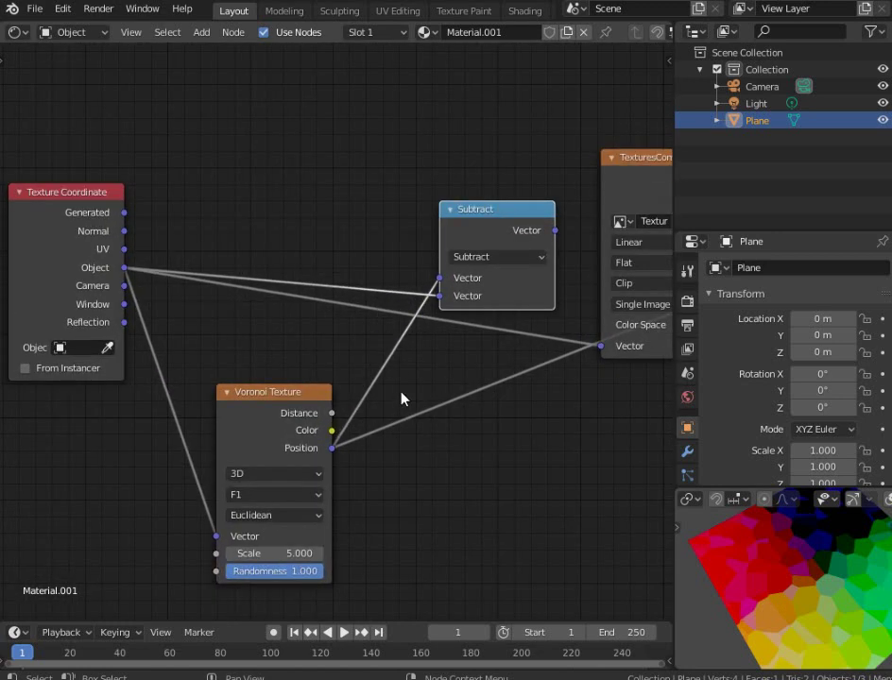
pyautogui.scroll(-3, 446, 247)
pyautogui.scroll(3, 469, 338)
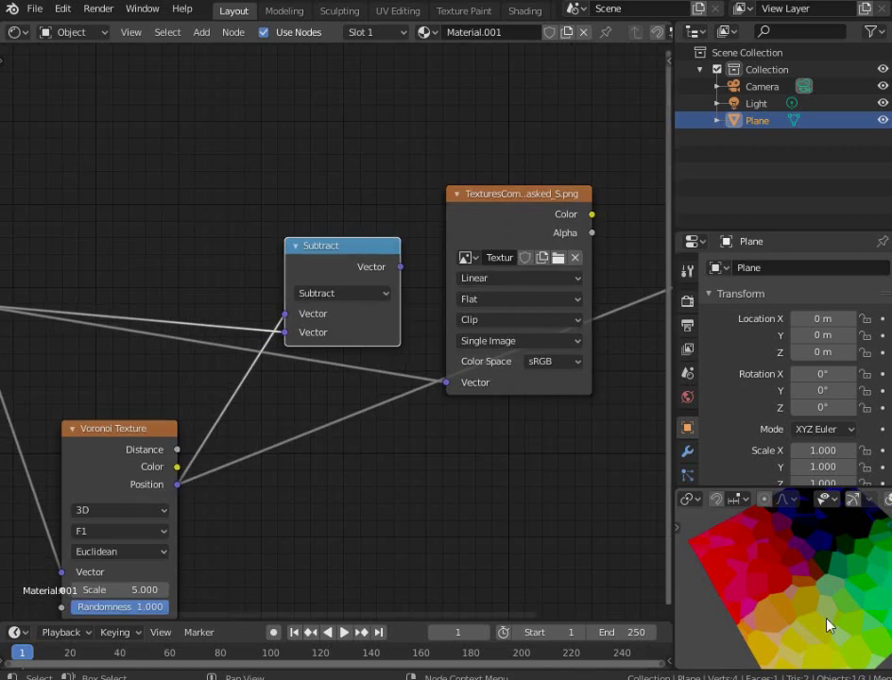
pyautogui.scroll(-2, 372, 398)
pyautogui.scroll(2, 402, 354)
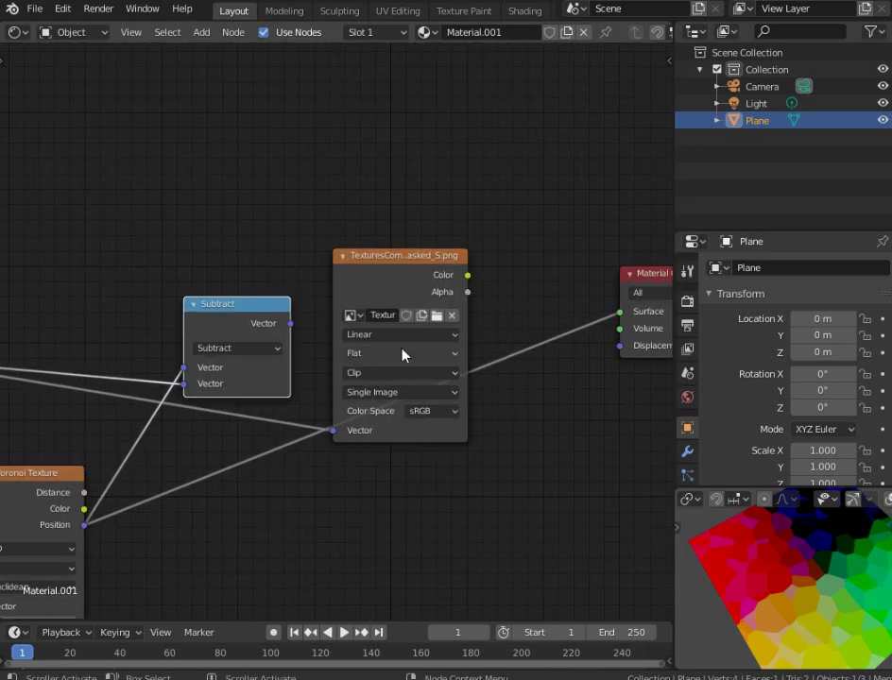
pyautogui.scroll(1, 366, 283)
pyautogui.moveTo(366, 283); pyautogui.dragTo(318, 364)
pyautogui.moveTo(271, 438)
pyautogui.mouseDown()
pyautogui.moveTo(279, 425)
pyautogui.moveTo(272, 438)
pyautogui.mouseUp()
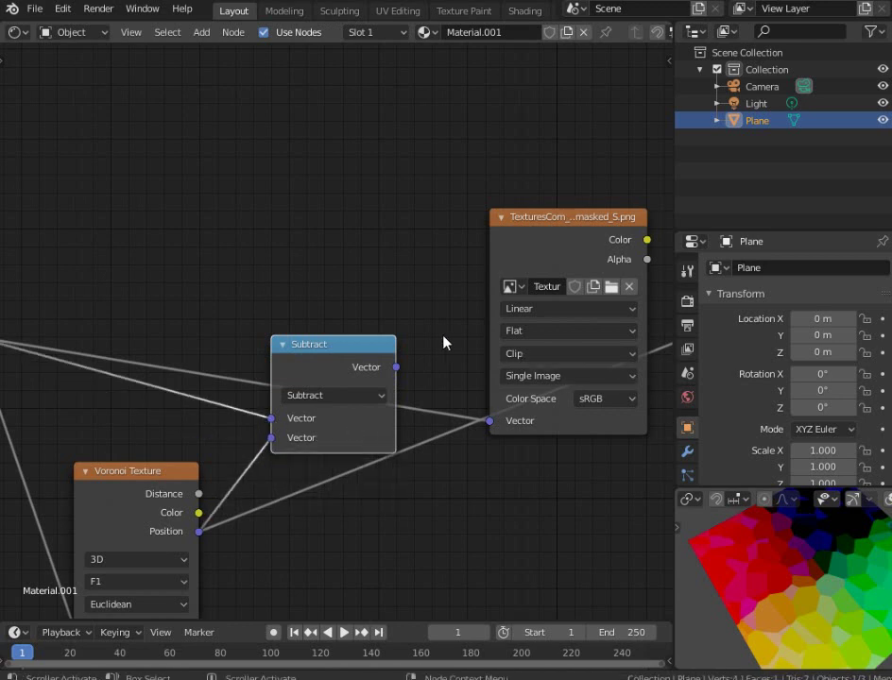
pyautogui.scroll(-3, 442, 342)
pyautogui.scroll(1, 365, 326)
pyautogui.moveTo(246, 308); pyautogui.dragTo(240, 313)
pyautogui.scroll(3, 297, 318)
pyautogui.moveTo(371, 327); pyautogui.dragTo(379, 289, button='middle')
pyautogui.scroll(-2, 255, 317)
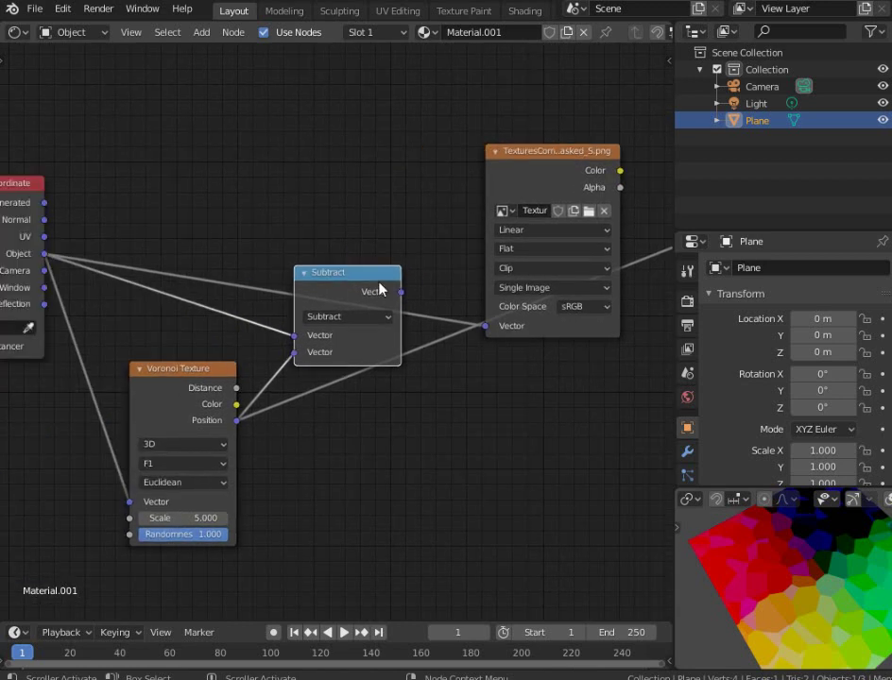
# Connect the leaf image's Color output to the Material Output Surface
pyautogui.moveTo(440, 280); pyautogui.dragTo(207, 281, button='middle')
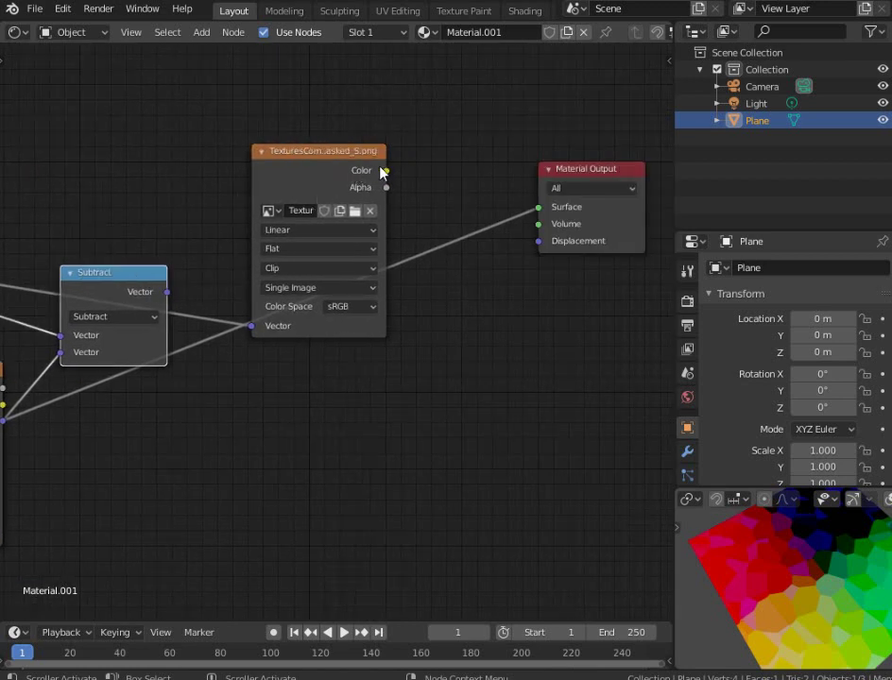
pyautogui.moveTo(385, 171); pyautogui.dragTo(535, 210)
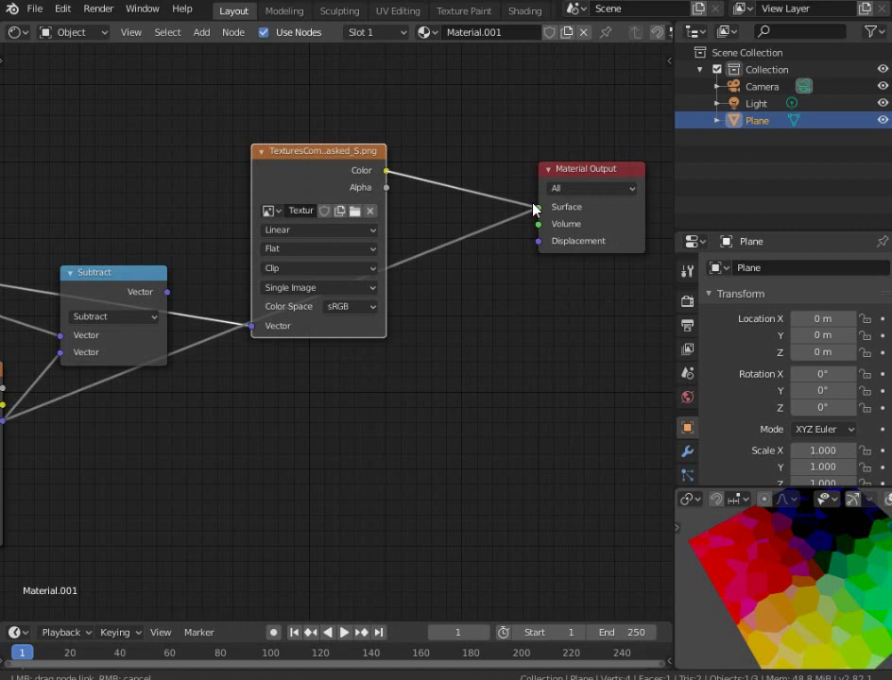
pyautogui.moveTo(535, 209); pyautogui.dragTo(538, 207)
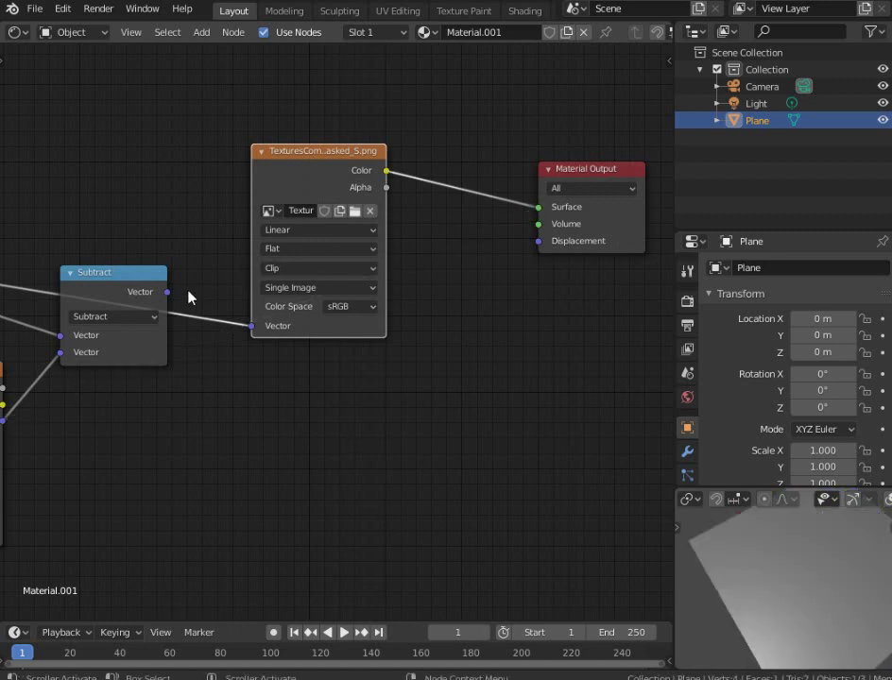
# Rearrange Texture Coordinate, Voronoi and Subtract nodes, placing Subtract beside Voronoi
pyautogui.moveTo(169, 292); pyautogui.dragTo(452, 255, button='middle')
pyautogui.moveTo(452, 255); pyautogui.dragTo(422, 290)
pyautogui.moveTo(225, 353); pyautogui.dragTo(183, 330)
pyautogui.scroll(-2, 219, 238)
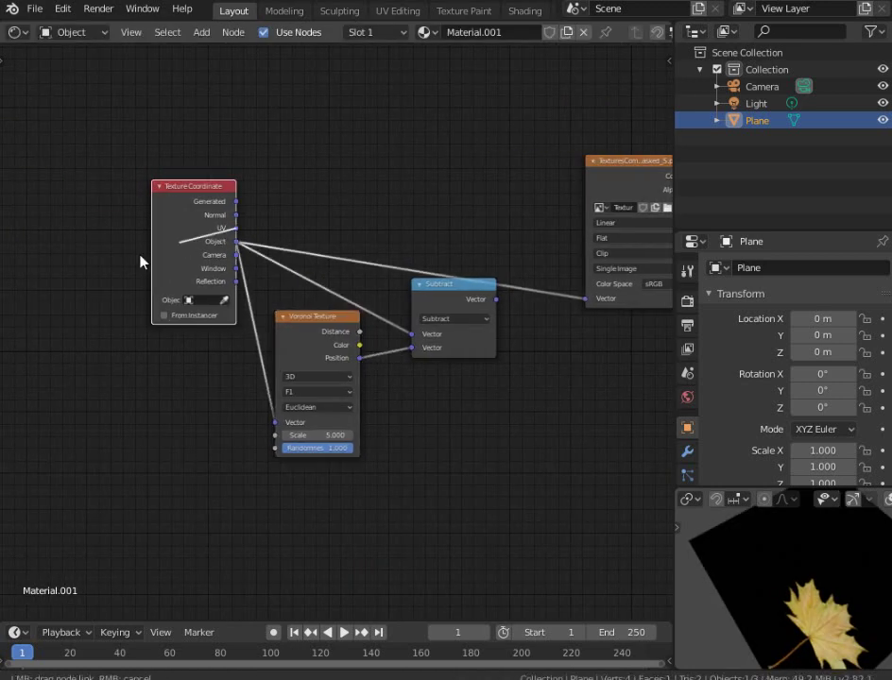
pyautogui.moveTo(218, 238); pyautogui.dragTo(67, 262)
pyautogui.moveTo(298, 330); pyautogui.dragTo(191, 286)
pyautogui.moveTo(449, 295); pyautogui.dragTo(595, 312)
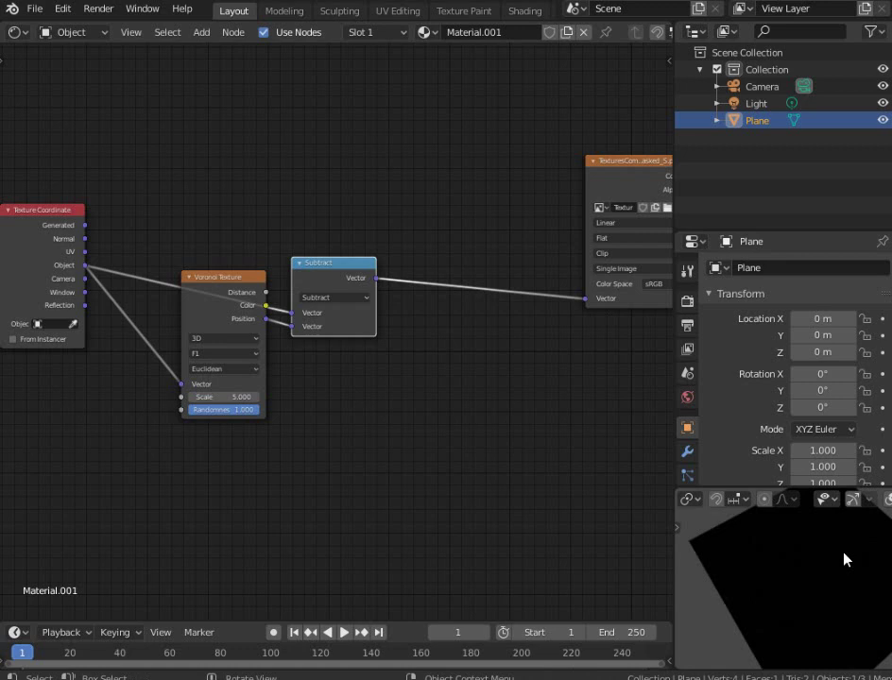
# Orbit and shift the preview so the plane fills it
pyautogui.moveTo(843, 559); pyautogui.dragTo(821, 583, button='middle')
pyautogui.scroll(-2, 364, 446)
pyautogui.moveTo(330, 394); pyautogui.dragTo(356, 347, button='middle')
pyautogui.scroll(2, 347, 427)
# Swap the Subtract inputs so Object comes first and Voronoi Position second
pyautogui.moveTo(332, 334); pyautogui.dragTo(366, 332)
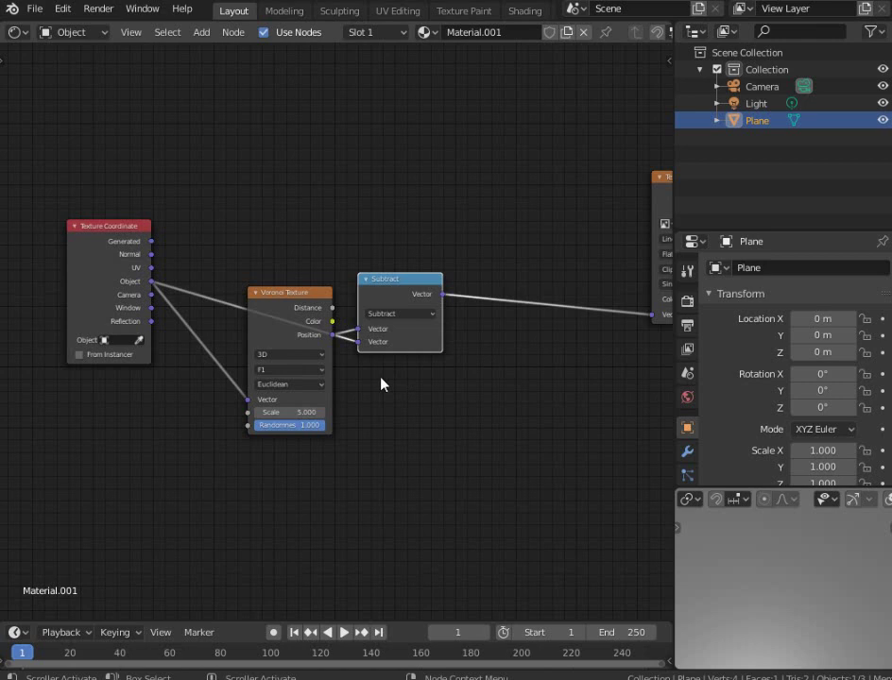
pyautogui.scroll(-1, 382, 387)
pyautogui.scroll(3, 383, 388)
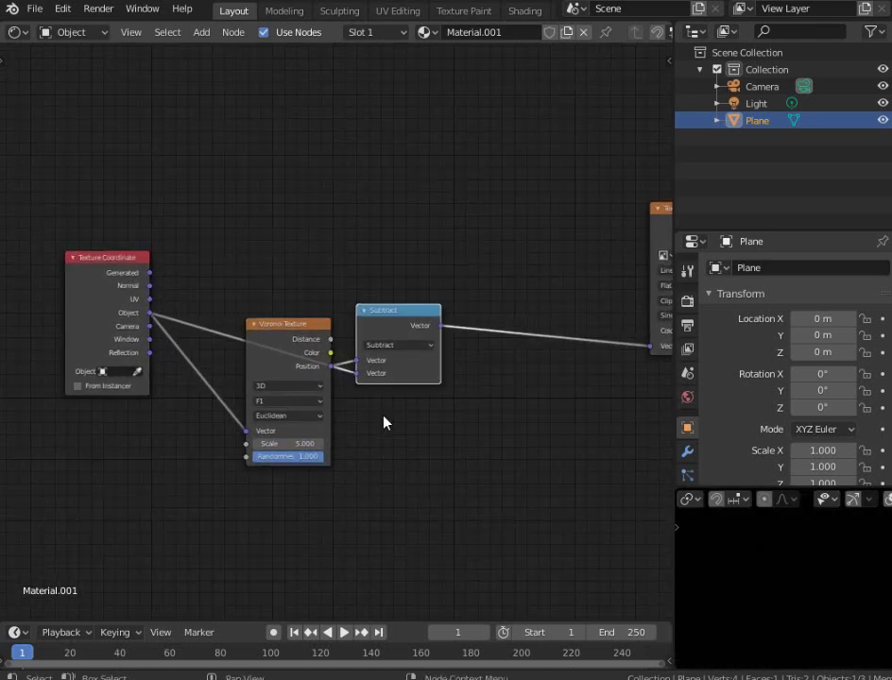
pyautogui.moveTo(372, 394); pyautogui.dragTo(378, 373)
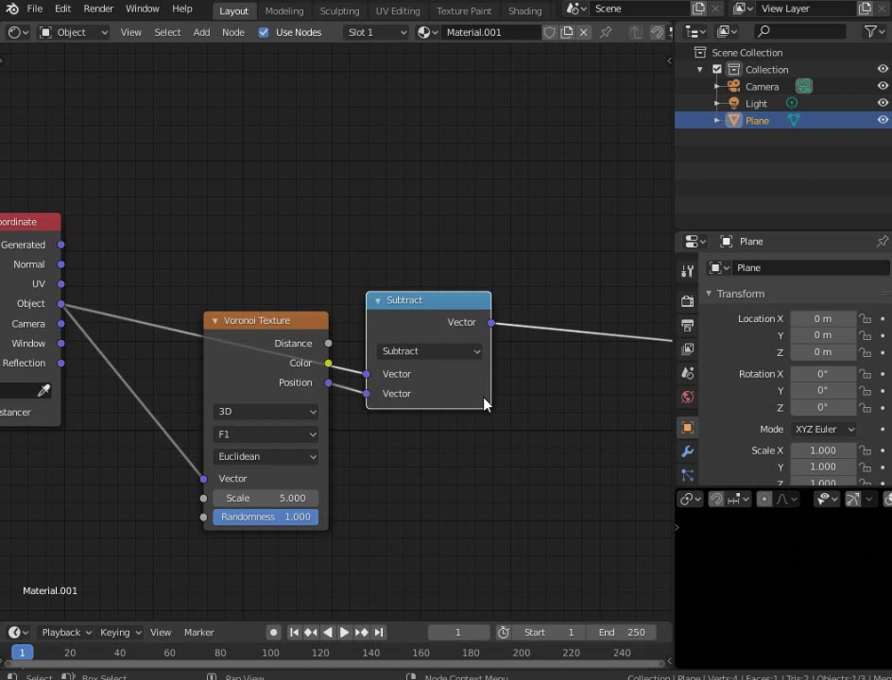
# Move the Voronoi and Subtract nodes leftward and bring up the Add menu's Converter category
pyautogui.scroll(-3, 484, 400)
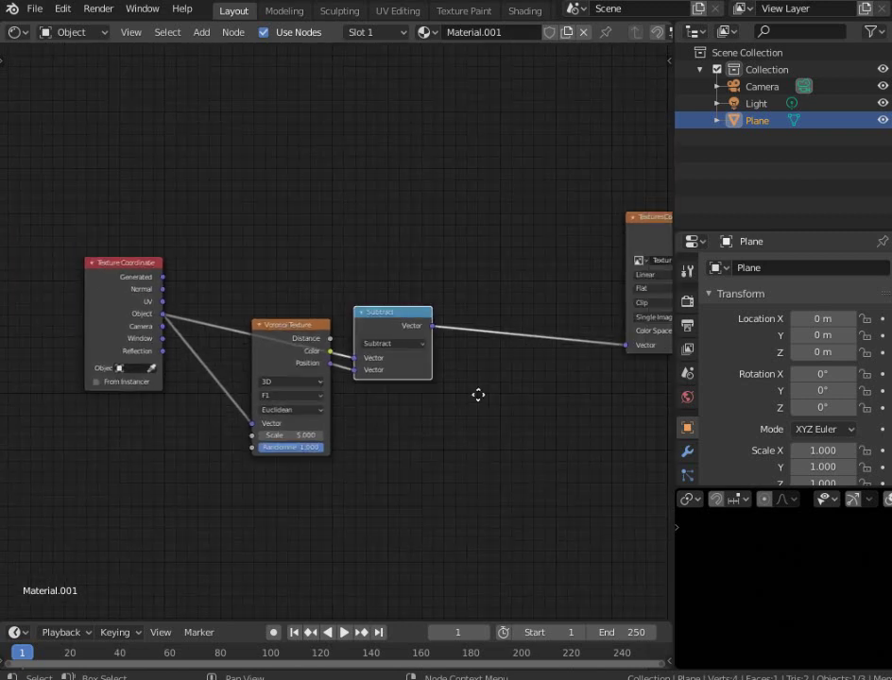
pyautogui.scroll(2, 326, 326)
pyautogui.moveTo(325, 326); pyautogui.dragTo(415, 326, button='middle')
pyautogui.moveTo(329, 306); pyautogui.dragTo(267, 335)
pyautogui.moveTo(477, 284); pyautogui.dragTo(400, 279)
pyautogui.hscroll(5, 400, 280)
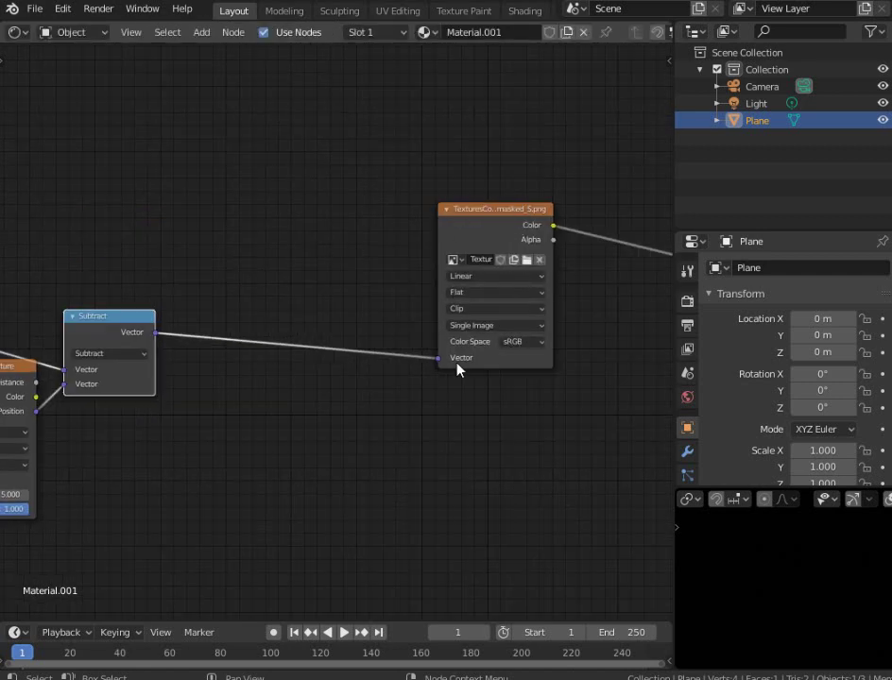
pyautogui.moveTo(445, 367); pyautogui.dragTo(491, 346, button='middle')
pyautogui.scroll(2, 303, 352)
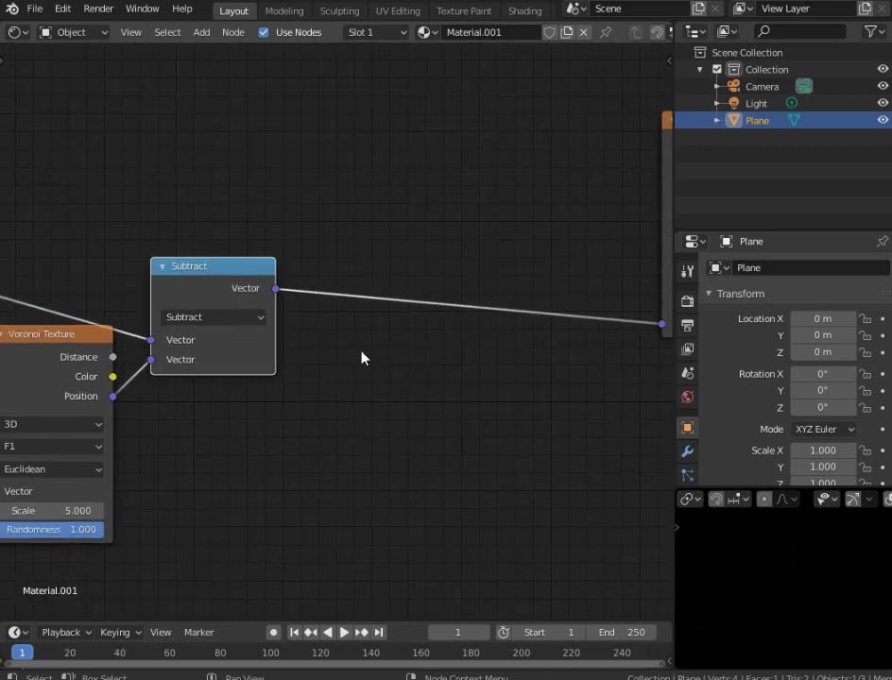
pyautogui.hotkey('shift', 'a')
pyautogui.moveTo(361, 351)
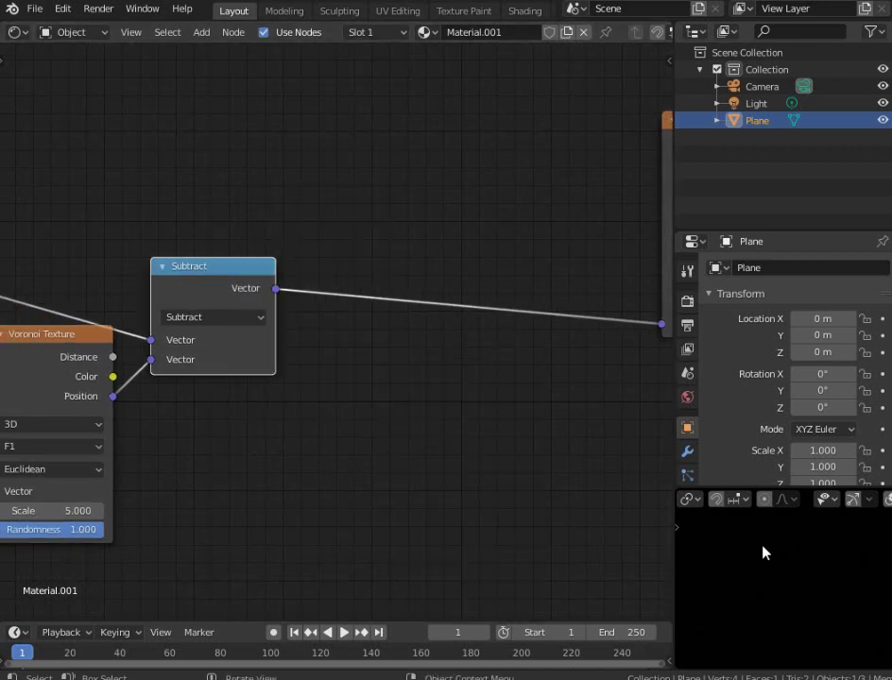
pyautogui.moveTo(759, 550); pyautogui.dragTo(797, 556, button='middle')
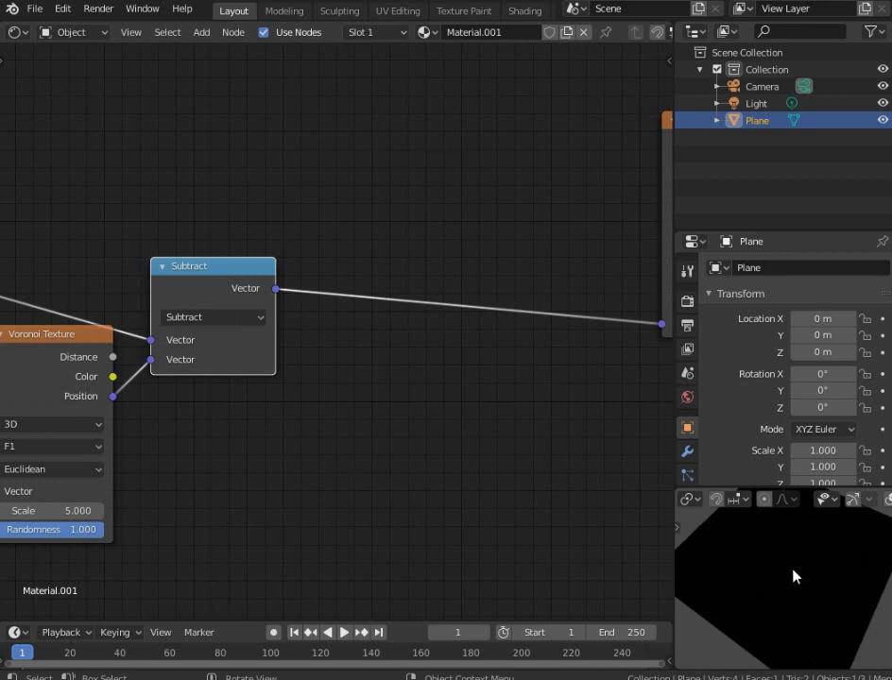
# Duplicate the Subtract node onto the leaf image link and make it a Scale node with factor 10.5
pyautogui.hotkey('shift', 'a')
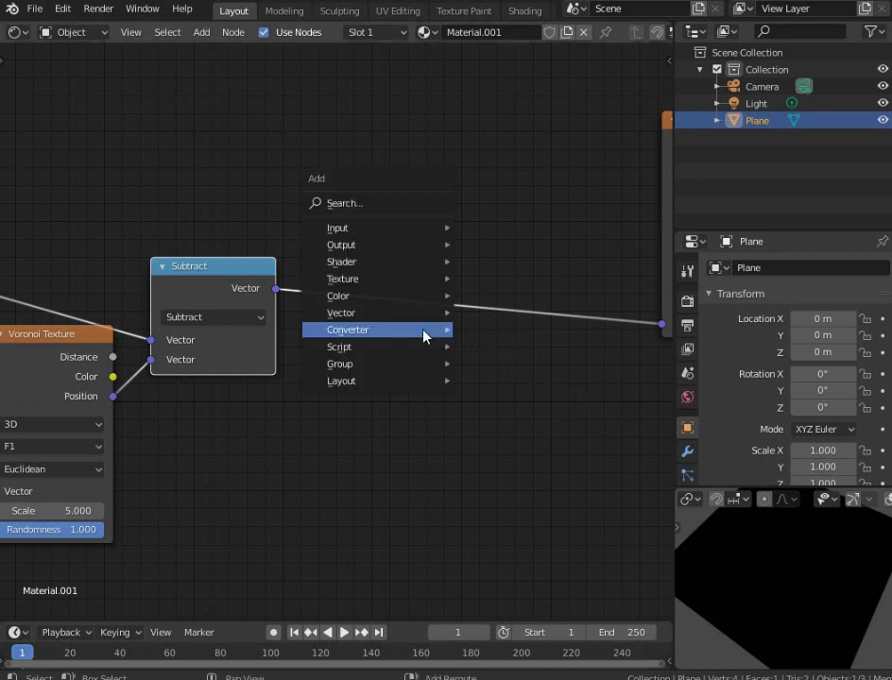
pyautogui.moveTo(424, 333)
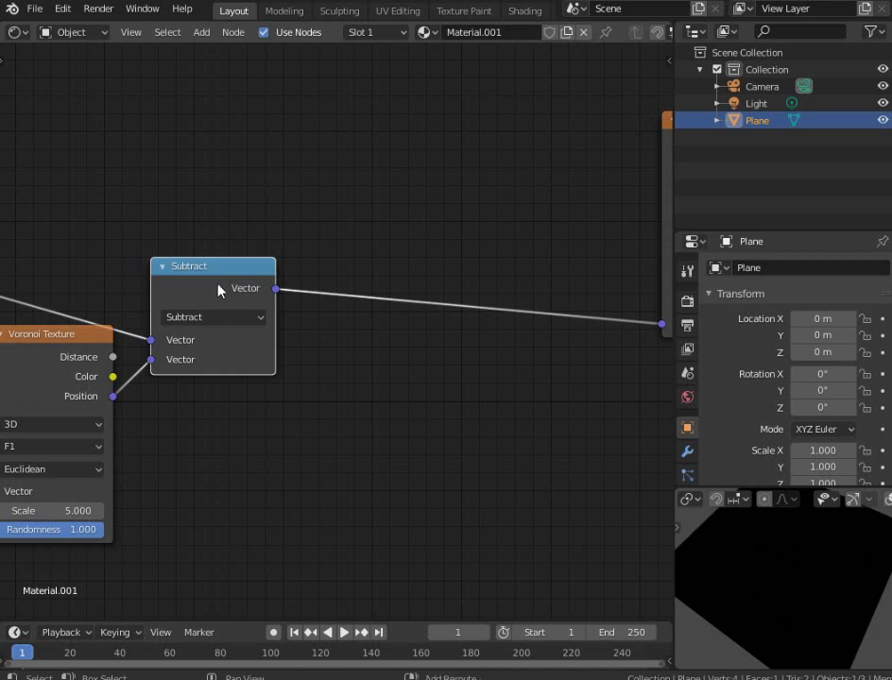
pyautogui.hotkey('shift', 'd')
pyautogui.click(416, 277)
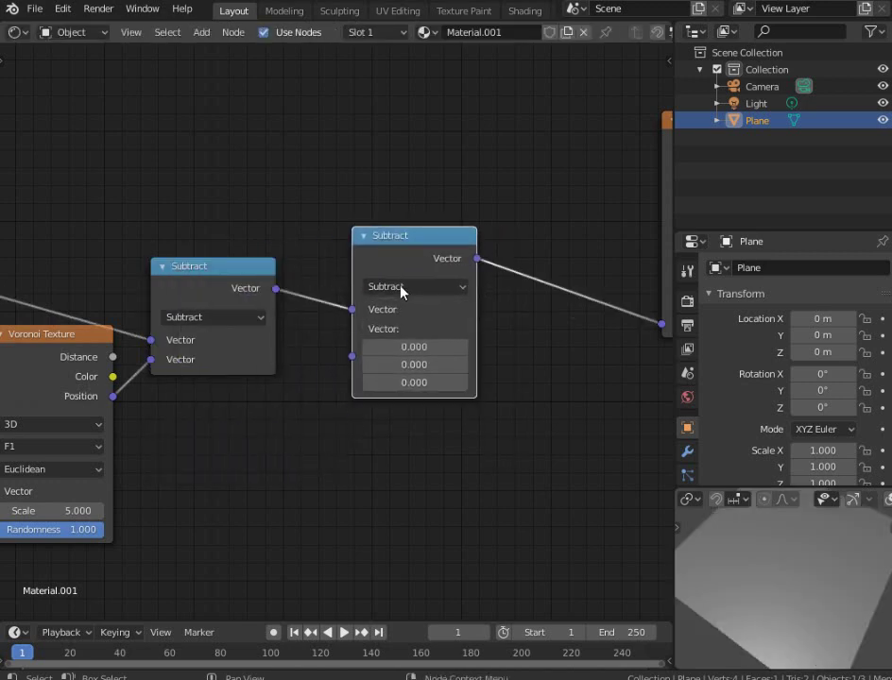
pyautogui.click(402, 288)
pyautogui.click(508, 309)
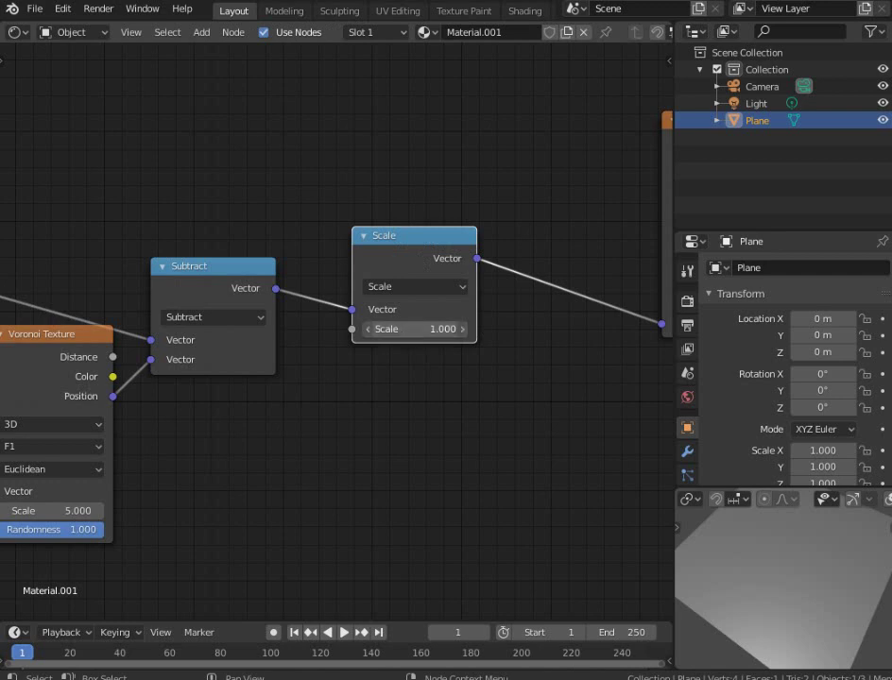
pyautogui.moveTo(415, 329); pyautogui.dragTo(506, 328)
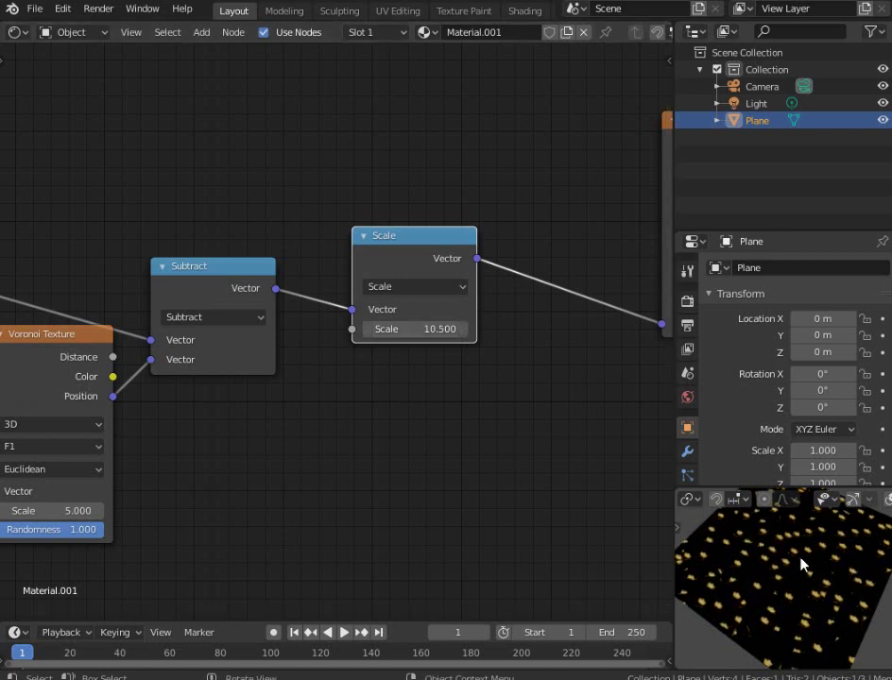
# Orbit and zoom the preview to inspect the scattered individual leaves
pyautogui.scroll(3, 800, 564)
pyautogui.moveTo(800, 565); pyautogui.dragTo(822, 649, button='middle')
pyautogui.scroll(-3, 384, 370)
pyautogui.scroll(2, 351, 364)
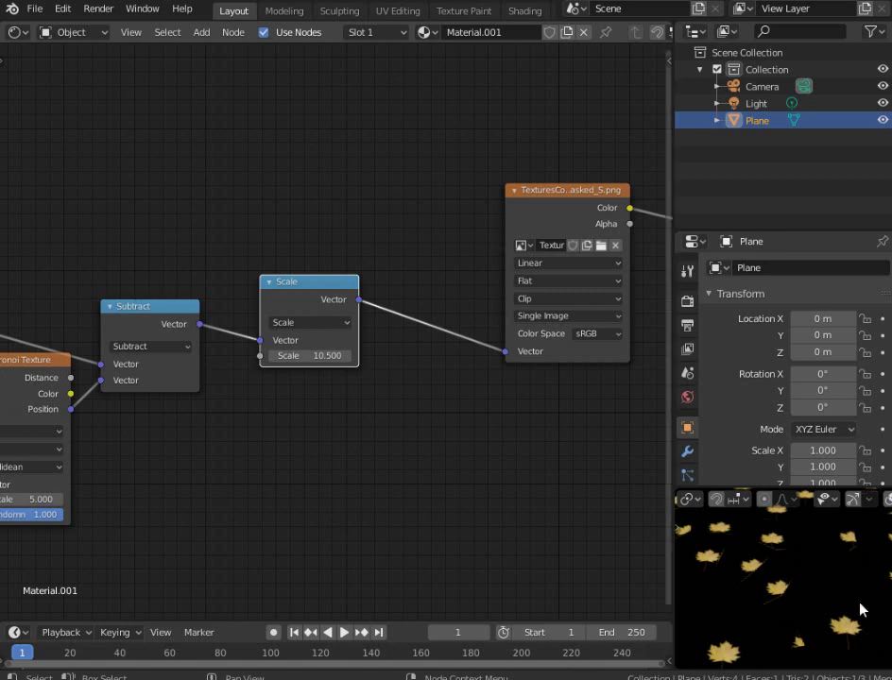
pyautogui.moveTo(770, 598); pyautogui.dragTo(802, 614, button='middle')
pyautogui.scroll(-5, 798, 595)
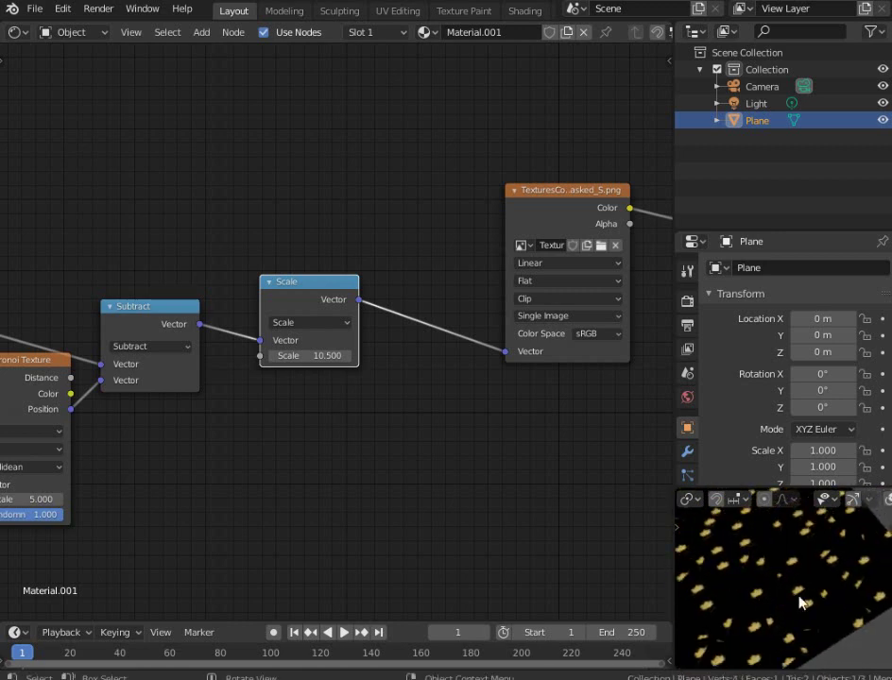
pyautogui.scroll(5, 801, 602)
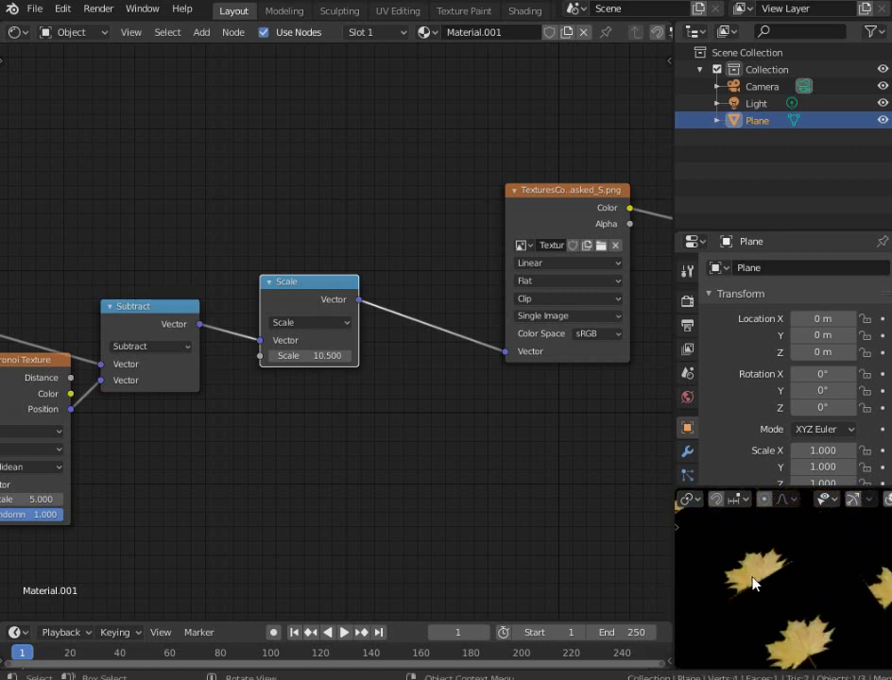
# Add a Mapping node between the Scale node and the leaf image texture
pyautogui.hotkey('shift', 'a')
pyautogui.moveTo(385, 293)
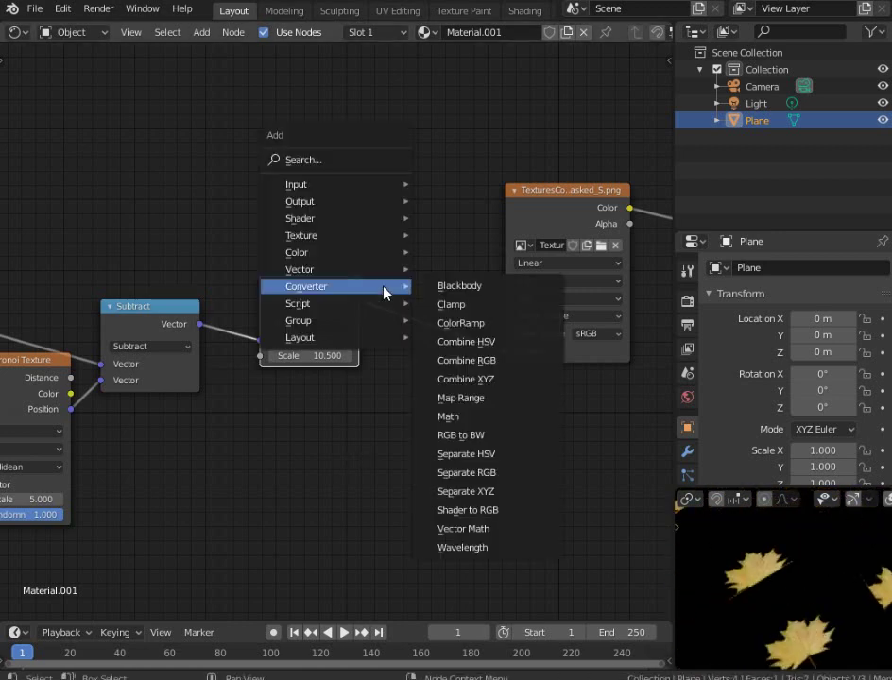
pyautogui.moveTo(381, 272)
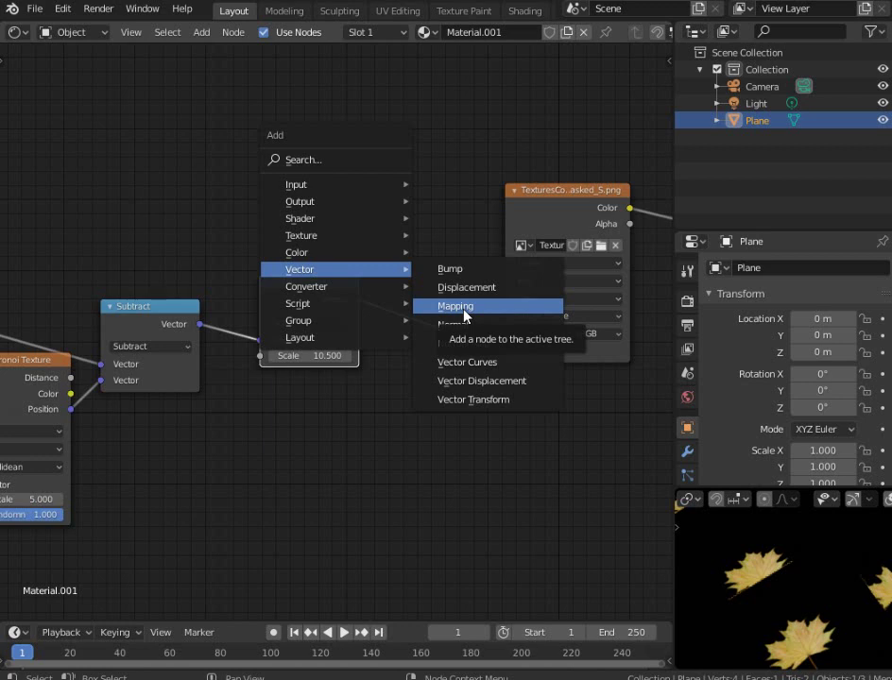
pyautogui.click(464, 313)
pyautogui.click(392, 252)
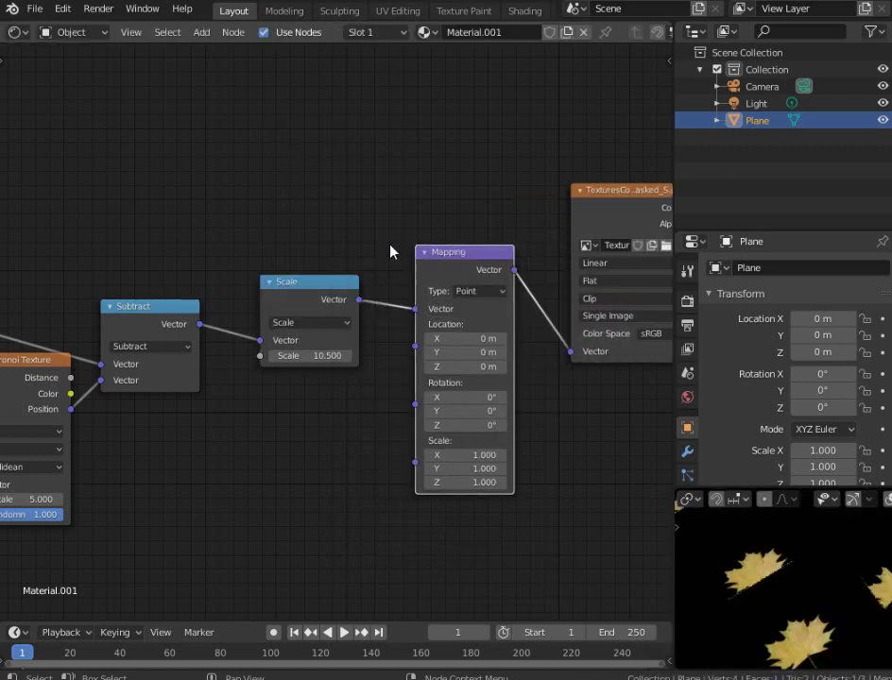
# Set Mapping Location X to 0.38 m, Y to 0.5 m and Rotation Z to 385°
pyautogui.scroll(2, 513, 418)
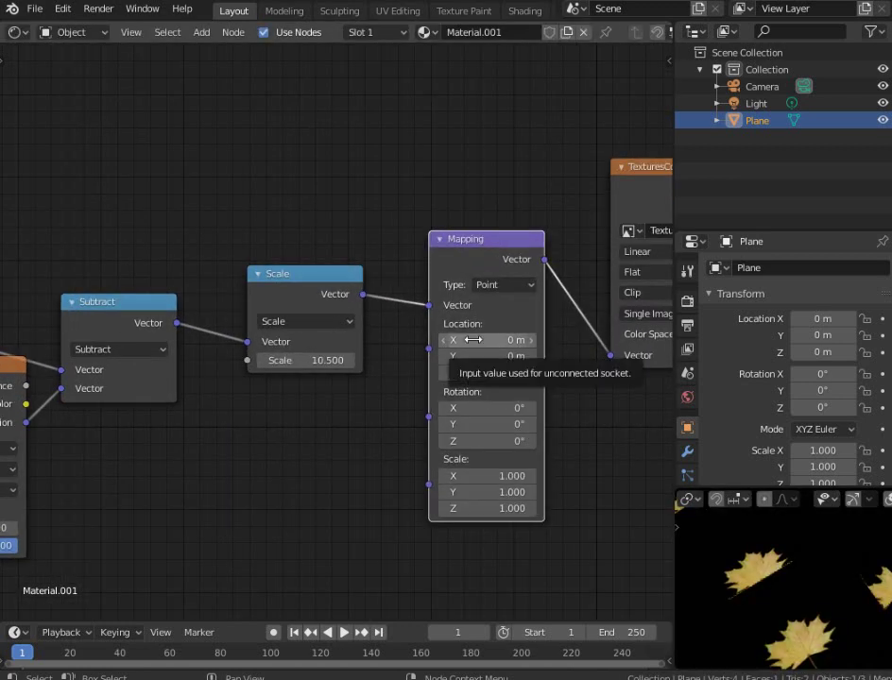
pyautogui.moveTo(473, 339); pyautogui.dragTo(529, 339)
pyautogui.moveTo(487, 441); pyautogui.dragTo(536, 441)
pyautogui.moveTo(475, 356); pyautogui.dragTo(512, 356)
pyautogui.moveTo(480, 441); pyautogui.dragTo(542, 441)
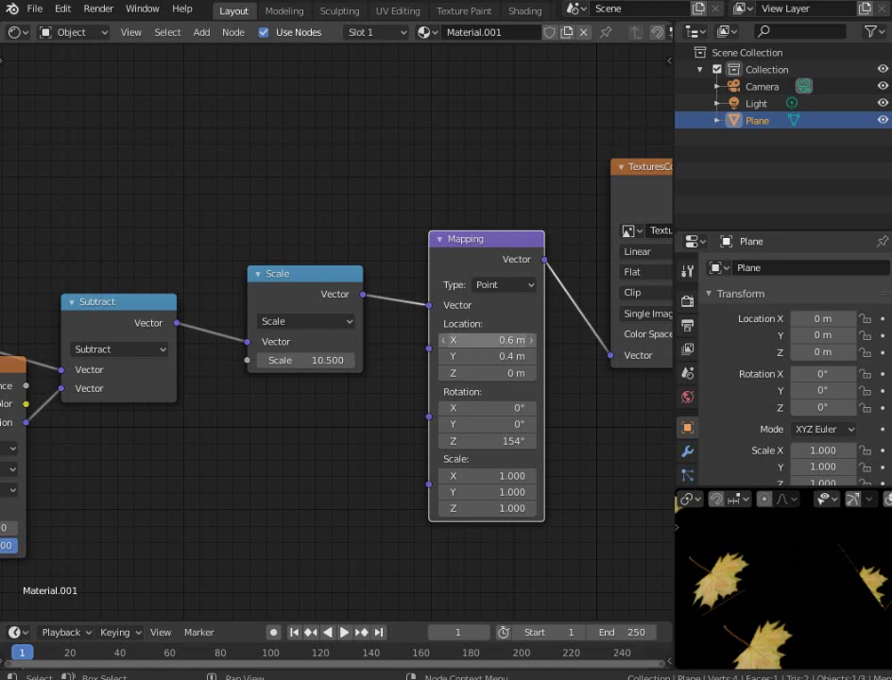
pyautogui.moveTo(506, 340)
pyautogui.mouseDown()
pyautogui.moveTo(444, 340)
pyautogui.moveTo(488, 340)
pyautogui.moveTo(520, 356)
pyautogui.mouseUp()
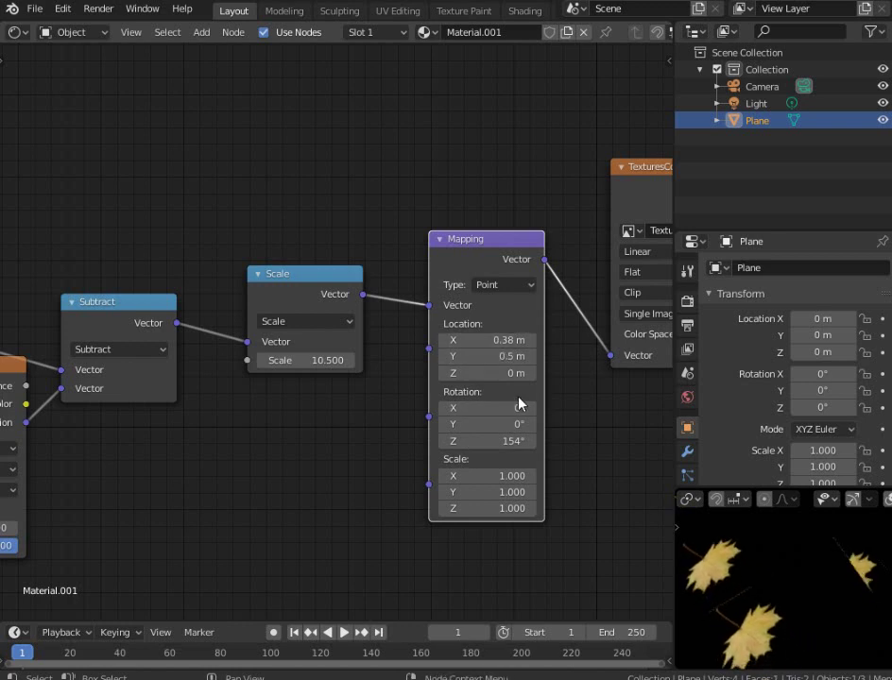
pyautogui.moveTo(487, 441); pyautogui.dragTo(597, 441)
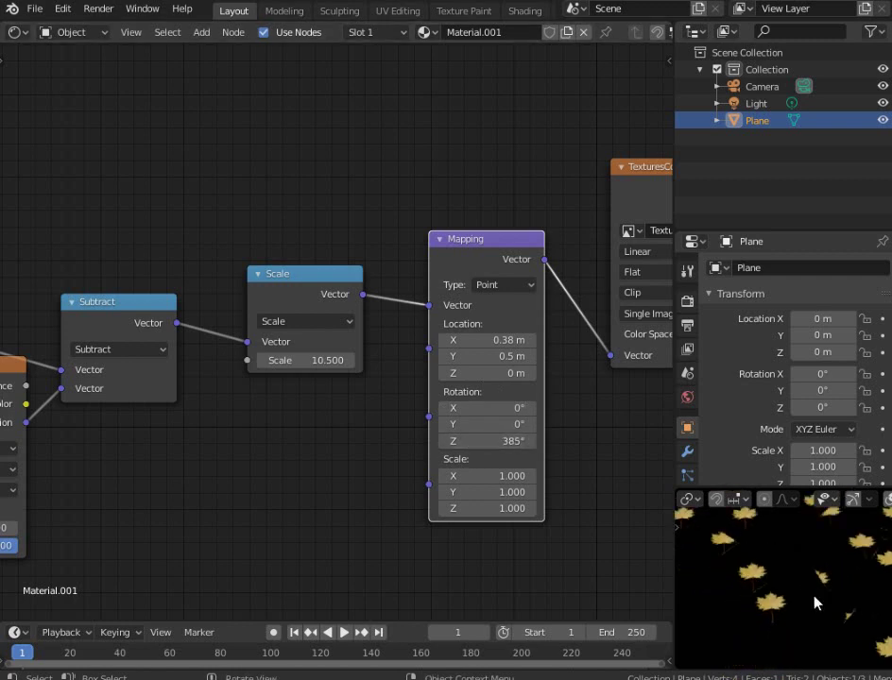
# Pull the preview back to the whole plane and pan to the Texture Coordinate and Voronoi nodes
pyautogui.moveTo(860, 582); pyautogui.dragTo(767, 587, button='middle')
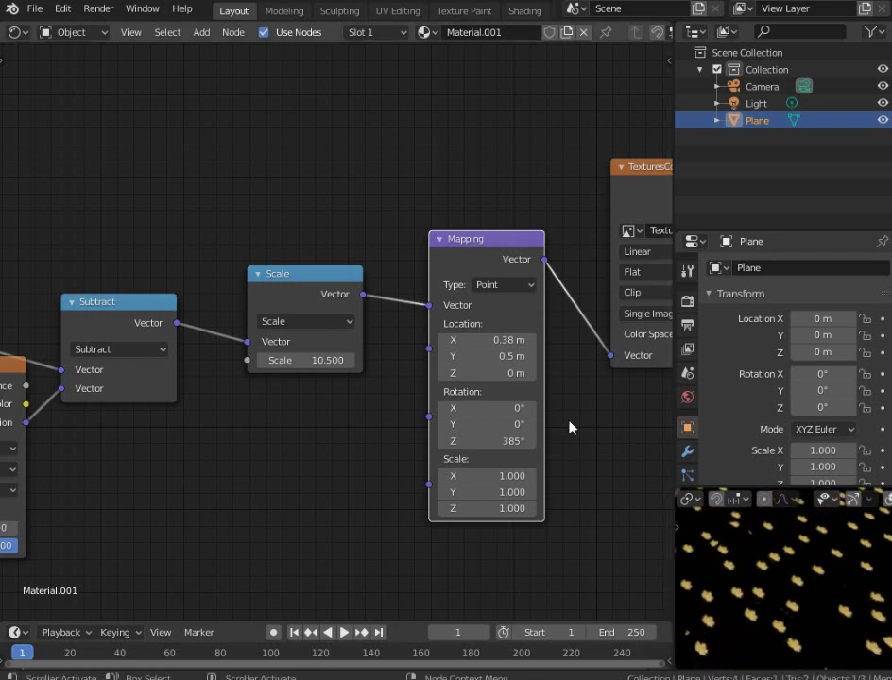
pyautogui.scroll(-3, 569, 427)
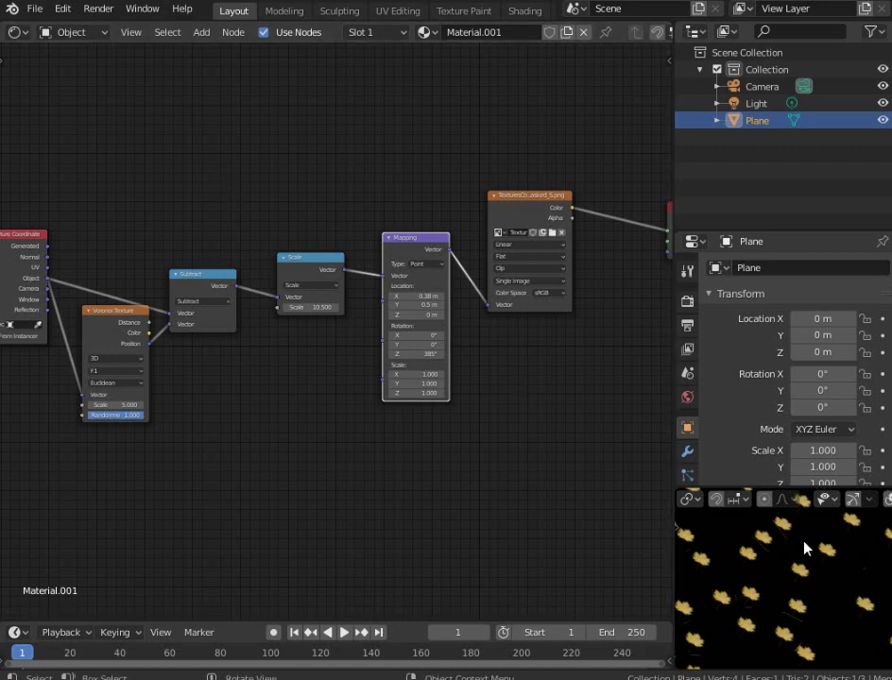
pyautogui.moveTo(243, 390); pyautogui.dragTo(425, 333, button='middle')
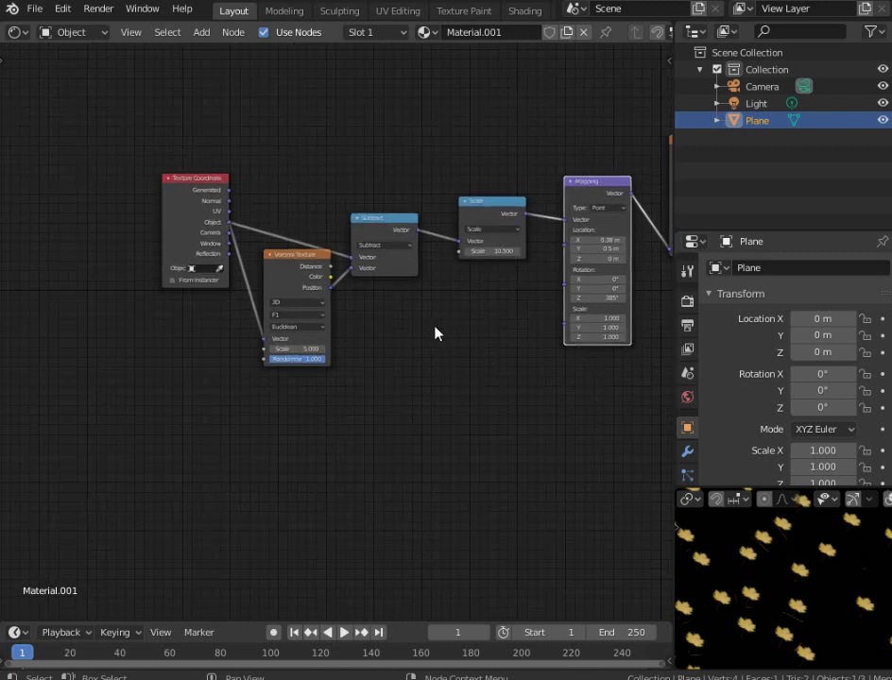
pyautogui.scroll(5, 793, 605)
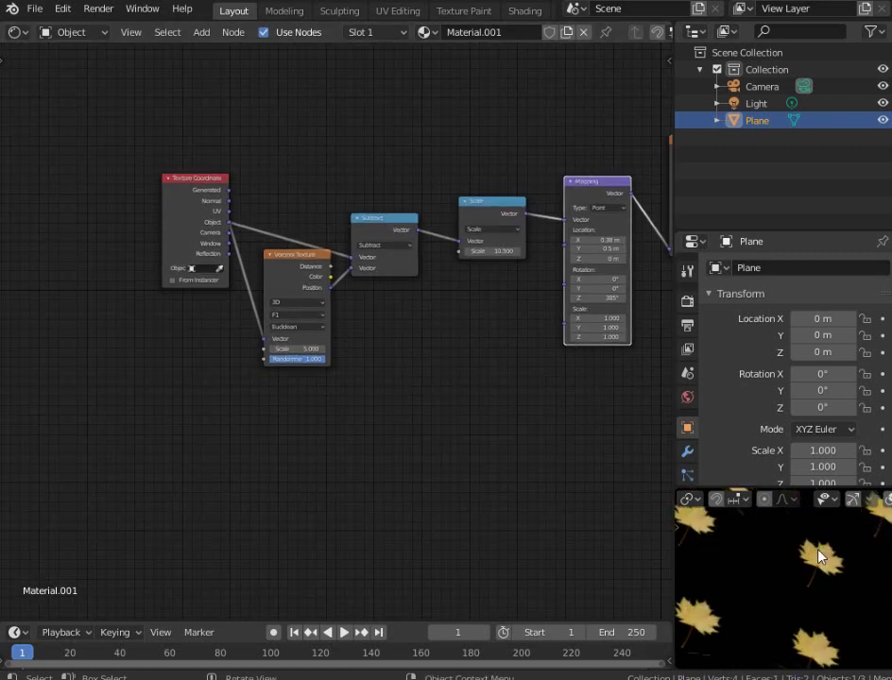
pyautogui.scroll(3, 367, 339)
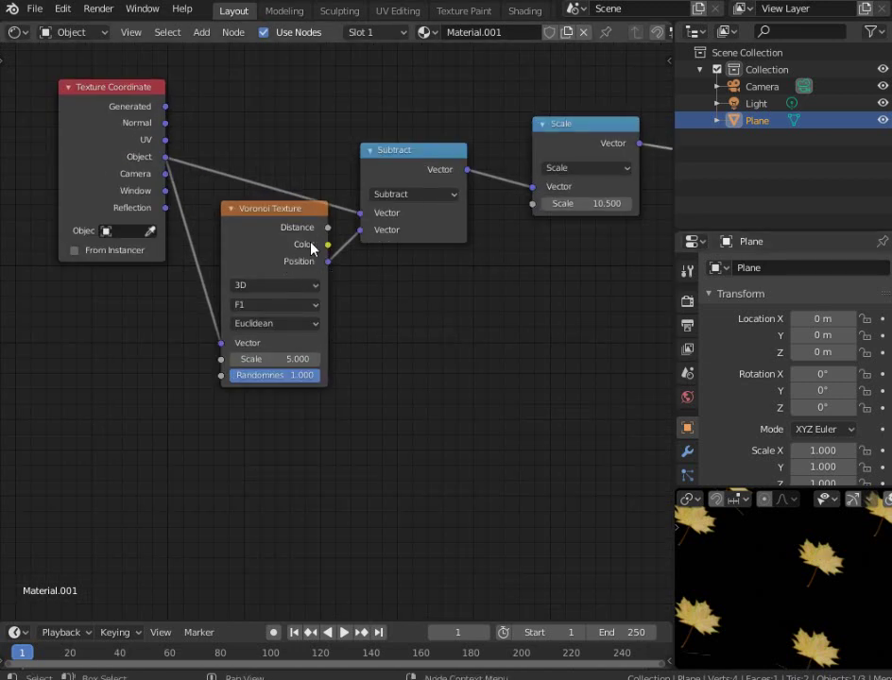
# Add a Separate HSV node below Subtract and feed it the Voronoi cell Color
pyautogui.moveTo(328, 244)
pyautogui.mouseDown()
pyautogui.moveTo(419, 274)
pyautogui.moveTo(313, 238)
pyautogui.moveTo(325, 242)
pyautogui.moveTo(319, 247)
pyautogui.mouseUp()
pyautogui.hotkey('shift', 'a')
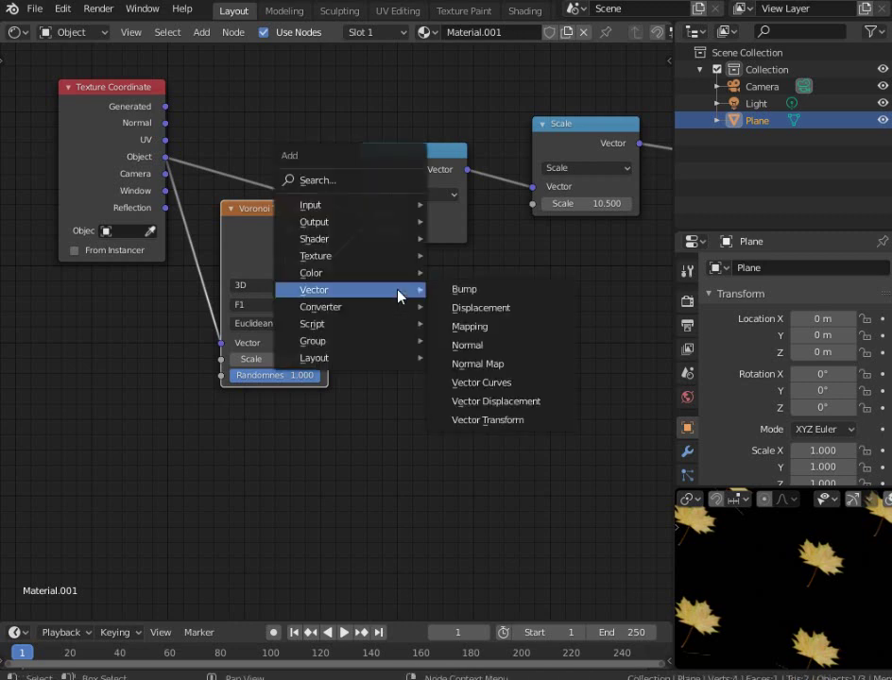
pyautogui.moveTo(392, 307)
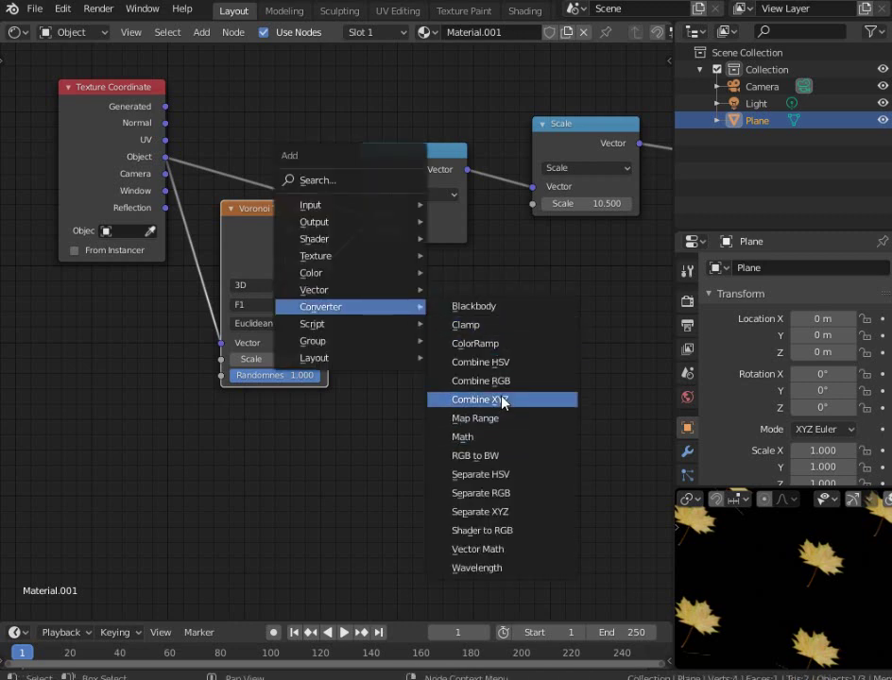
pyautogui.click(472, 362)
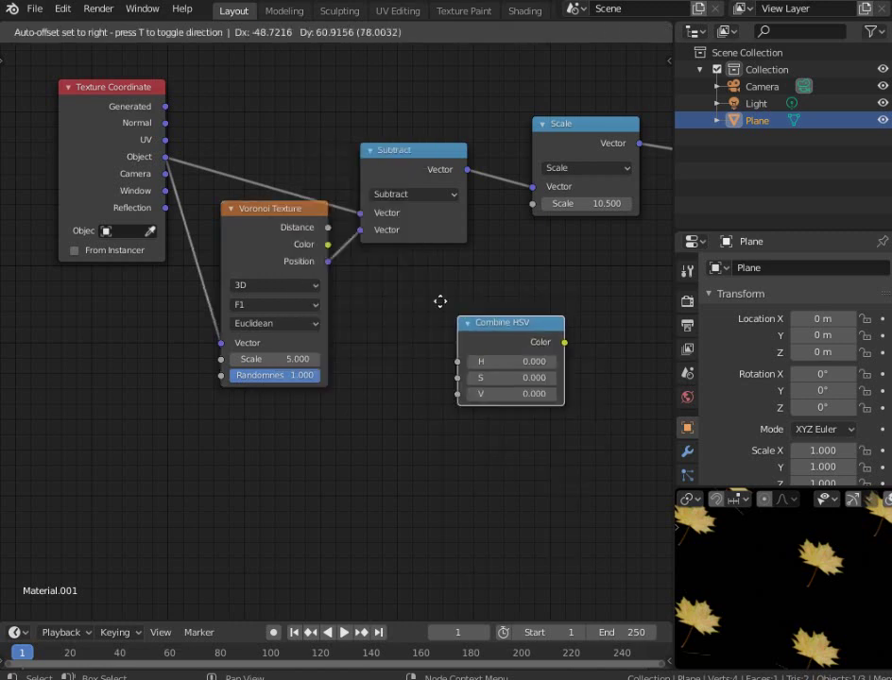
pyautogui.press('Escape')
pyautogui.hotkey('shift', 'a')
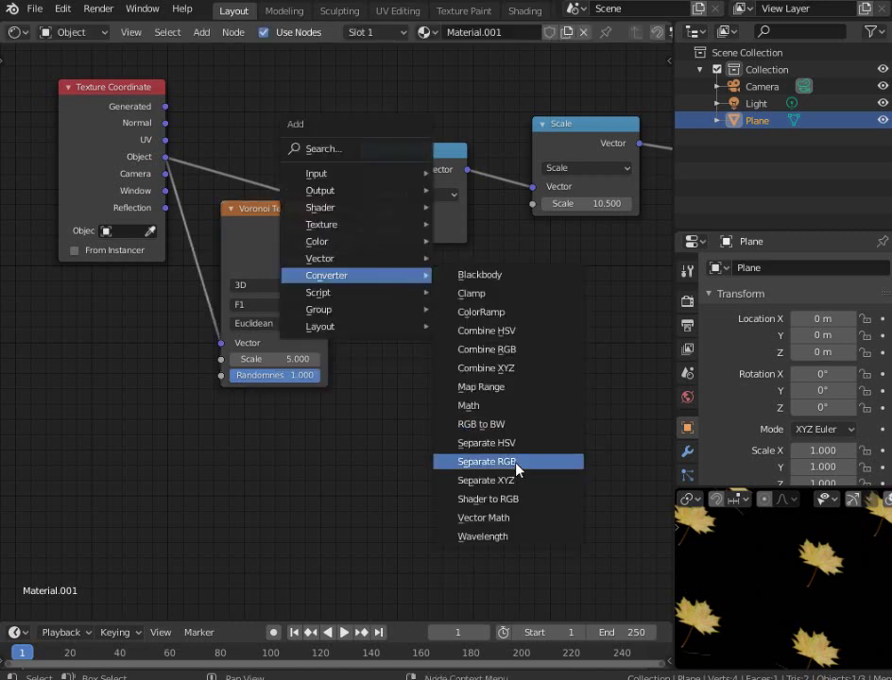
pyautogui.click(486, 443)
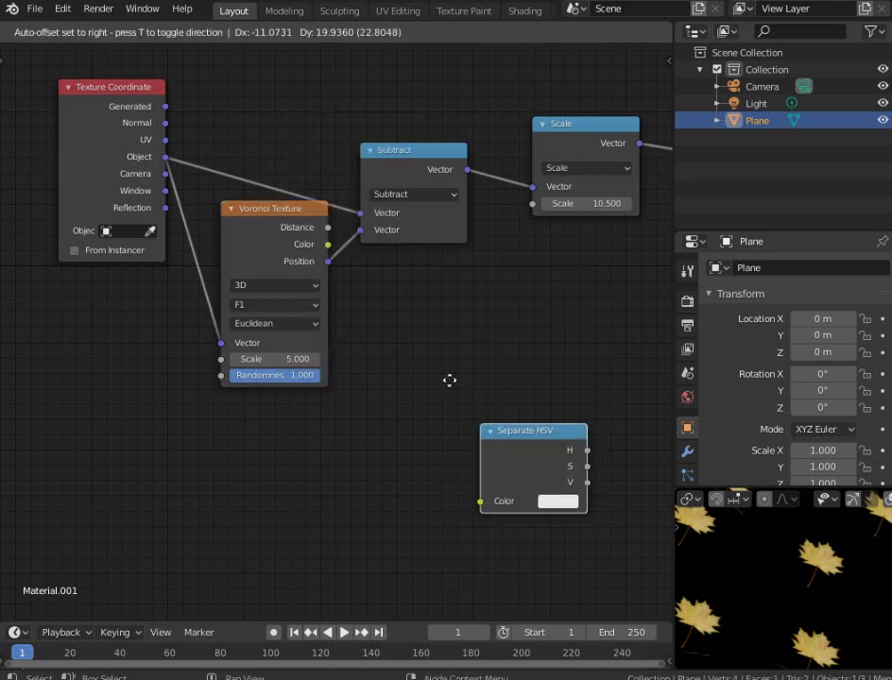
pyautogui.click(382, 271)
pyautogui.moveTo(327, 245); pyautogui.dragTo(384, 343)
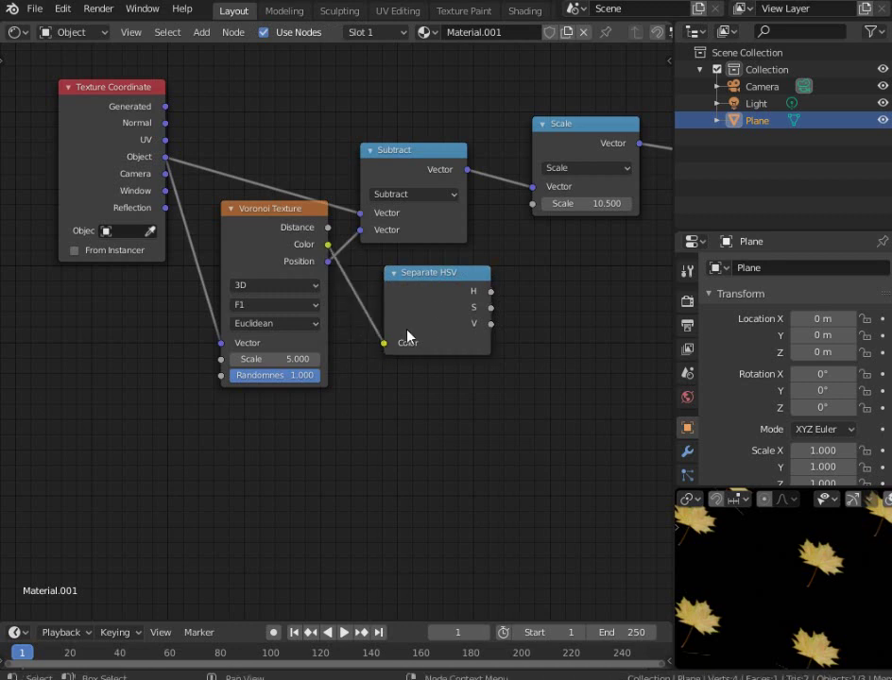
# Move Separate HSV beside the Subtract node and reframe the node view
pyautogui.moveTo(490, 292)
pyautogui.mouseDown()
pyautogui.moveTo(528, 302)
pyautogui.moveTo(494, 299)
pyautogui.mouseUp()
pyautogui.moveTo(494, 298); pyautogui.dragTo(261, 336, button='middle')
pyautogui.scroll(2, 261, 337)
pyautogui.moveTo(155, 338); pyautogui.dragTo(104, 334)
pyautogui.moveTo(306, 323); pyautogui.dragTo(358, 304, button='middle')
pyautogui.hotkey('shift', 'a')
pyautogui.moveTo(372, 298)
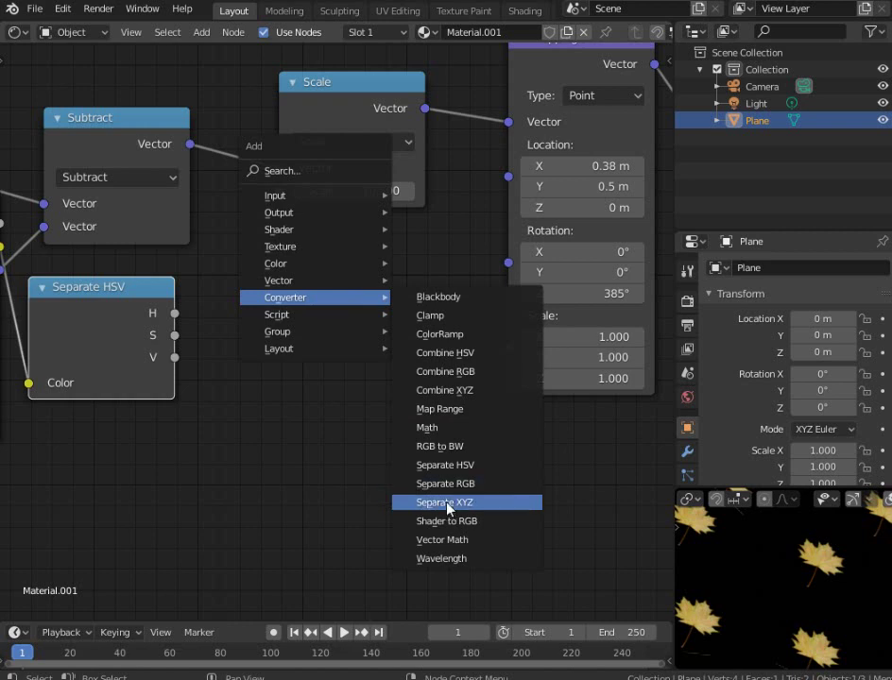
# Add a Combine XYZ node feeding the Mapping node's Rotation input
pyautogui.click(454, 389)
pyautogui.click(328, 299)
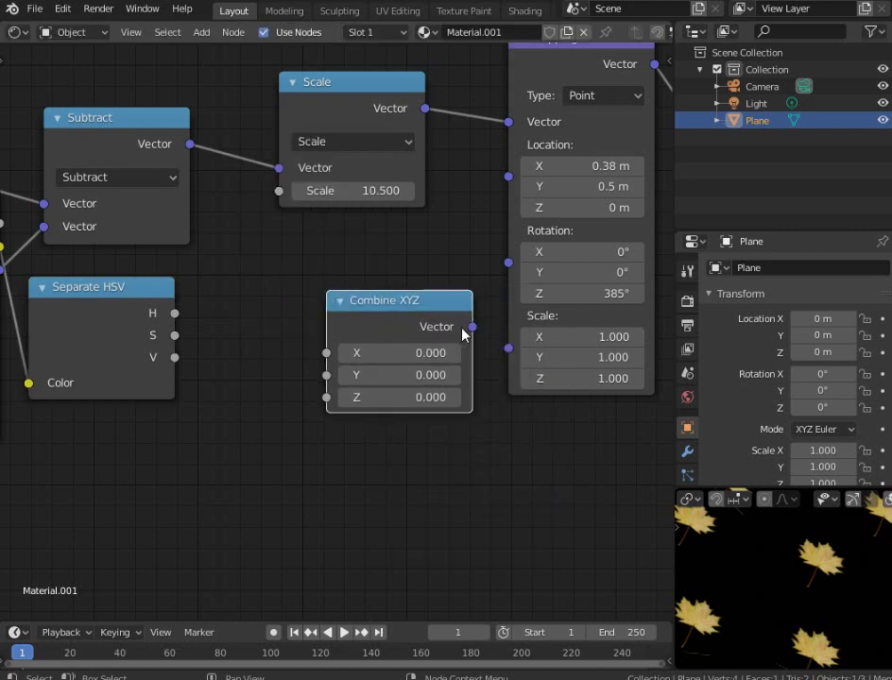
pyautogui.moveTo(472, 327); pyautogui.dragTo(508, 358)
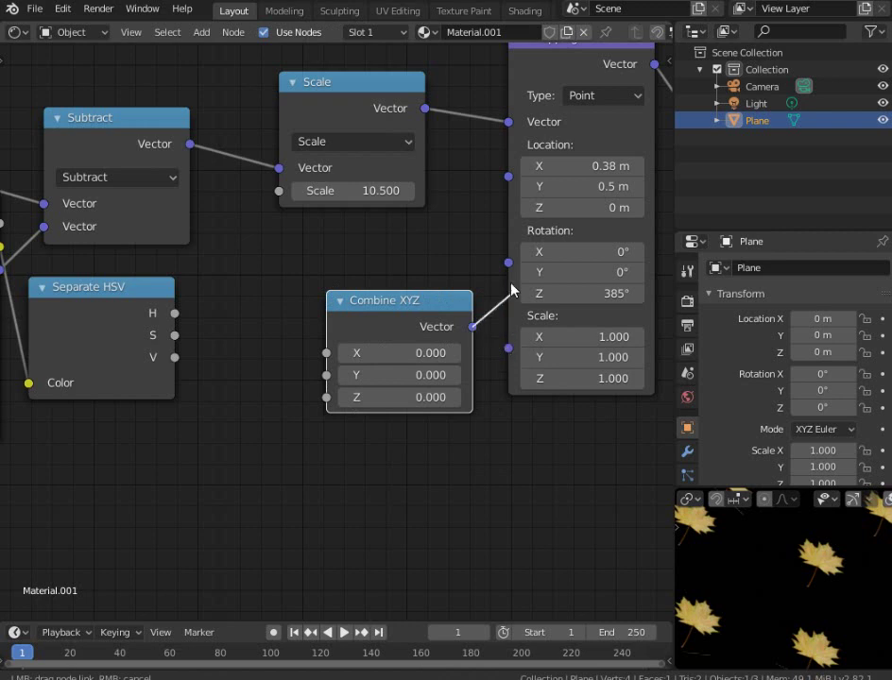
pyautogui.moveTo(477, 293); pyautogui.dragTo(484, 283)
pyautogui.moveTo(309, 328); pyautogui.dragTo(355, 313, button='middle')
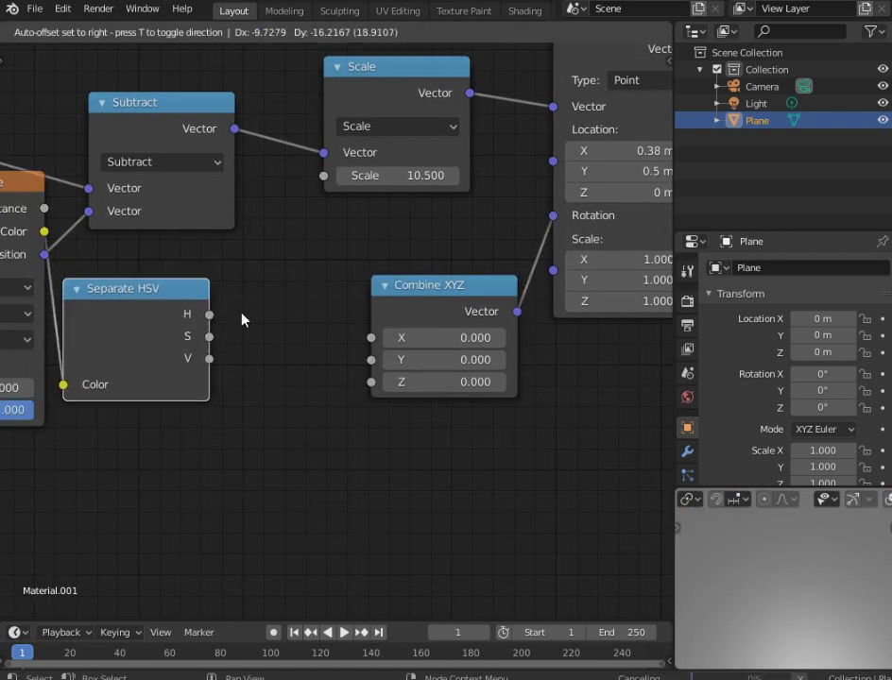
# Add a Math node left of Combine XYZ, shifting Voronoi and Separate HSV to make room
pyautogui.hotkey('shift', 'a')
pyautogui.moveTo(359, 307)
pyautogui.click(418, 440)
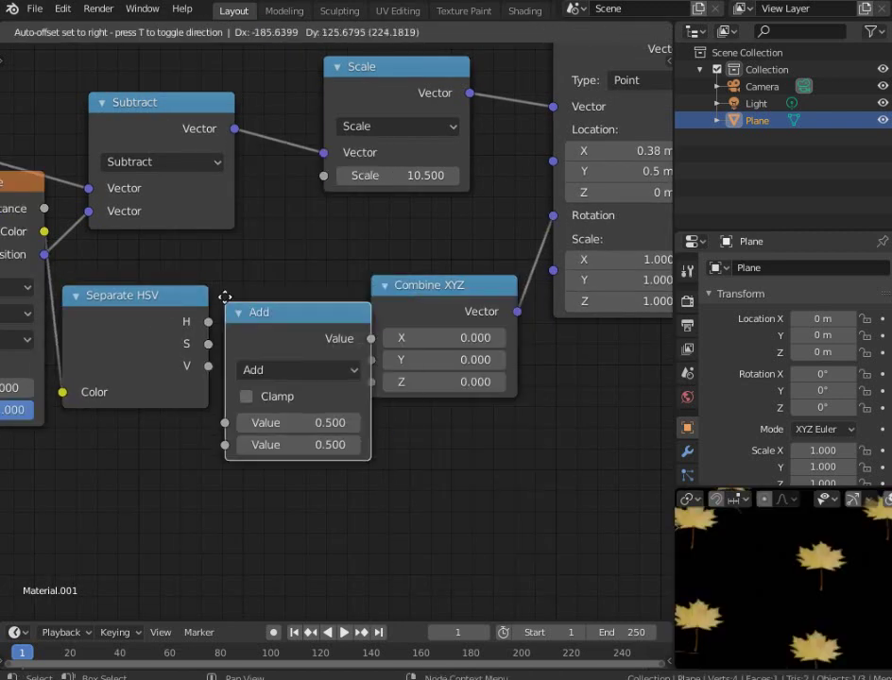
pyautogui.click(224, 293)
pyautogui.moveTo(227, 412); pyautogui.dragTo(279, 391)
pyautogui.scroll(-2, 279, 392)
pyautogui.moveTo(170, 221); pyautogui.dragTo(130, 215)
pyautogui.moveTo(272, 276); pyautogui.dragTo(236, 252)
pyautogui.moveTo(327, 272); pyautogui.dragTo(375, 360)
pyautogui.click(430, 320)
pyautogui.click(408, 373)
pyautogui.moveTo(387, 280); pyautogui.dragTo(348, 254)
pyautogui.click(389, 352)
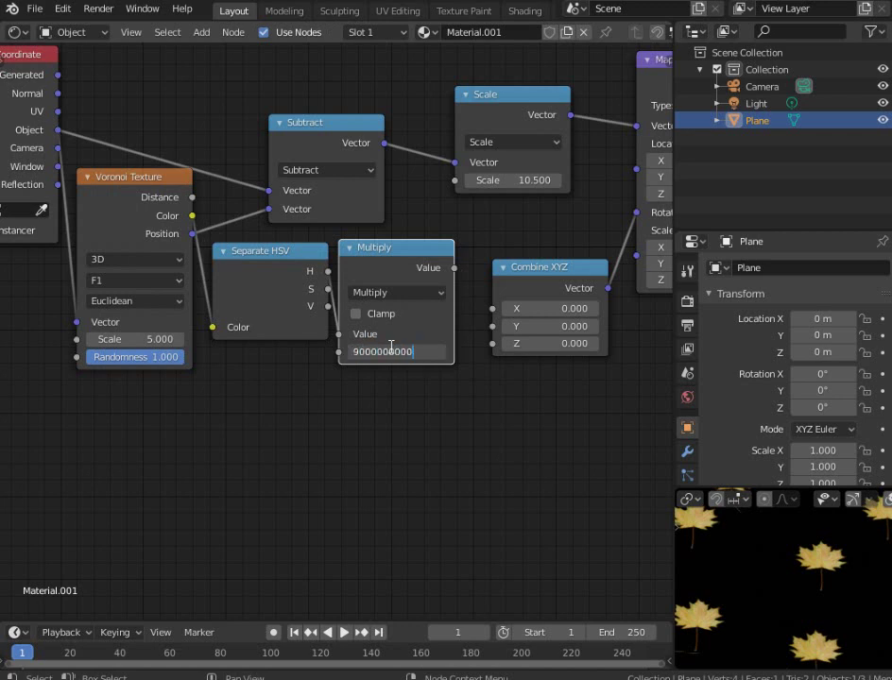
pyautogui.write('9000000000')
pyautogui.press('Return')
# Link the multiplied hue into Combine XYZ's Z input
pyautogui.moveTo(408, 336); pyautogui.dragTo(392, 312, button='middle')
pyautogui.scroll(1, 392, 313)
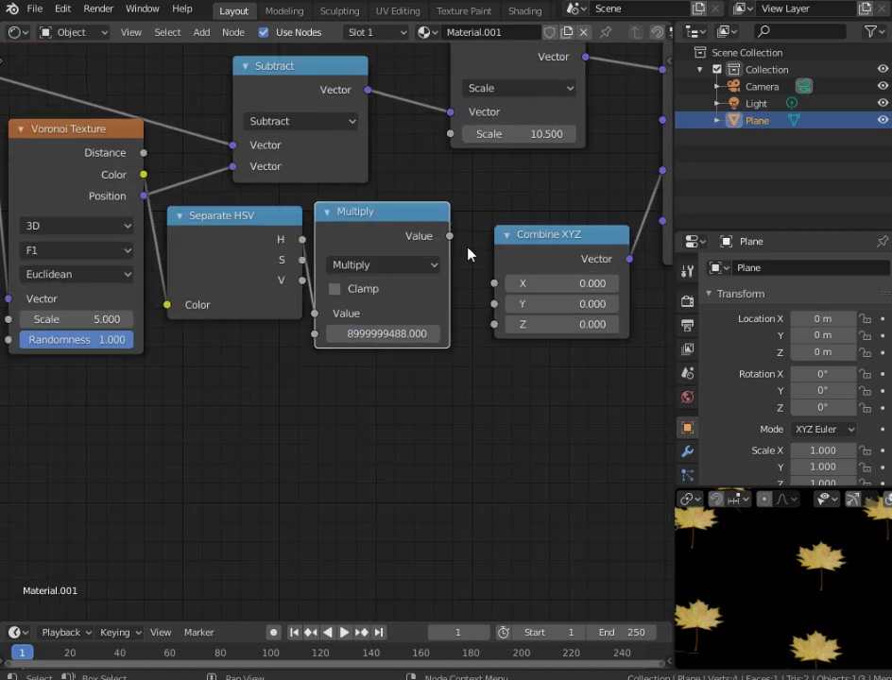
pyautogui.moveTo(450, 236); pyautogui.dragTo(494, 327)
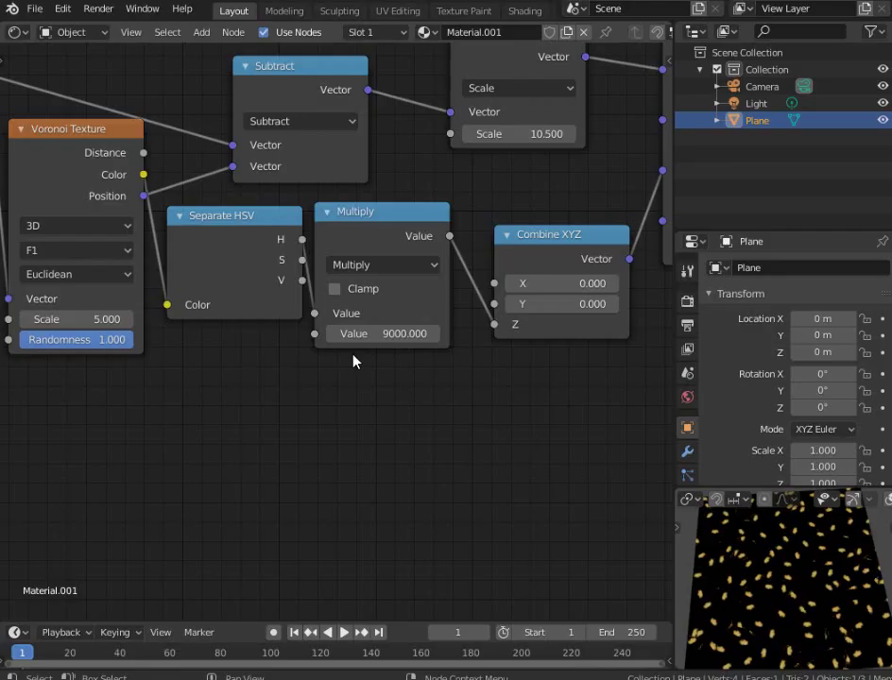
pyautogui.scroll(2, 378, 331)
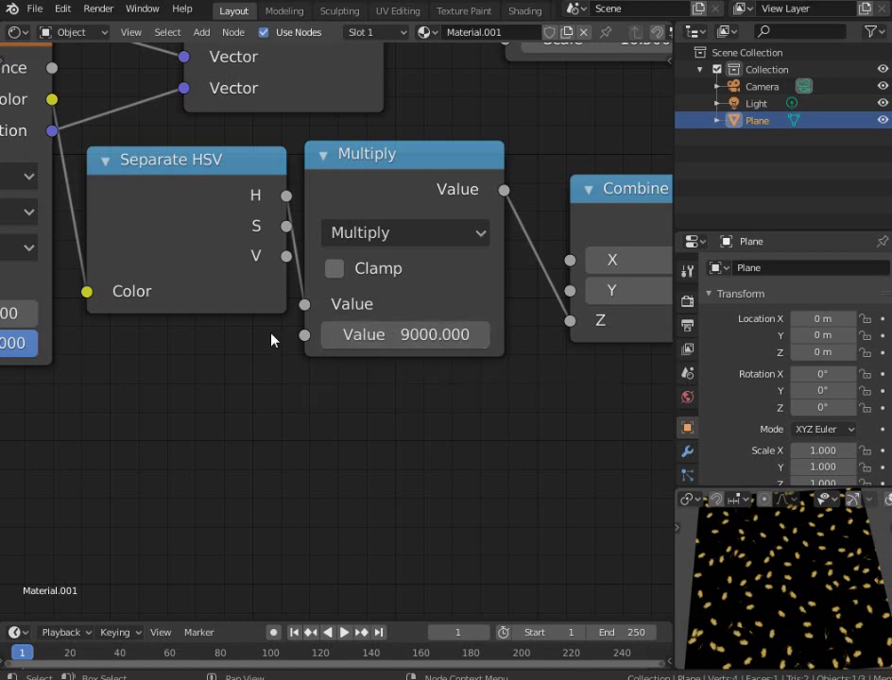
# Zoom the enlarged preview to inspect the randomly rotated yellow leaves, then restore the node layout
pyautogui.scroll(3, 792, 601)
pyautogui.scroll(-2, 783, 595)
pyautogui.scroll(3, 786, 581)
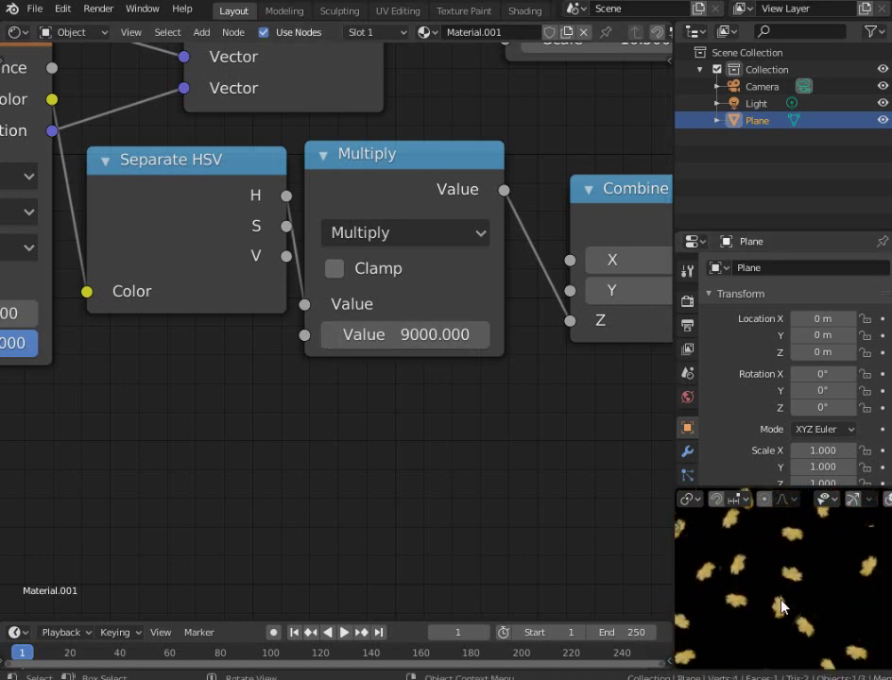
pyautogui.scroll(-2, 781, 590)
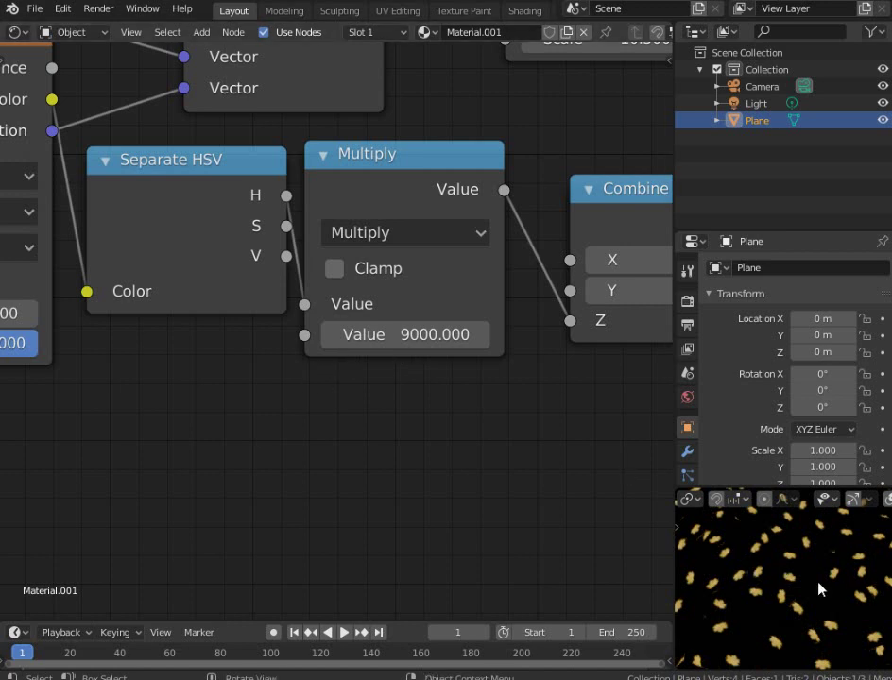
pyautogui.scroll(3, 818, 589)
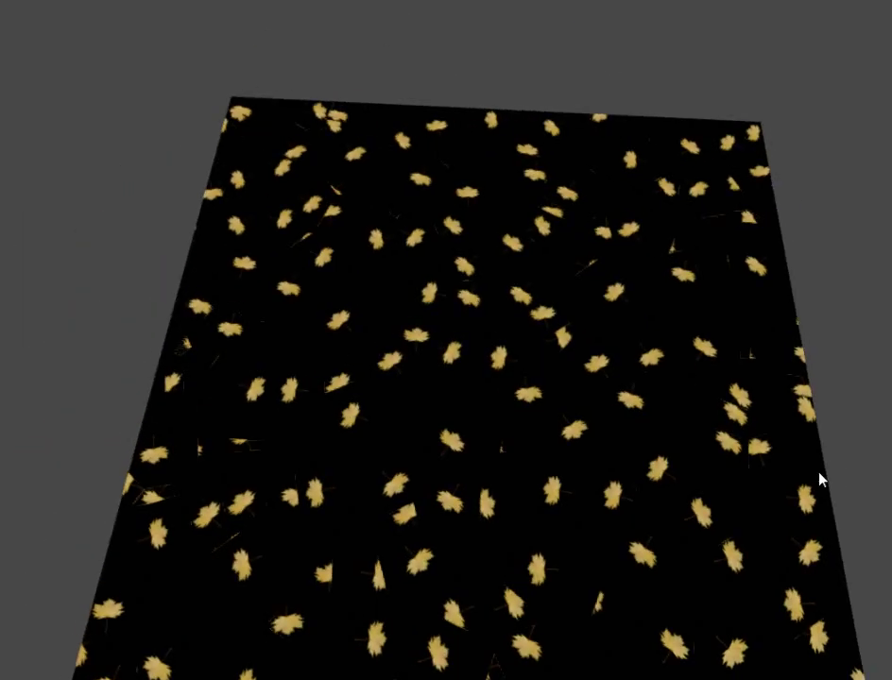
pyautogui.scroll(-1, 626, 453)
pyautogui.hotkey('ctrl', 'alt', 'space')
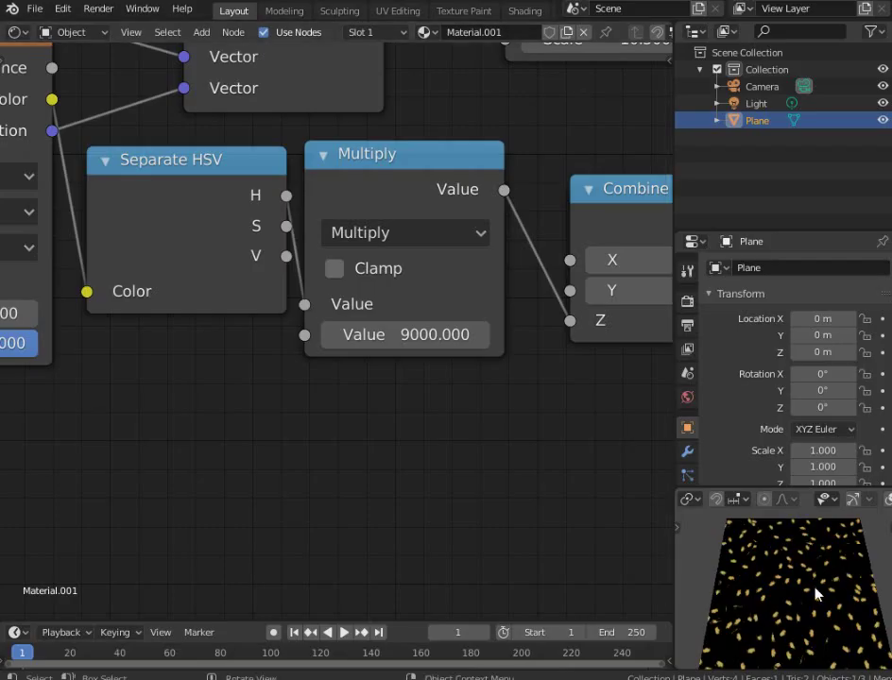
# Insert a Hue/Saturation node after the leaf Image Texture
pyautogui.scroll(2, 815, 592)
pyautogui.keyDown('ctrl'); pyautogui.moveTo(378, 321); pyautogui.dragTo(456, 331, button='middle'); pyautogui.keyUp('ctrl')
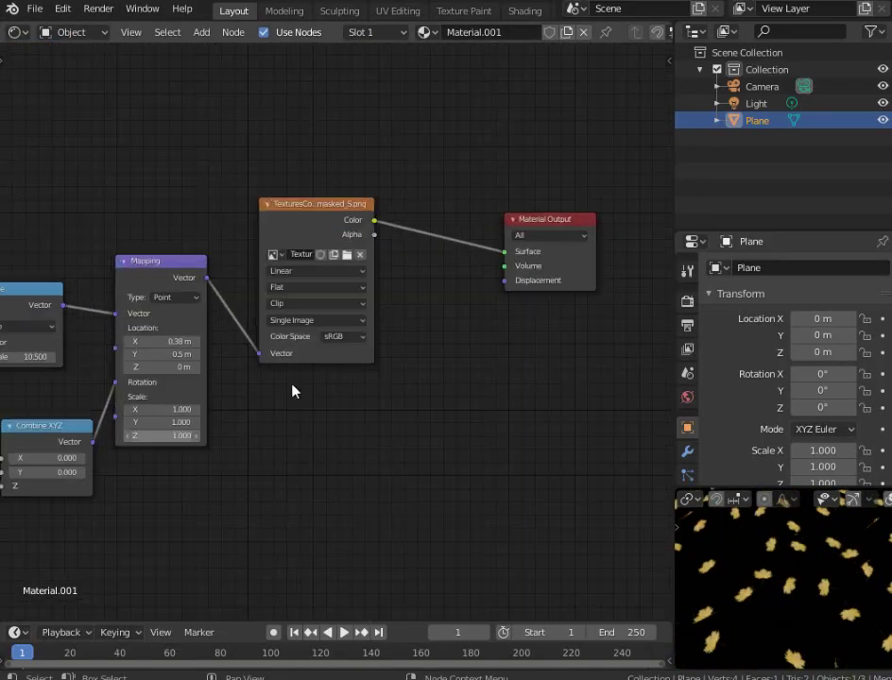
pyautogui.moveTo(303, 367); pyautogui.dragTo(398, 367, button='middle')
pyautogui.moveTo(396, 247); pyautogui.dragTo(379, 228)
pyautogui.hotkey('shift', 'a')
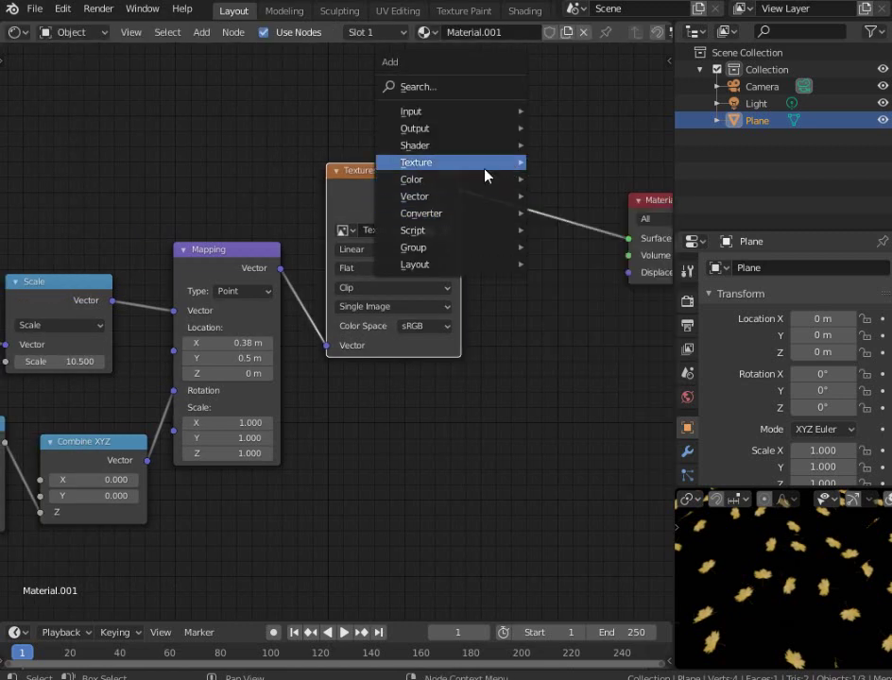
pyautogui.moveTo(483, 182)
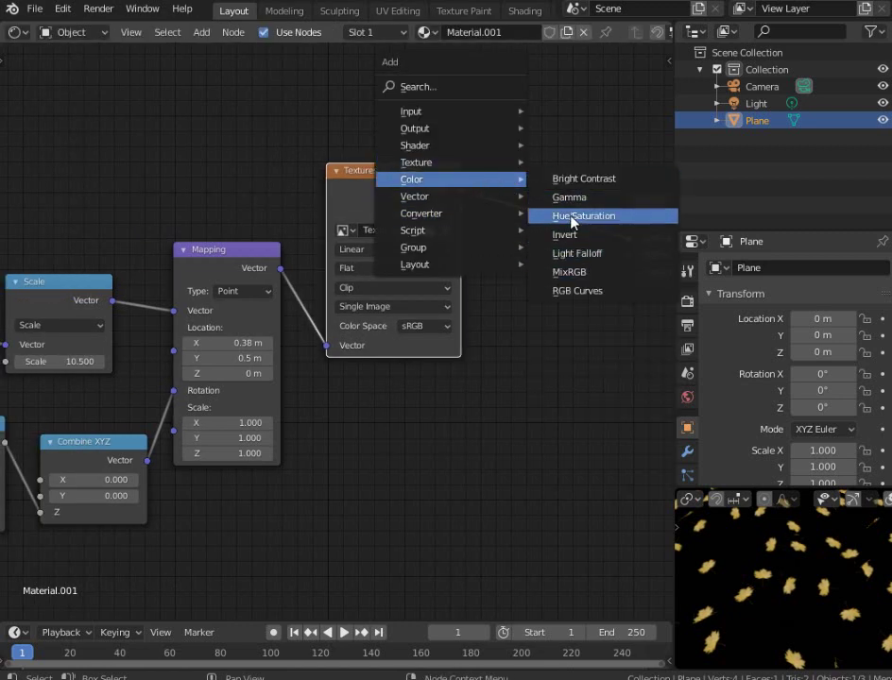
pyautogui.click(537, 201)
# Link Separate HSV's H output to the Hue input and check the coloured leaves in the preview
pyautogui.scroll(-2, 165, 384)
pyautogui.scroll(1, 242, 347)
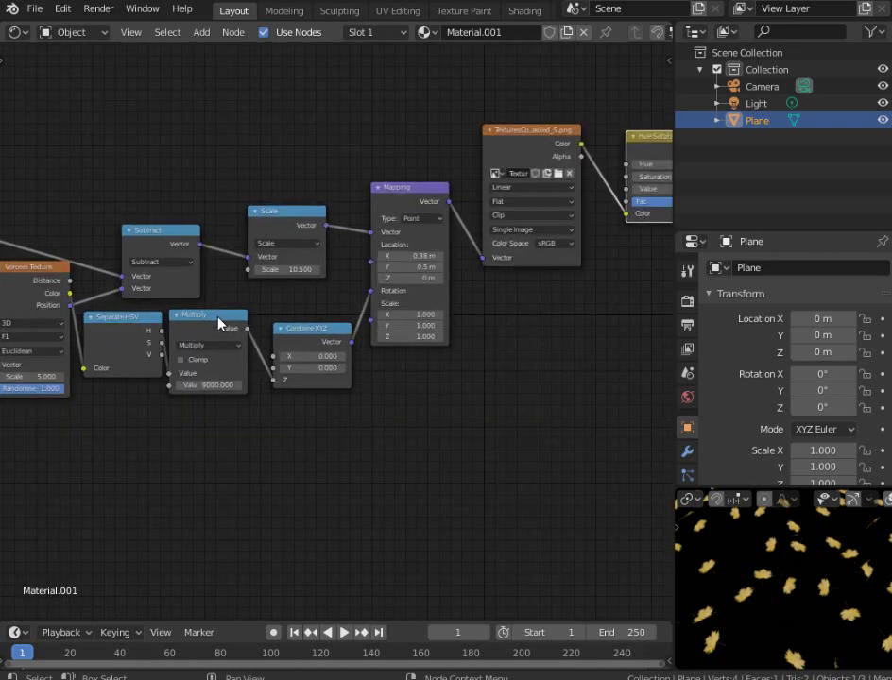
pyautogui.moveTo(161, 335); pyautogui.dragTo(139, 349, button='middle')
pyautogui.moveTo(140, 345); pyautogui.dragTo(216, 322)
pyautogui.moveTo(271, 308); pyautogui.dragTo(602, 179)
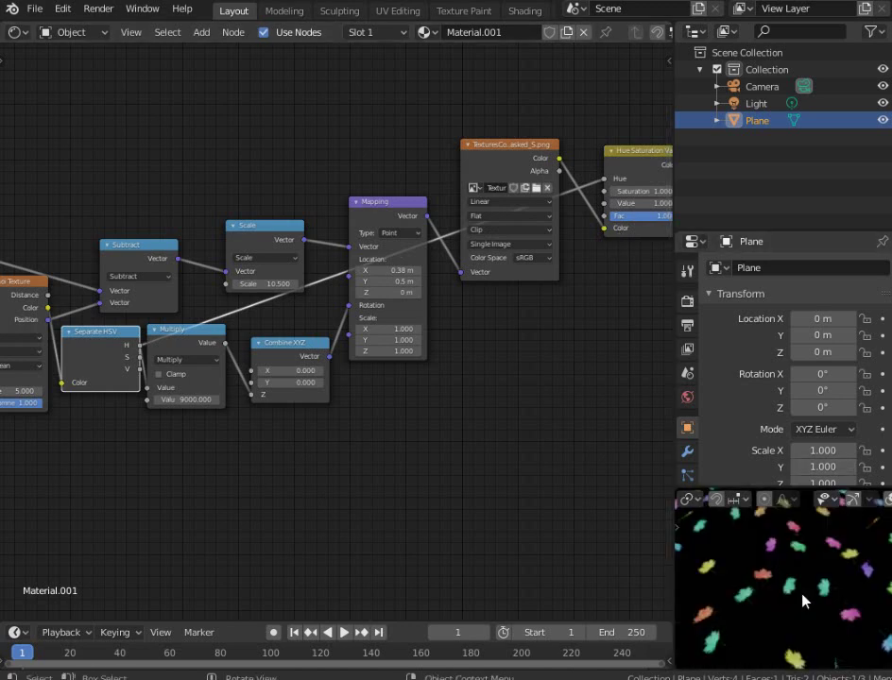
pyautogui.scroll(-4, 804, 593)
pyautogui.moveTo(825, 591); pyautogui.dragTo(786, 597, button='middle')
pyautogui.scroll(5, 786, 597)
pyautogui.scroll(3, 786, 596)
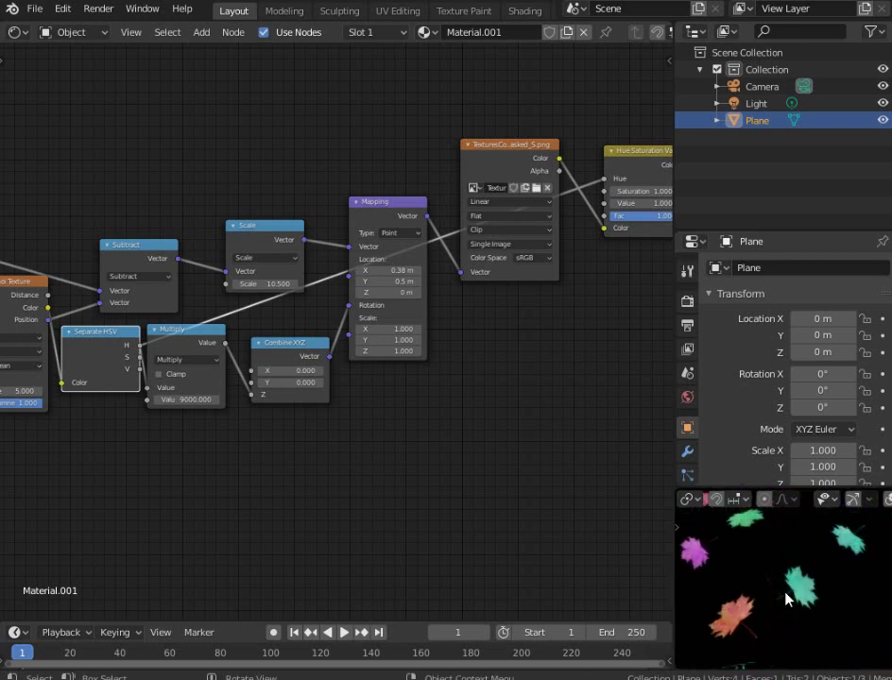
# Remove the Hue link so the leaves turn yellow again
pyautogui.moveTo(558, 312); pyautogui.dragTo(408, 319, button='middle')
pyautogui.moveTo(331, 332); pyautogui.dragTo(278, 244)
pyautogui.moveTo(257, 225); pyautogui.dragTo(371, 228, button='middle')
pyautogui.hotkey('shift', 'a')
# Add a 0.5 Value node above the tree and place a duplicate below it
pyautogui.moveTo(274, 166)
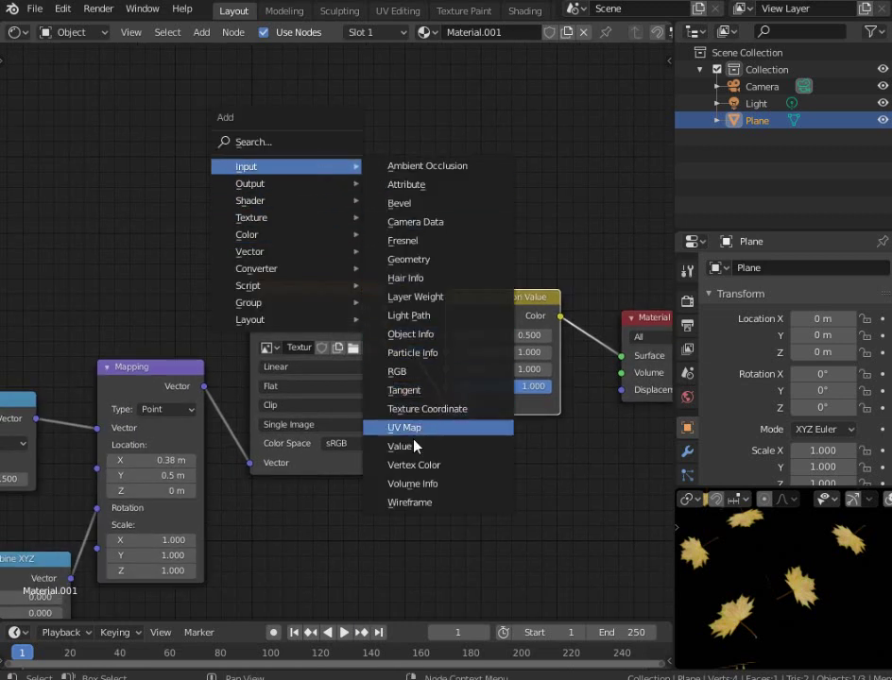
pyautogui.click(410, 449)
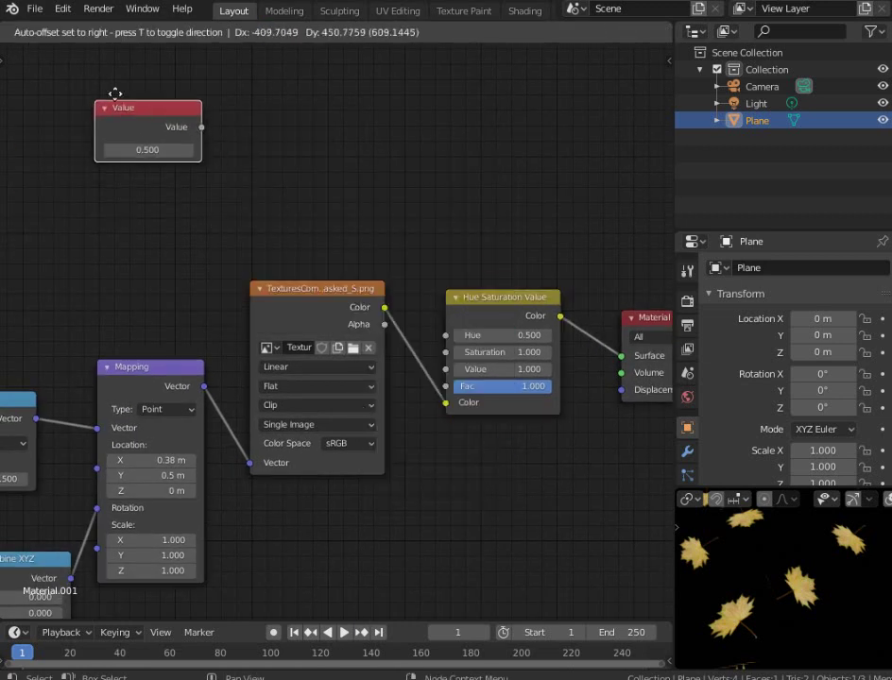
pyautogui.click(185, 81)
pyautogui.scroll(2, 312, 118)
pyautogui.moveTo(378, 143); pyautogui.dragTo(464, 194, button='middle')
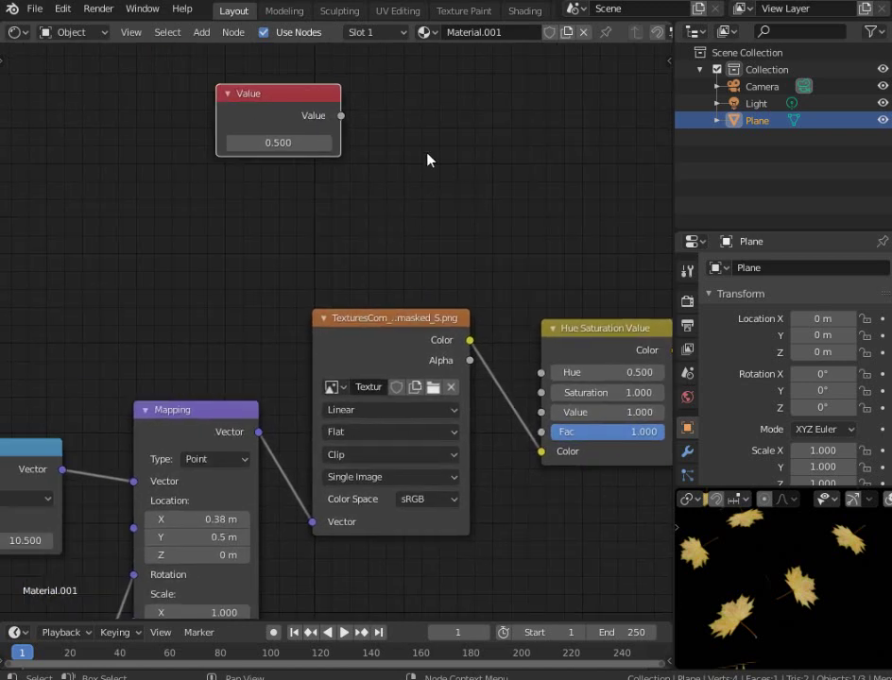
pyautogui.moveTo(428, 159); pyautogui.dragTo(436, 137, button='middle')
pyautogui.hotkey('shift', 'a')
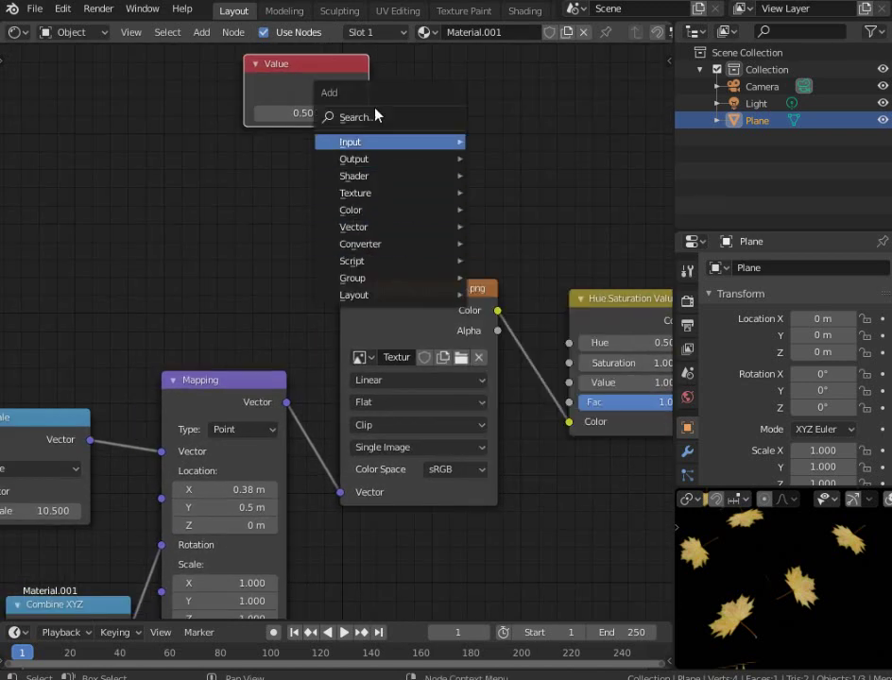
pyautogui.press('Escape')
pyautogui.hotkey('shift', 'd')
pyautogui.click(295, 157)
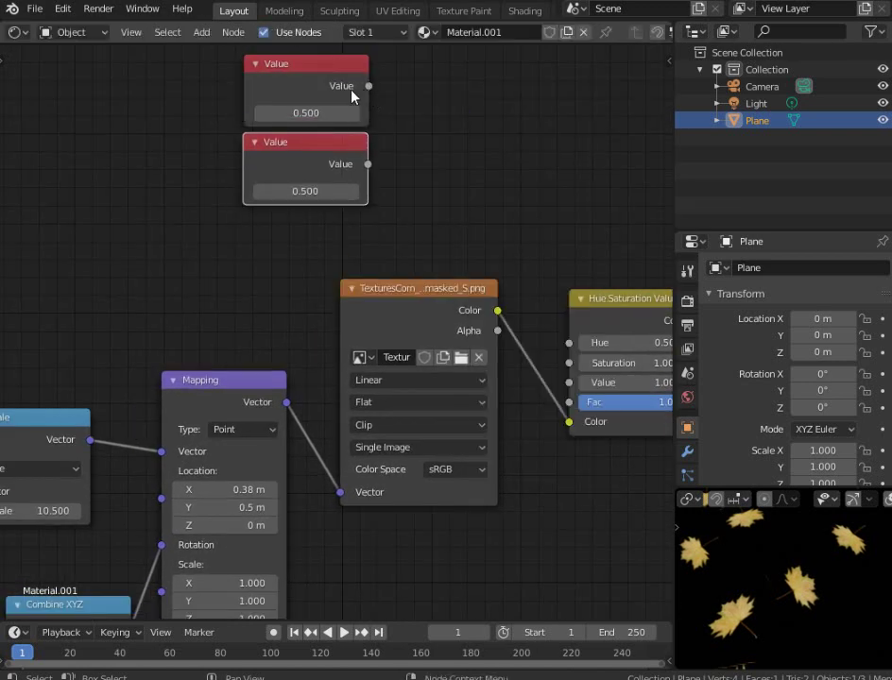
# Add a Math Add node fed by the upper Value and connect its result to Hue
pyautogui.hotkey('shift', 'a')
pyautogui.moveTo(409, 199)
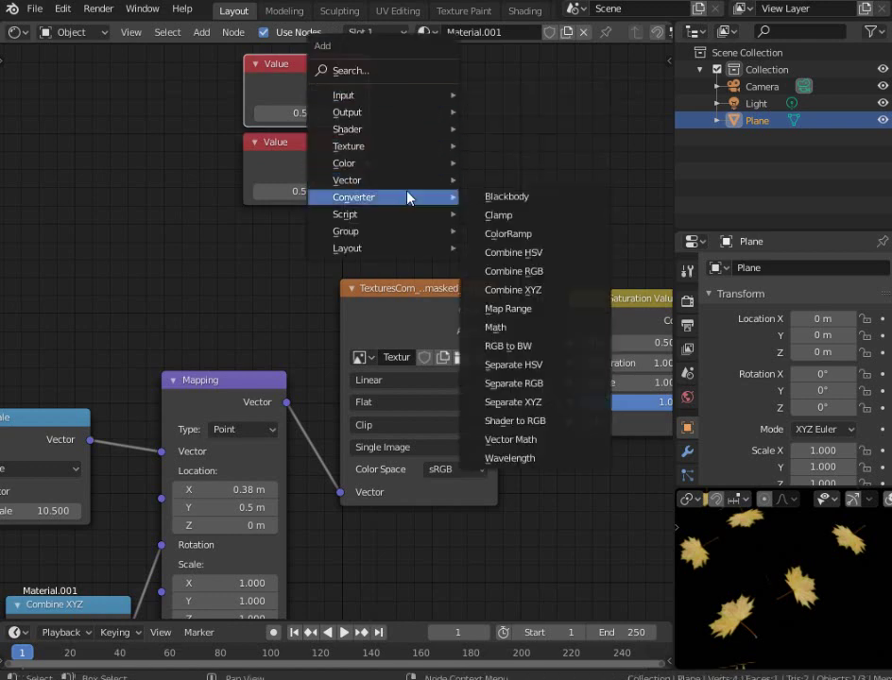
pyautogui.click(501, 328)
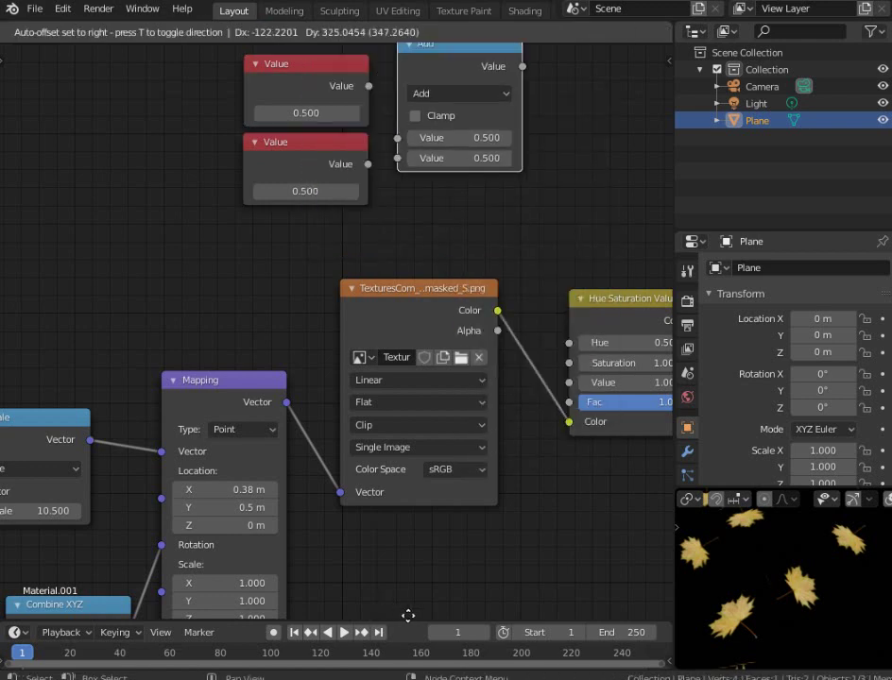
pyautogui.click(459, 50)
pyautogui.moveTo(368, 86); pyautogui.dragTo(457, 159)
pyautogui.moveTo(354, 173); pyautogui.dragTo(236, 196)
pyautogui.moveTo(481, 87); pyautogui.dragTo(422, 91)
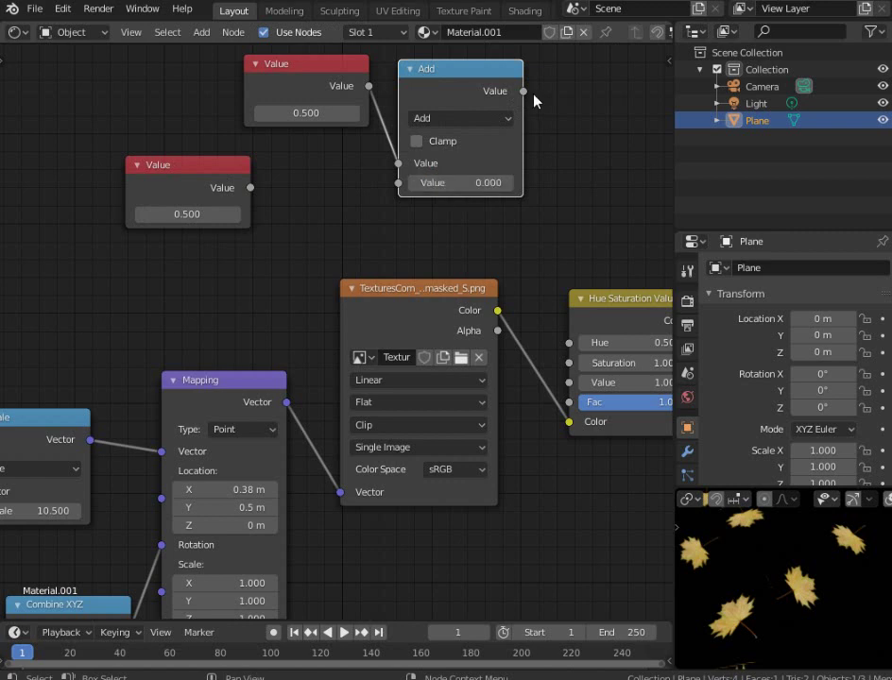
pyautogui.moveTo(525, 92); pyautogui.dragTo(555, 247)
pyautogui.moveTo(570, 348); pyautogui.dragTo(569, 343)
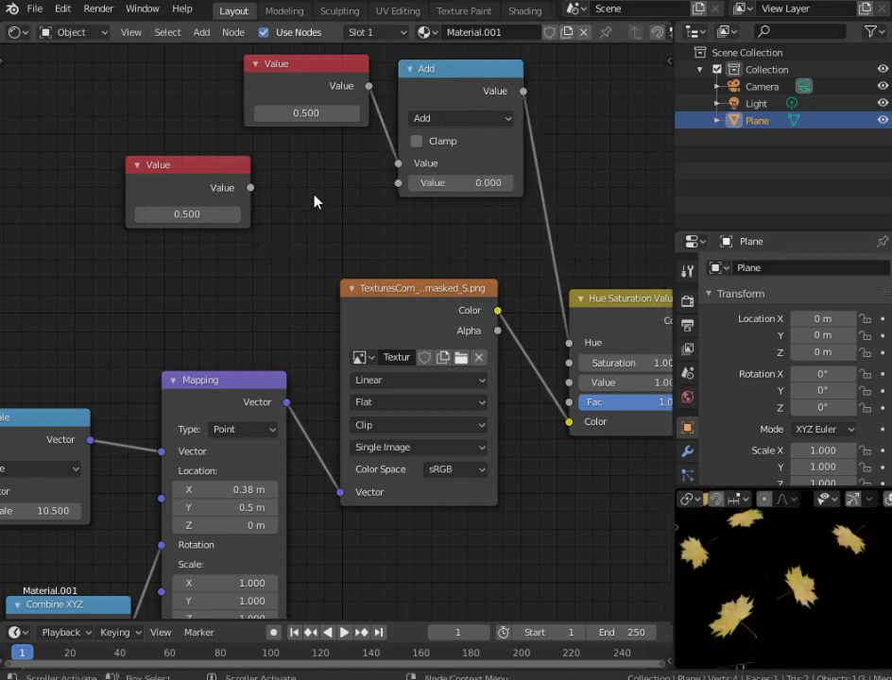
pyautogui.moveTo(342, 192); pyautogui.dragTo(449, 135, button='middle')
pyautogui.scroll(-2, 406, 189)
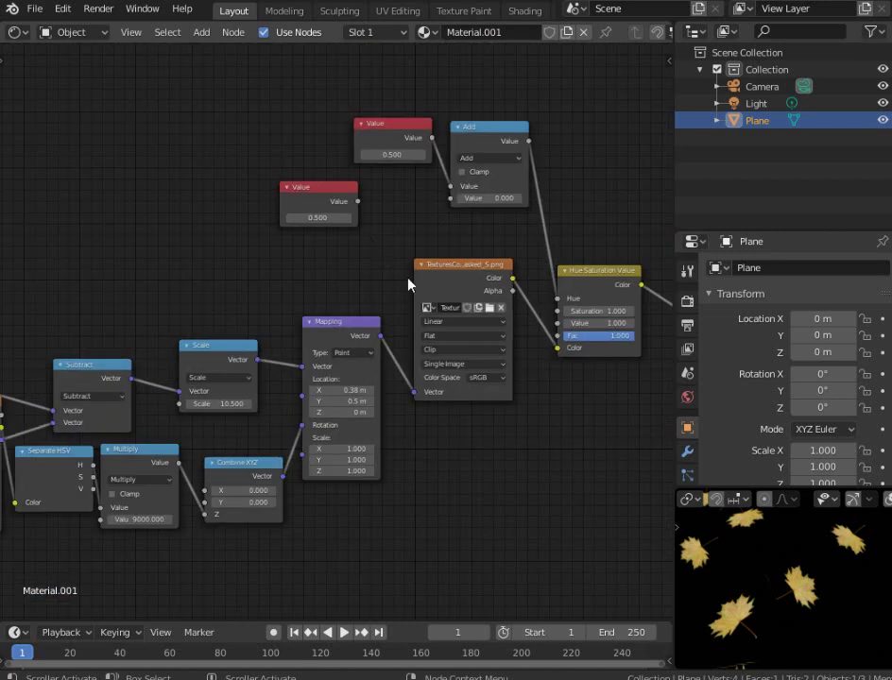
pyautogui.moveTo(408, 283); pyautogui.dragTo(461, 199, button='middle')
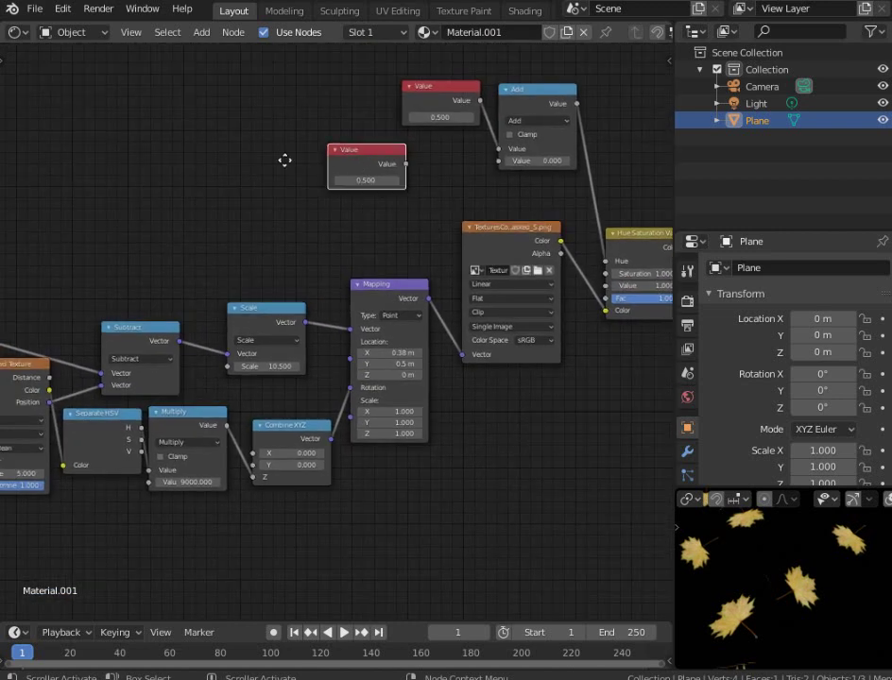
pyautogui.click(208, 161)
pyautogui.click(533, 92)
pyautogui.hotkey('shift', 'd')
pyautogui.click(327, 162)
pyautogui.moveTo(328, 166); pyautogui.dragTo(379, 203)
pyautogui.scroll(1, 255, 342)
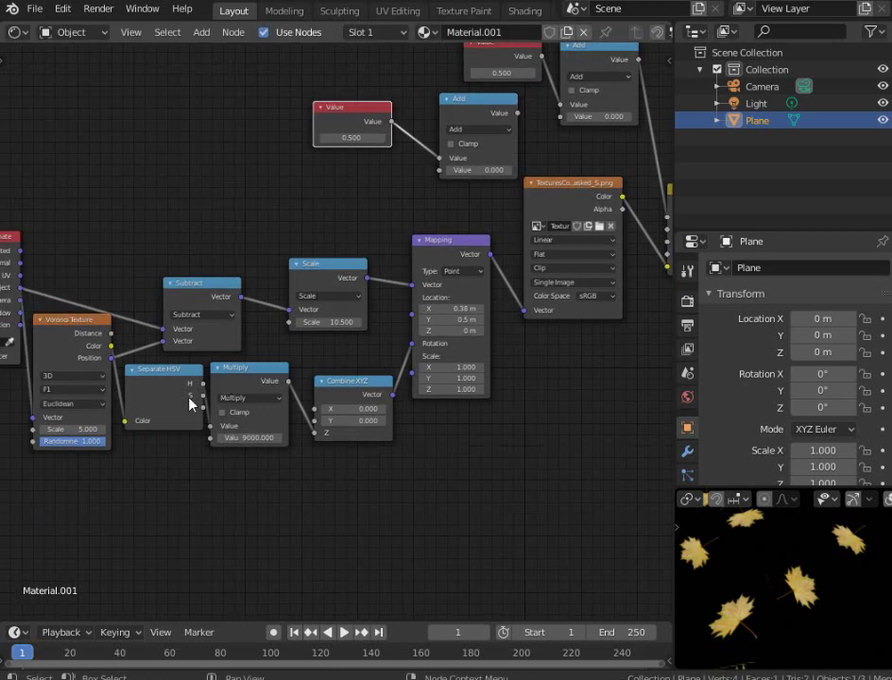
pyautogui.moveTo(189, 408); pyautogui.dragTo(192, 387, button='middle')
pyautogui.moveTo(192, 388); pyautogui.dragTo(448, 157)
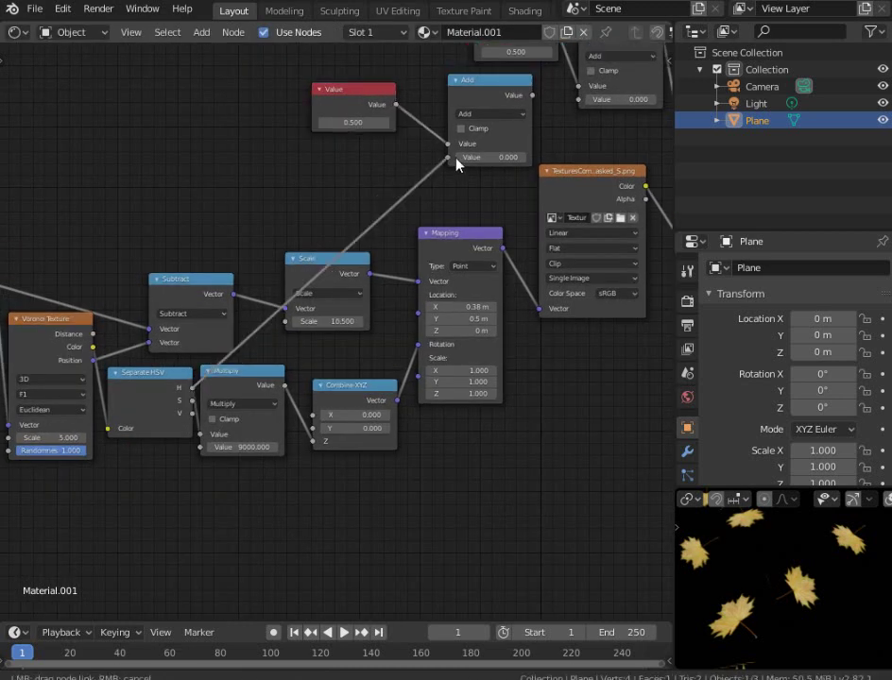
pyautogui.click(481, 114)
pyautogui.click(471, 153)
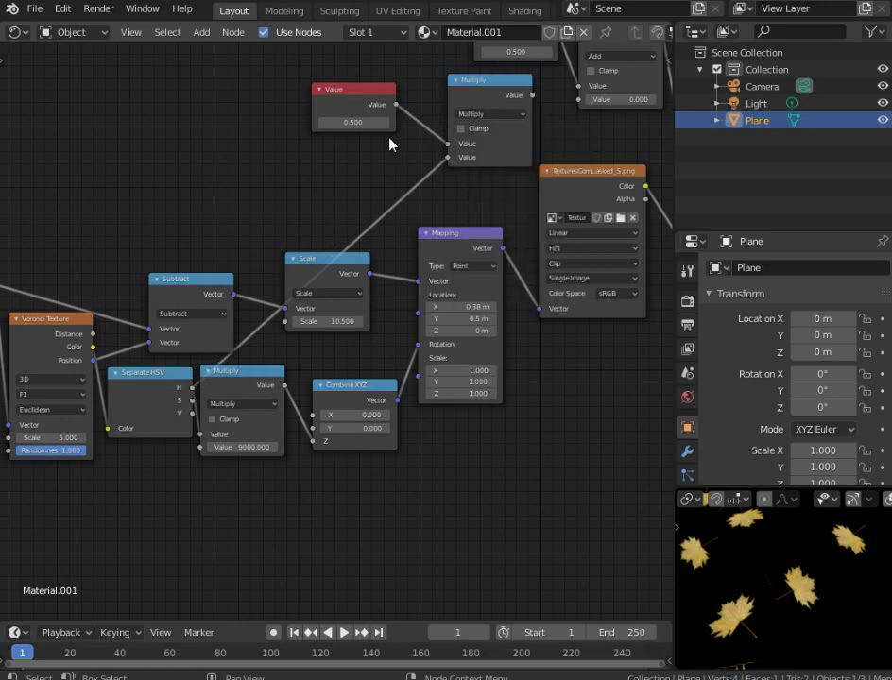
pyautogui.moveTo(390, 144); pyautogui.dragTo(259, 237, button='middle')
pyautogui.scroll(1, 198, 200)
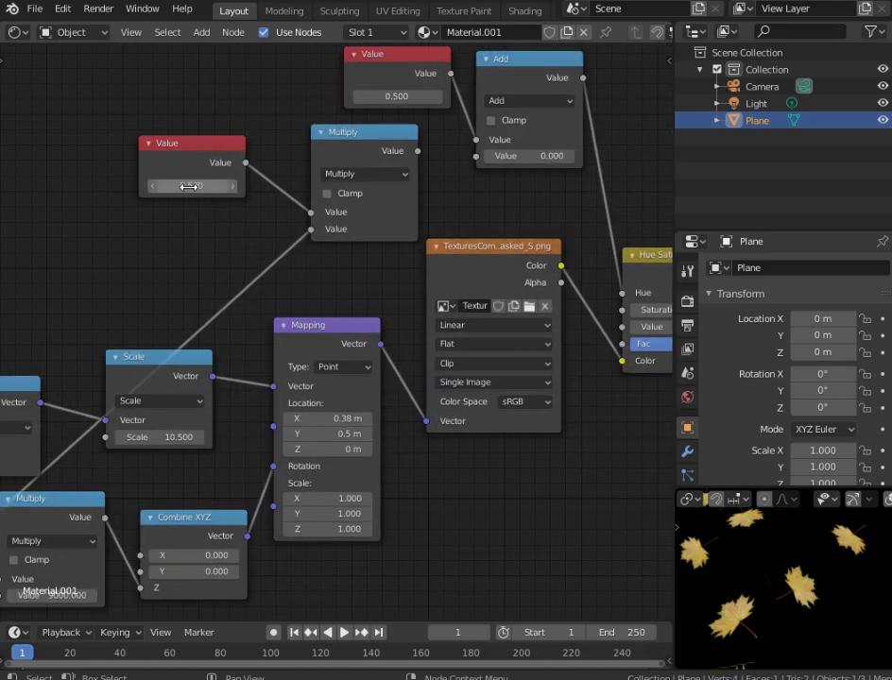
pyautogui.click(175, 186)
pyautogui.click(253, 203)
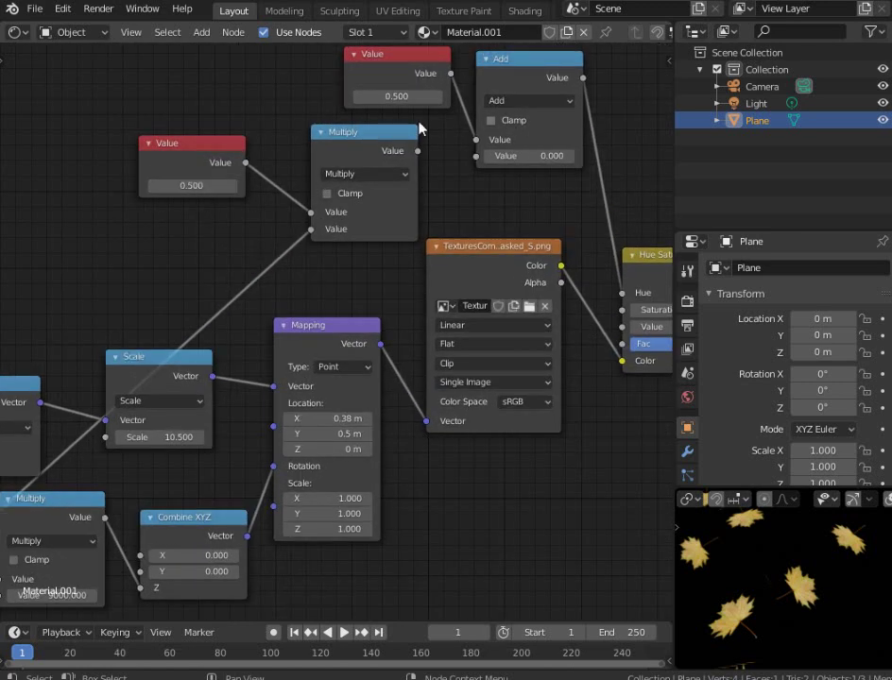
pyautogui.moveTo(418, 152); pyautogui.dragTo(476, 155)
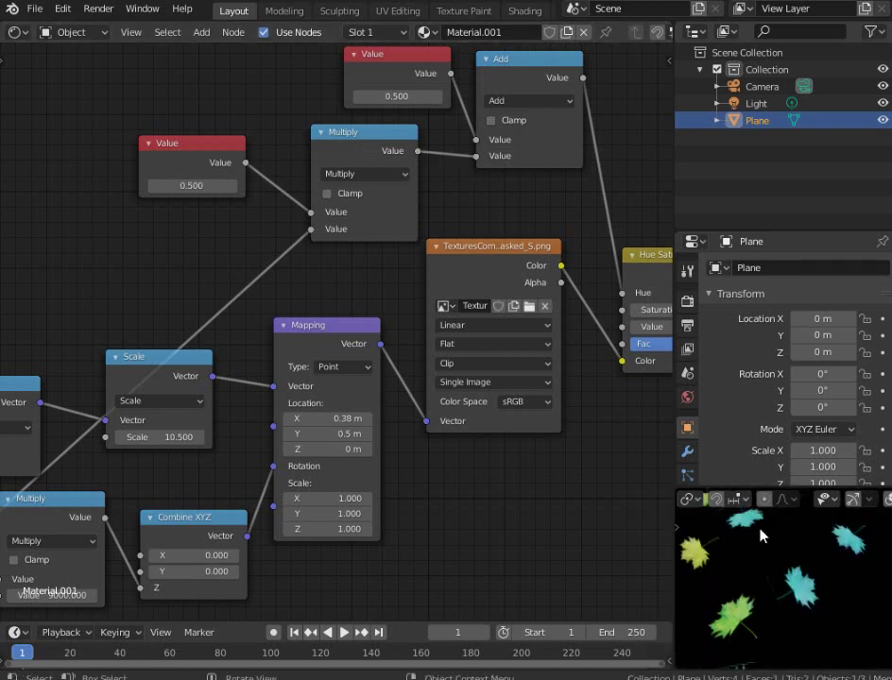
pyautogui.moveTo(767, 557); pyautogui.dragTo(779, 595, button='middle')
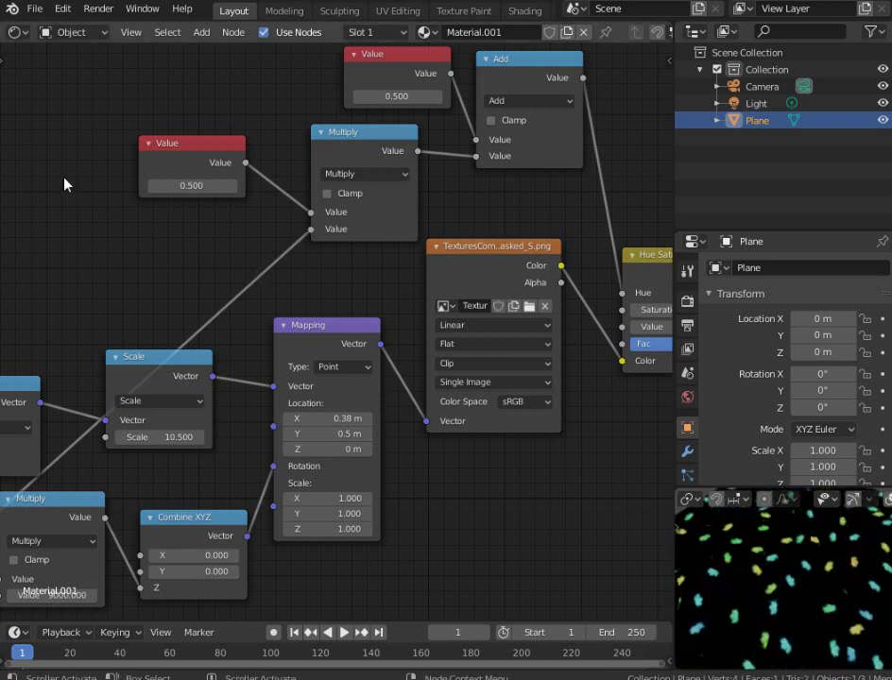
pyautogui.keyDown('ctrl'); pyautogui.scroll(-3, 154, 191); pyautogui.keyUp('ctrl')
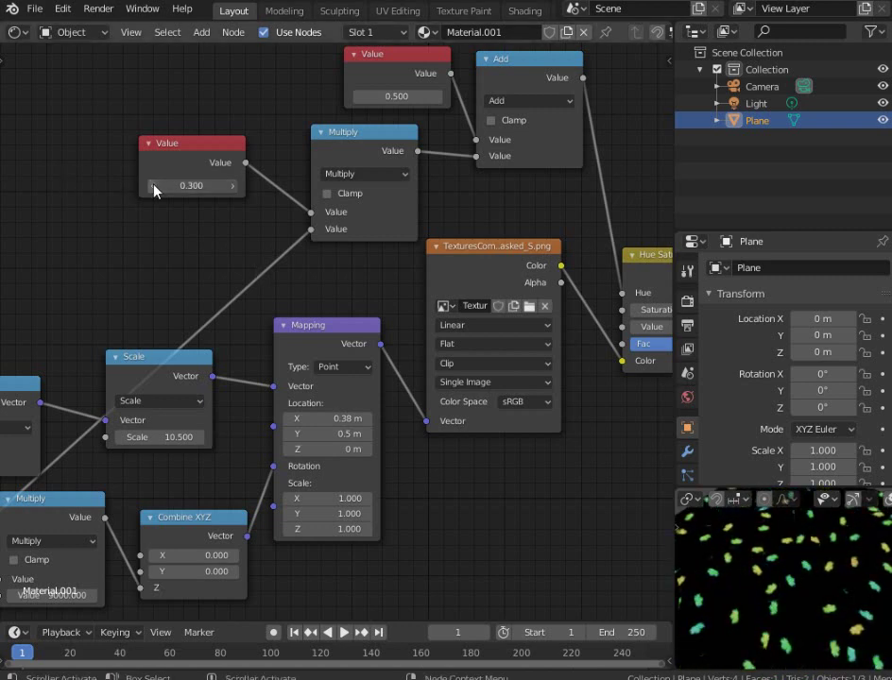
pyautogui.click(234, 188)
pyautogui.click(234, 188)
pyautogui.scroll(2, 736, 583)
pyautogui.moveTo(736, 584); pyautogui.dragTo(828, 612, button='middle')
pyautogui.scroll(-3, 823, 599)
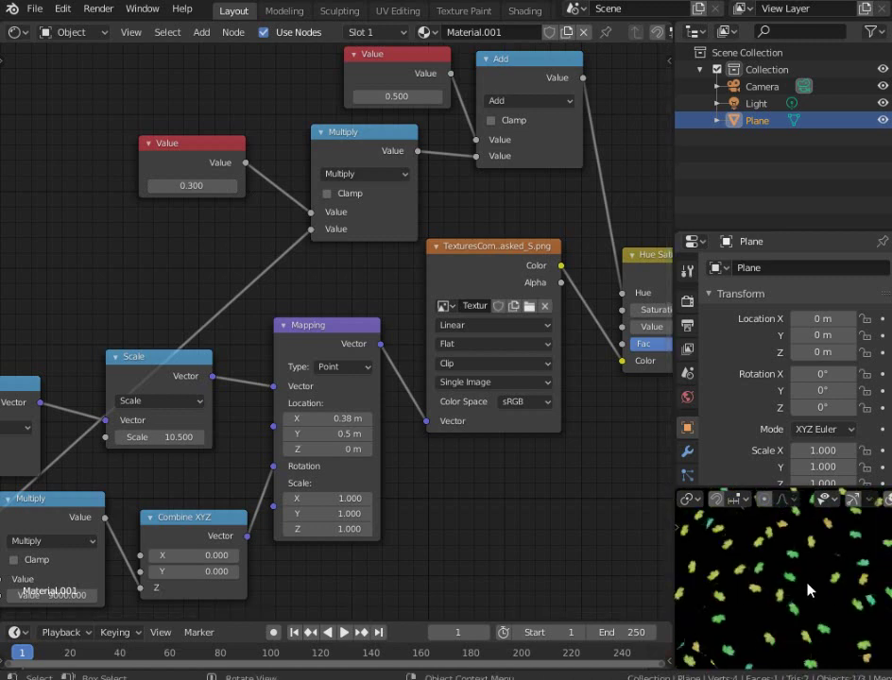
pyautogui.moveTo(233, 267); pyautogui.dragTo(273, 340, button='middle')
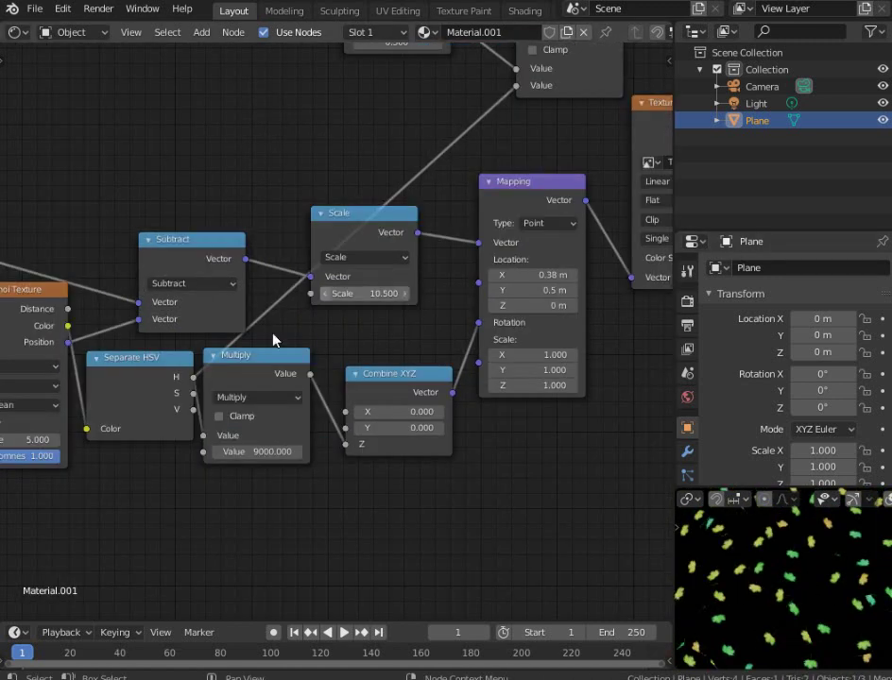
pyautogui.moveTo(496, 126); pyautogui.dragTo(444, 226, button='middle')
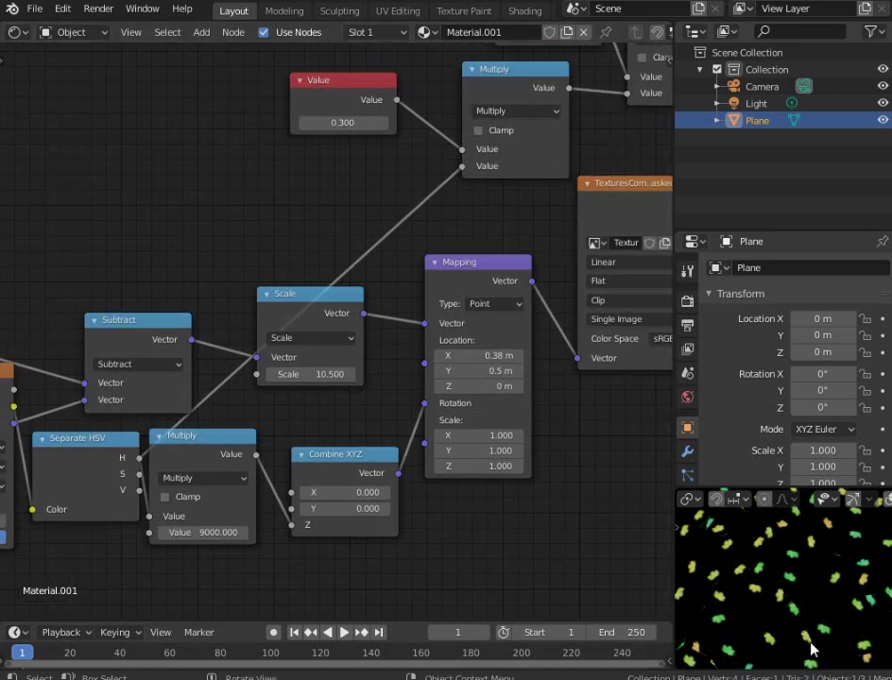
pyautogui.moveTo(388, 232); pyautogui.dragTo(180, 274, button='middle')
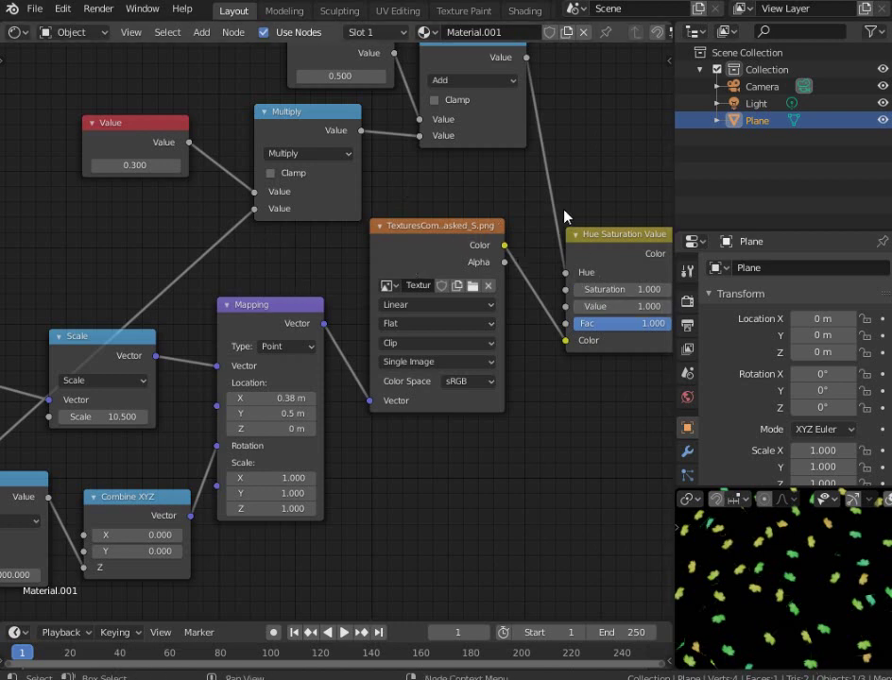
pyautogui.moveTo(189, 219); pyautogui.dragTo(385, 193, button='middle')
pyautogui.scroll(2, 378, 219)
pyautogui.scroll(-2, 378, 219)
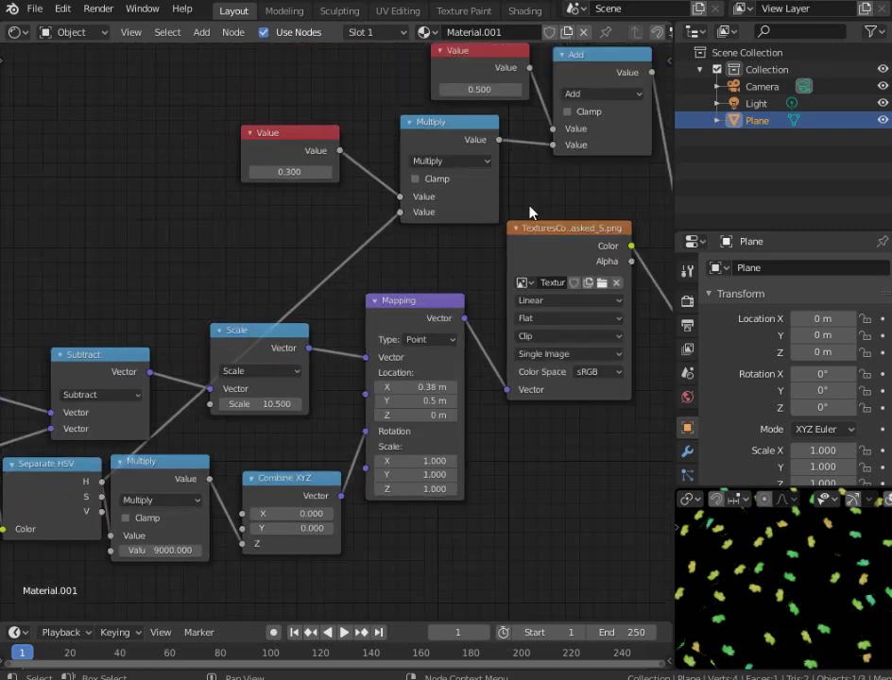
pyautogui.moveTo(302, 249); pyautogui.dragTo(342, 193, button='middle')
pyautogui.scroll(1, 360, 185)
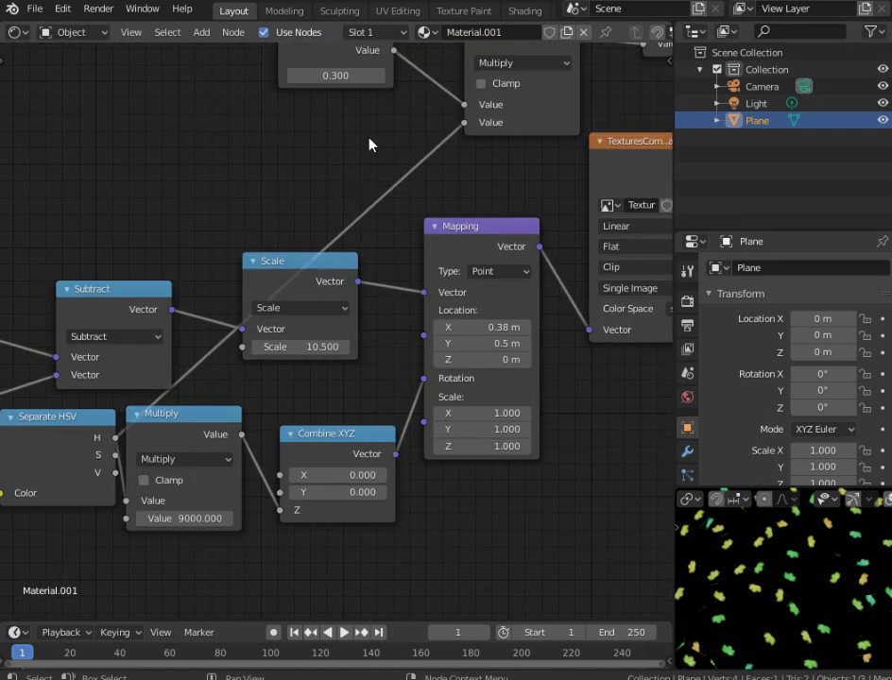
# Insert a Subtract 0.5 Math node into the link feeding the Multiply node
pyautogui.hotkey('shift', 'a')
pyautogui.moveTo(372, 171)
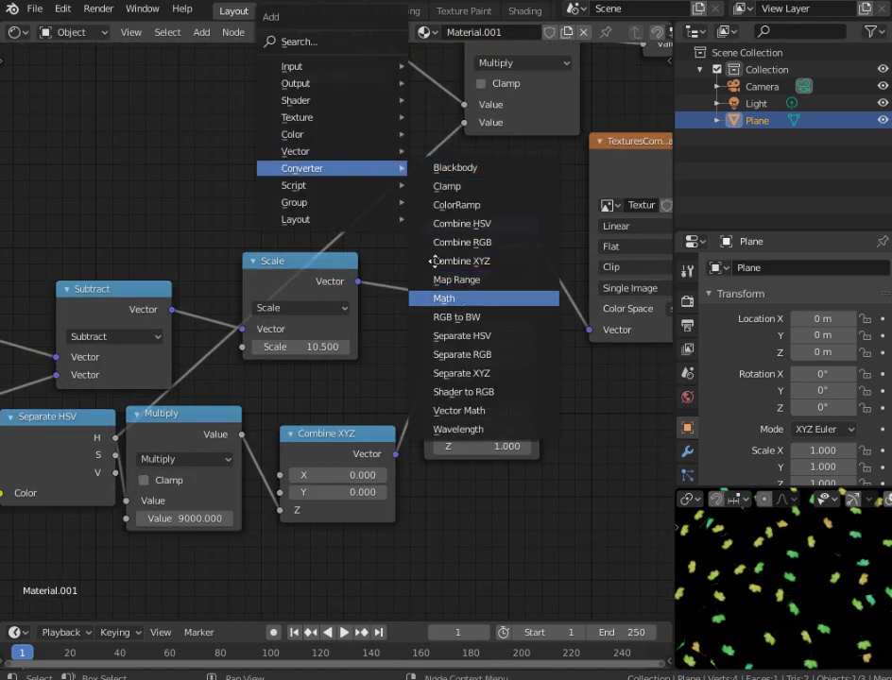
pyautogui.click(414, 314)
pyautogui.click(360, 147)
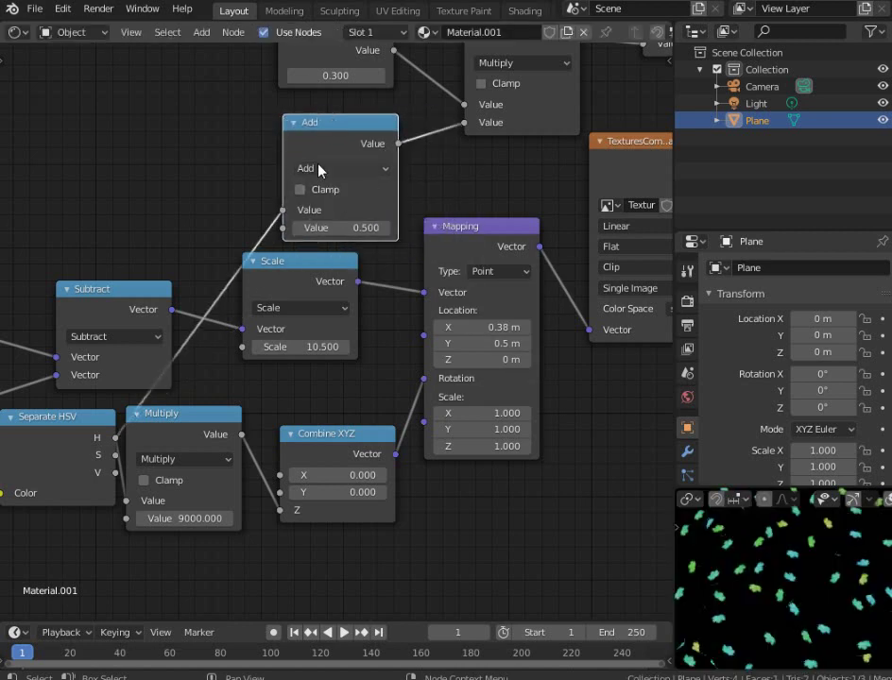
pyautogui.click(332, 169)
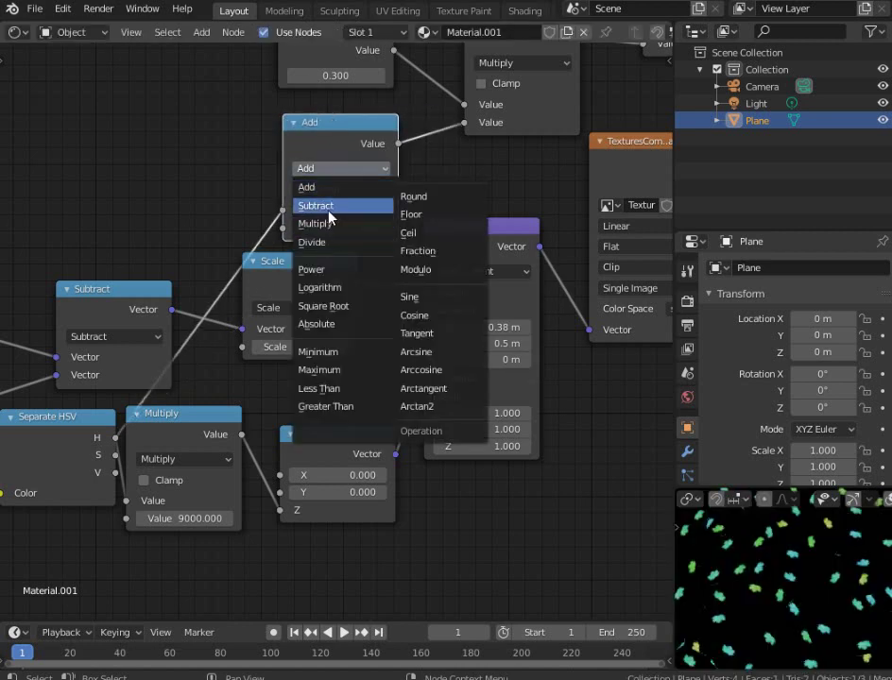
pyautogui.click(329, 220)
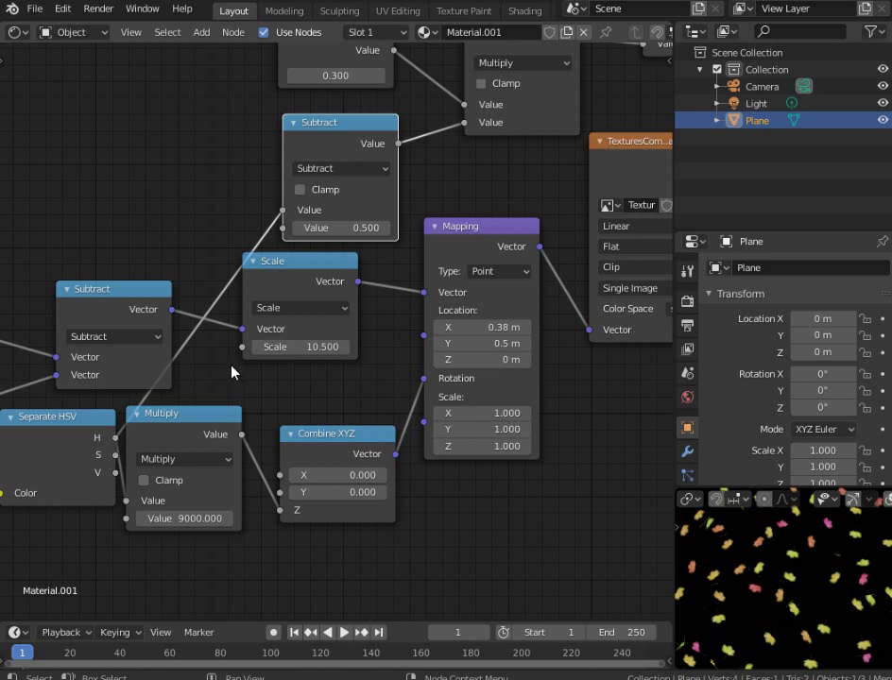
pyautogui.moveTo(342, 147); pyautogui.dragTo(250, 158)
# Duplicate the Subtract node and set the copy to Divide 0.5
pyautogui.hotkey('shift', 'd')
pyautogui.click(425, 128)
pyautogui.click(413, 164)
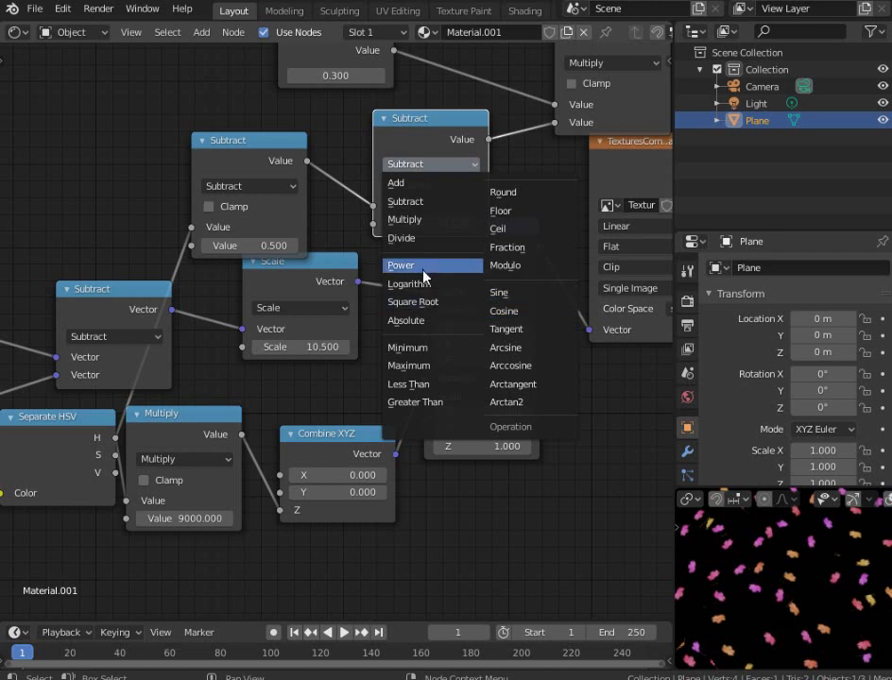
pyautogui.click(422, 221)
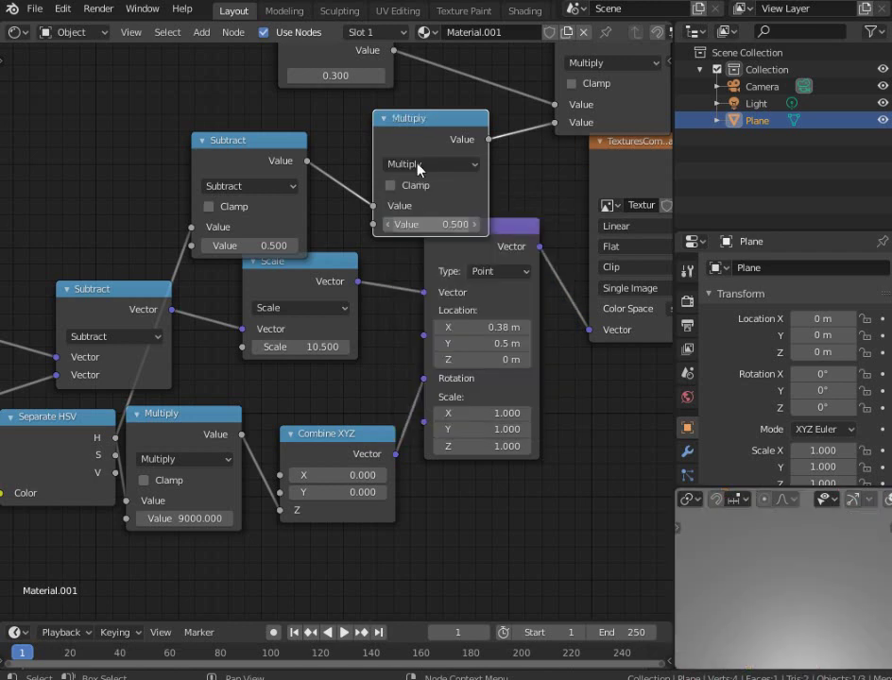
pyautogui.click(405, 166)
pyautogui.click(407, 238)
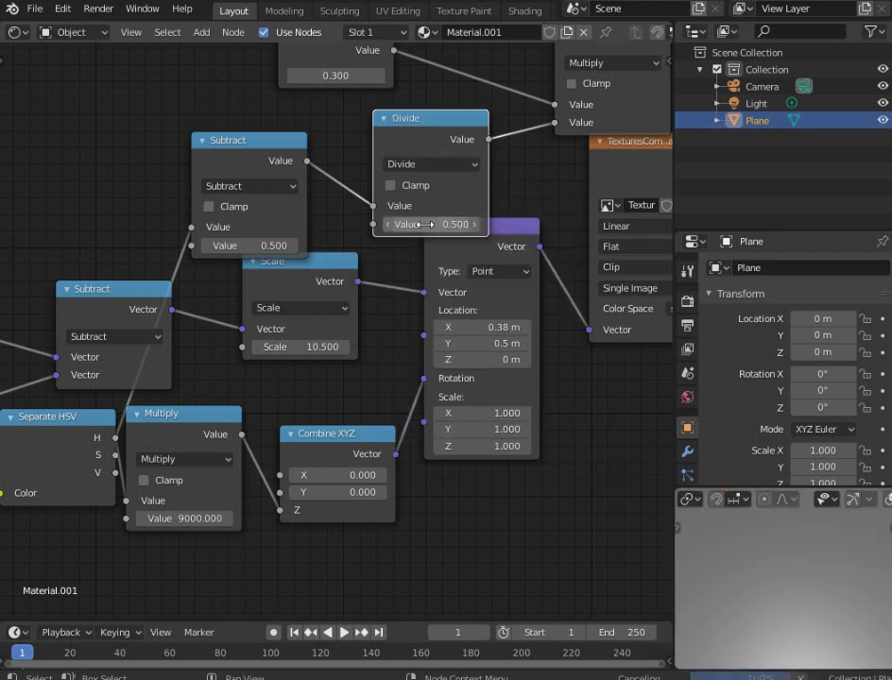
# Move the 0.300 hue-strength Value node aside and start lowering its value
pyautogui.moveTo(457, 181); pyautogui.dragTo(417, 274, button='middle')
pyautogui.scroll(-2, 312, 342)
pyautogui.scroll(2, 99, 255)
pyautogui.moveTo(99, 255); pyautogui.dragTo(223, 260)
pyautogui.scroll(3, 155, 304)
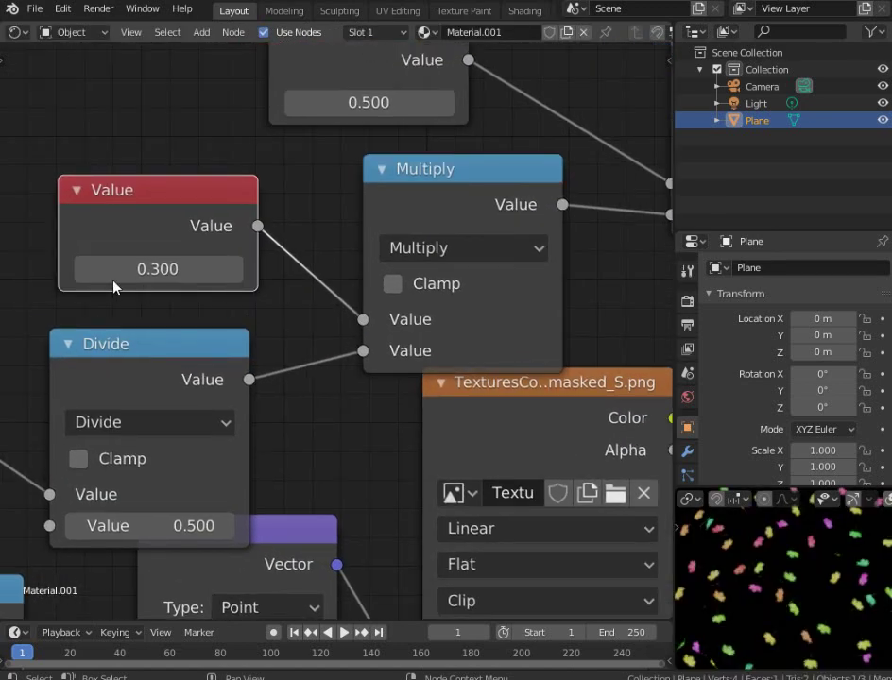
pyautogui.click(44, 265)
# Lower the hue variation Value to 0.070
pyautogui.click(45, 266)
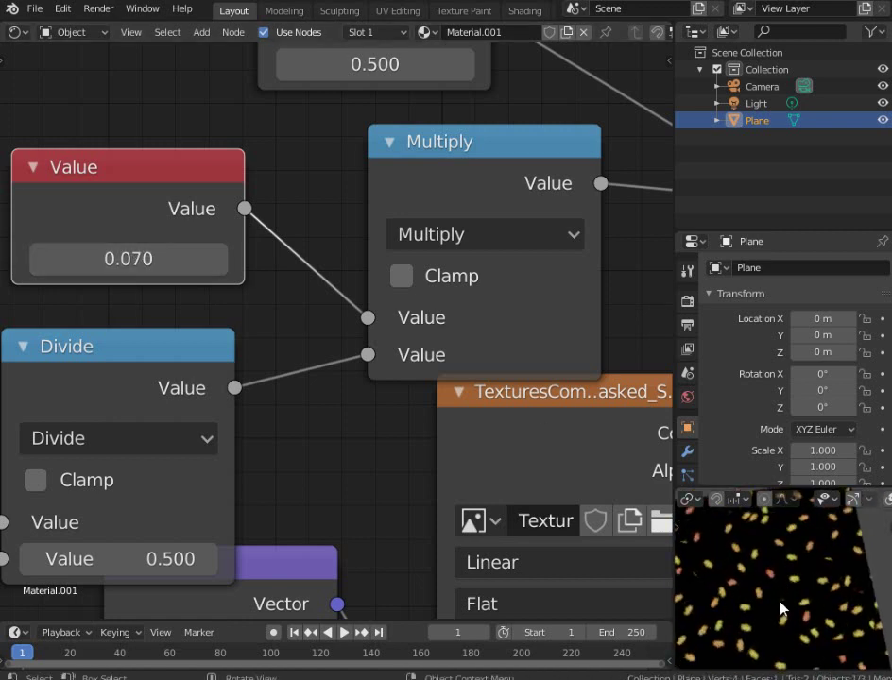
pyautogui.scroll(-4, 130, 448)
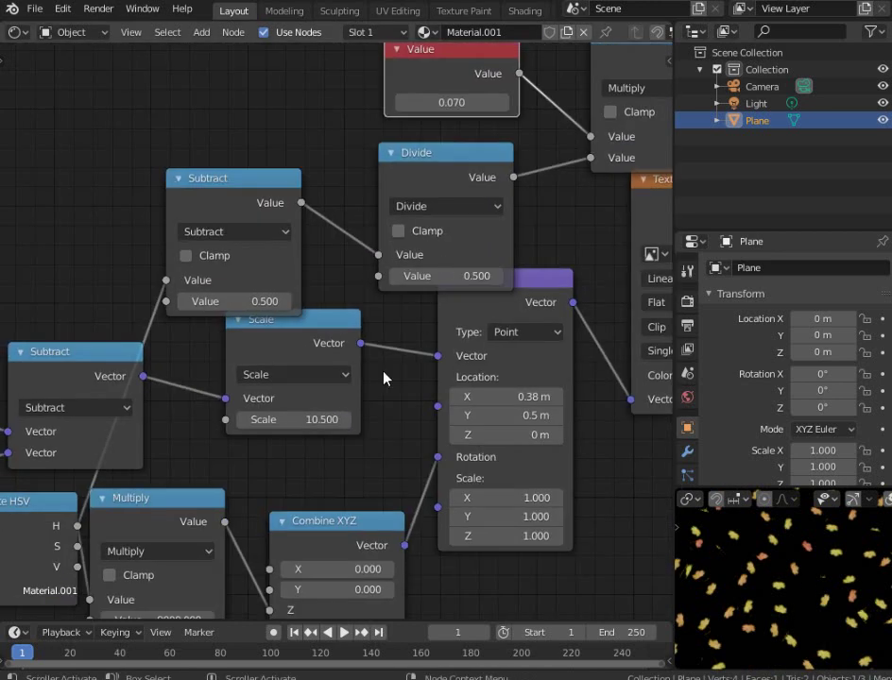
pyautogui.scroll(4, 490, 332)
# Set the leaf texture Scale node's Scale to 8.960
pyautogui.moveTo(491, 332); pyautogui.dragTo(221, 226, button='middle')
pyautogui.scroll(1, 337, 337)
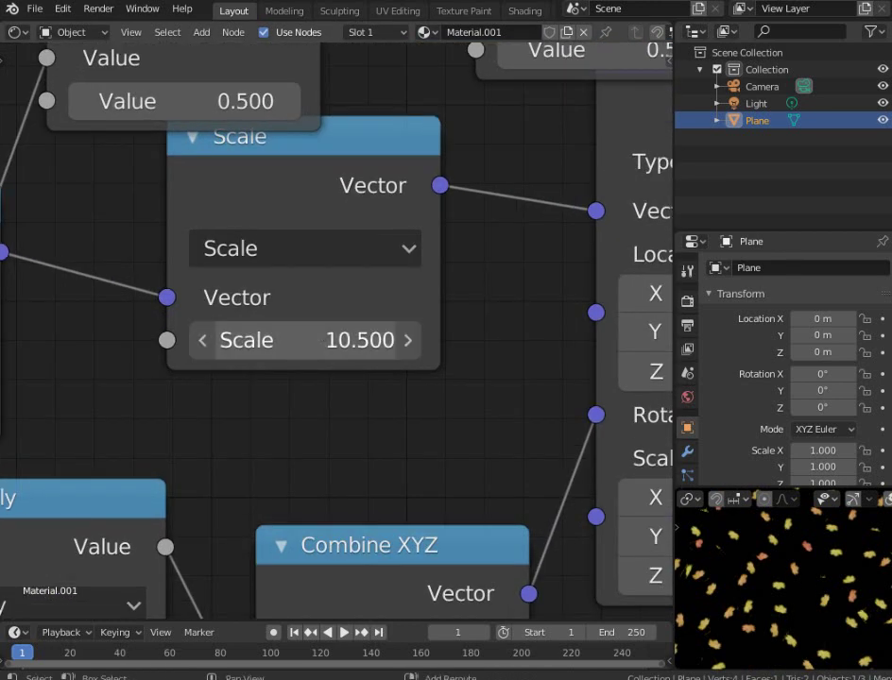
pyautogui.moveTo(311, 340); pyautogui.dragTo(331, 340)
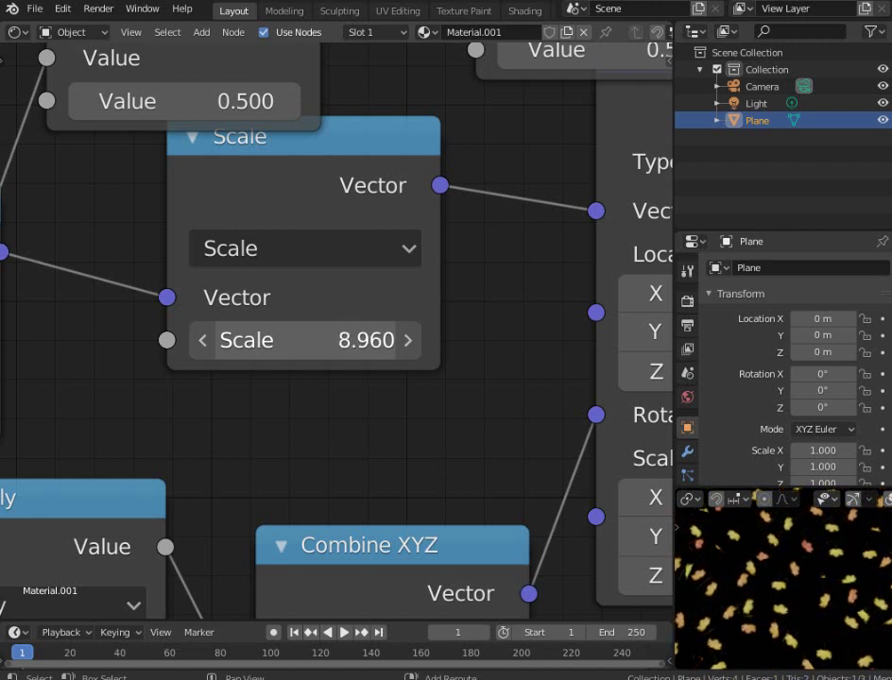
# Tune the Voronoi Texture Scale down and up, settling at 5.600 for denser leaves
pyautogui.moveTo(737, 637); pyautogui.dragTo(814, 571, button='middle')
pyautogui.scroll(3, 812, 570)
pyautogui.scroll(-3, 395, 364)
pyautogui.moveTo(359, 321); pyautogui.dragTo(392, 342, button='middle')
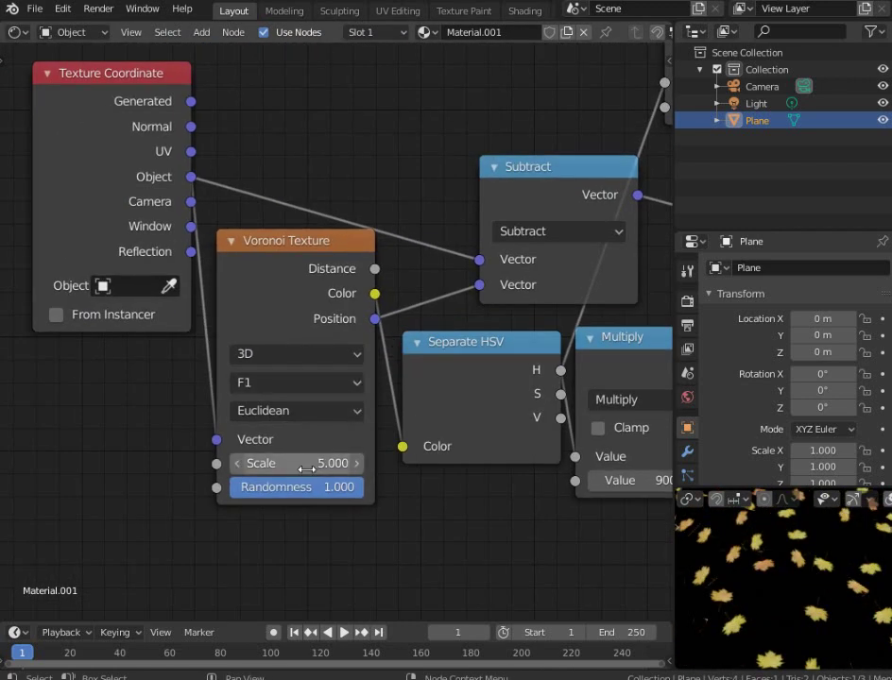
pyautogui.moveTo(303, 463); pyautogui.dragTo(381, 463)
pyautogui.scroll(5, 752, 535)
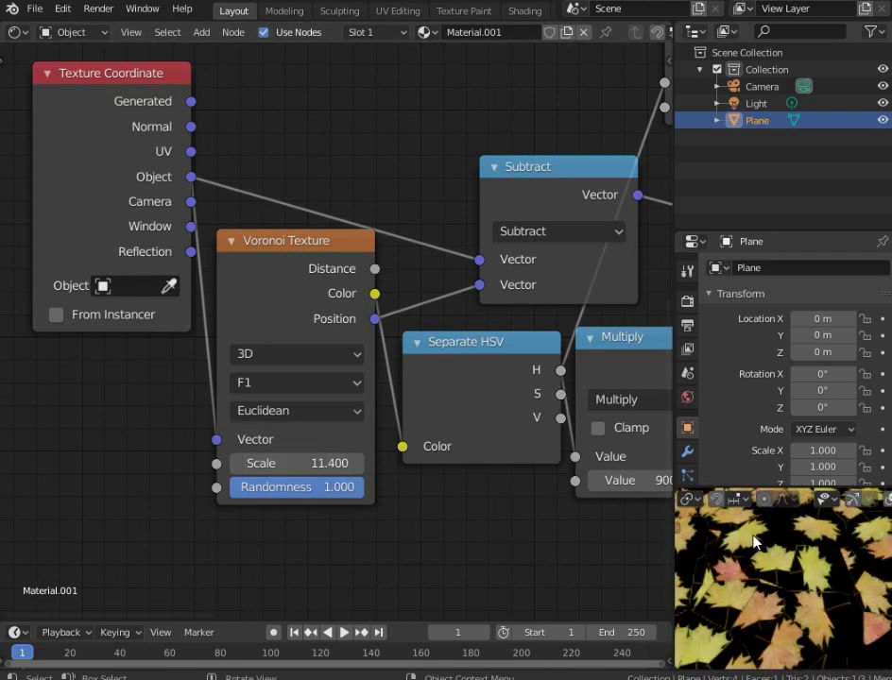
pyautogui.moveTo(283, 463); pyautogui.dragTo(166, 462)
pyautogui.scroll(-5, 786, 597)
pyautogui.scroll(-5, 416, 340)
pyautogui.scroll(3, 363, 368)
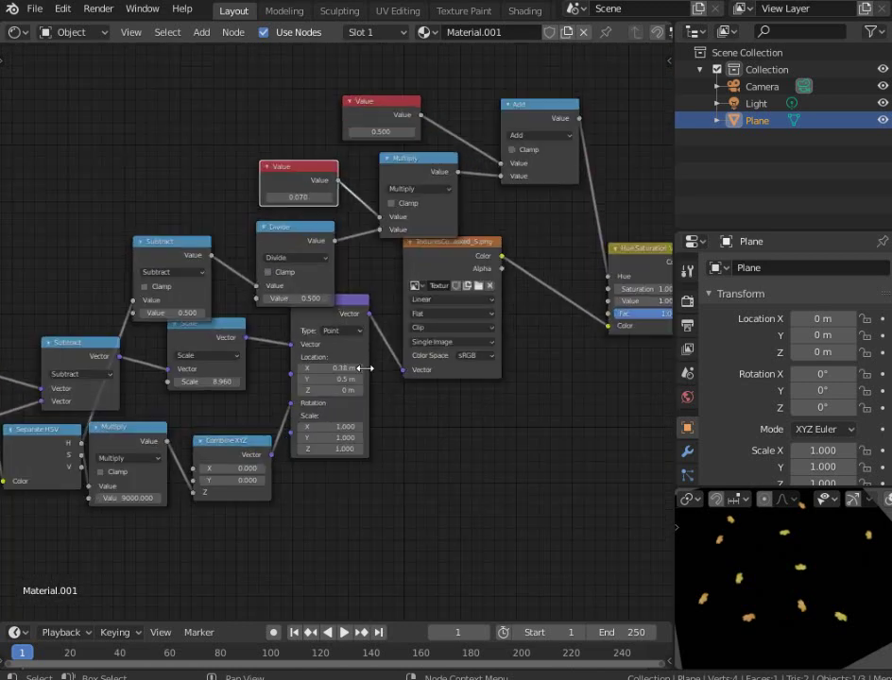
pyautogui.scroll(-2, 465, 322)
pyautogui.scroll(4, 189, 361)
pyautogui.moveTo(182, 411); pyautogui.dragTo(233, 411)
# Move the Texture Coordinate node down and to the left
pyautogui.scroll(-3, 316, 325)
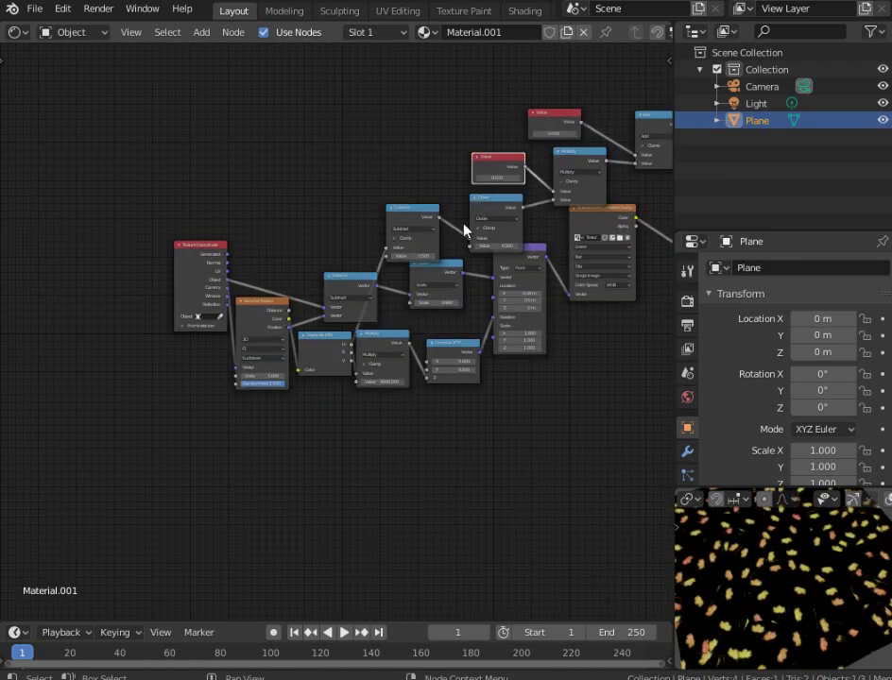
pyautogui.moveTo(331, 265); pyautogui.dragTo(209, 312, button='middle')
pyautogui.moveTo(62, 326); pyautogui.dragTo(0, 370)
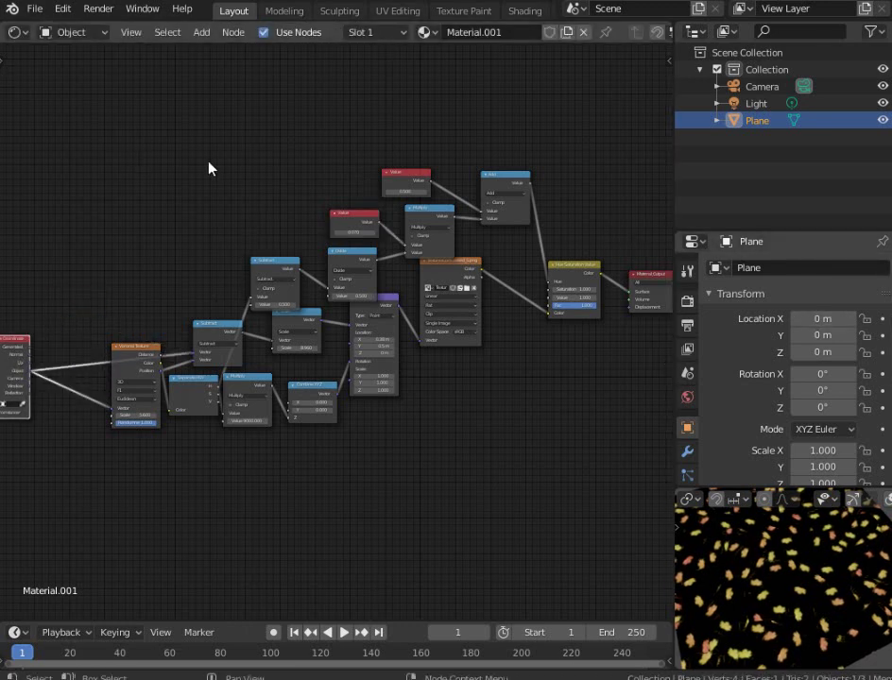
pyautogui.scroll(4, 738, 546)
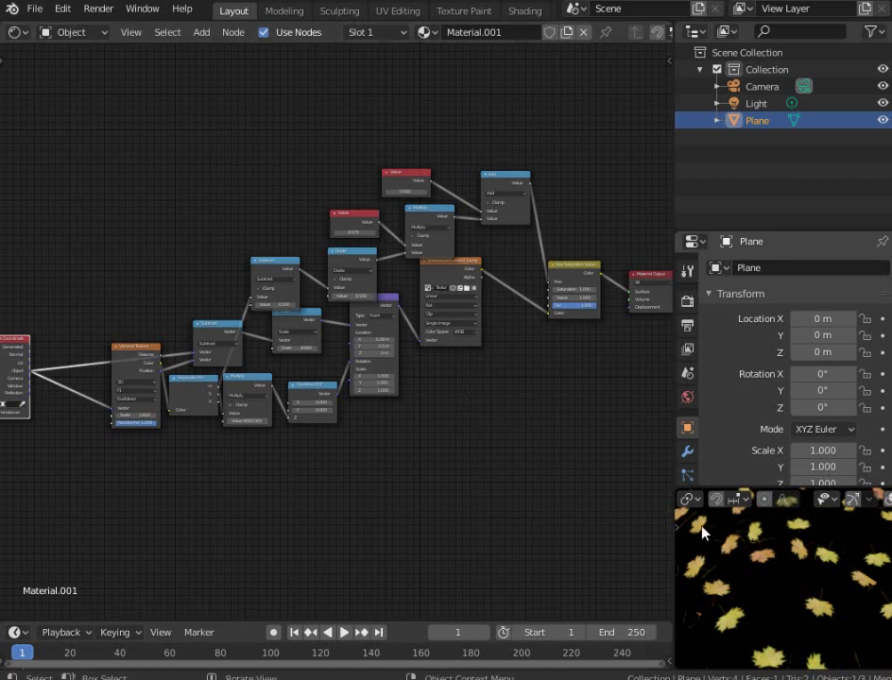
pyautogui.scroll(3, 372, 371)
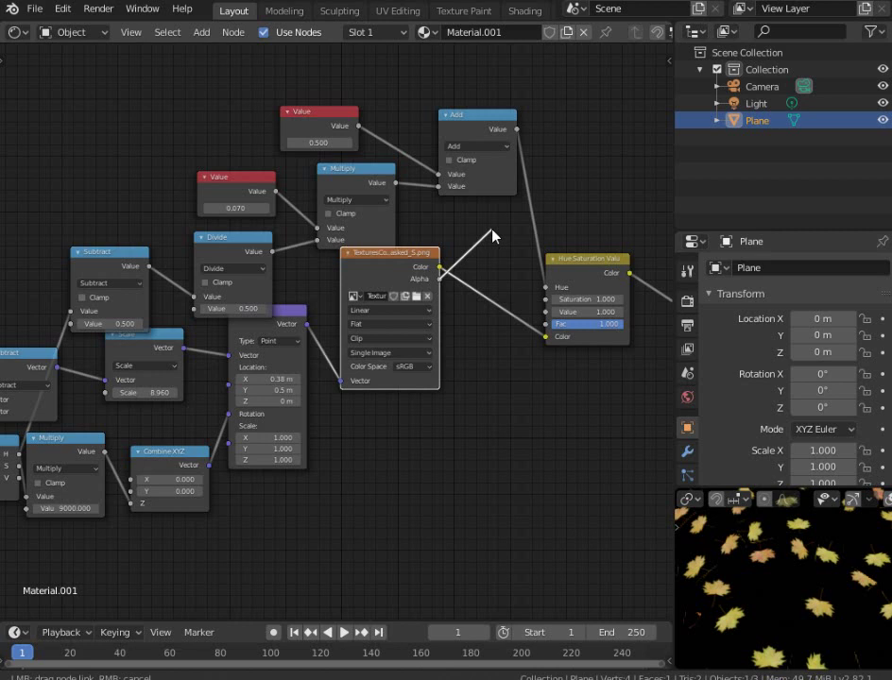
# Drop the Alpha link so only the leaf image's Color feeds the Hue Saturation Value node
pyautogui.moveTo(492, 229); pyautogui.dragTo(492, 230)
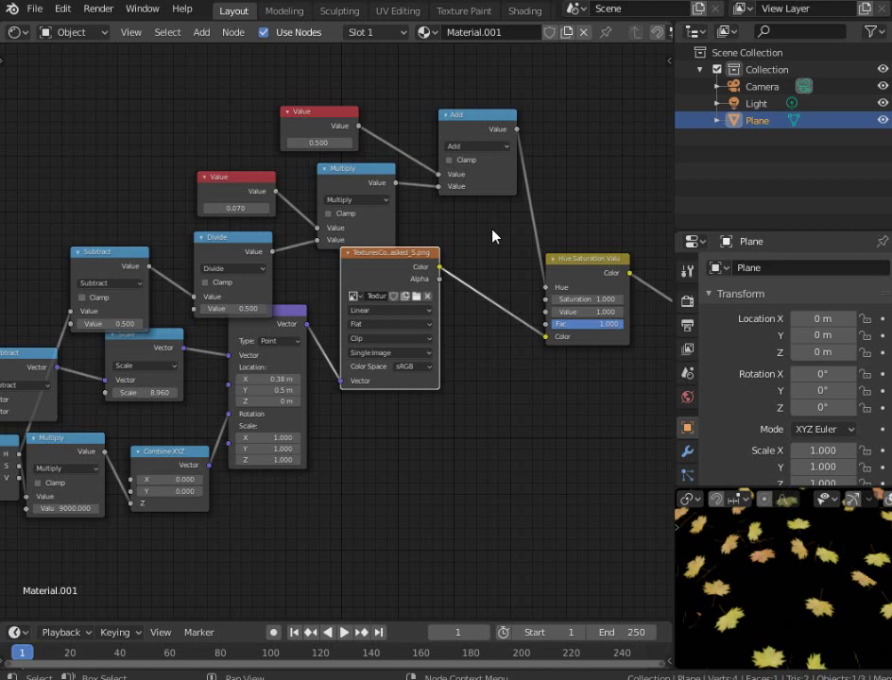
pyautogui.moveTo(546, 336); pyautogui.dragTo(545, 324)
pyautogui.scroll(-2, 784, 609)
pyautogui.scroll(2, 782, 600)
pyautogui.scroll(-4, 293, 380)
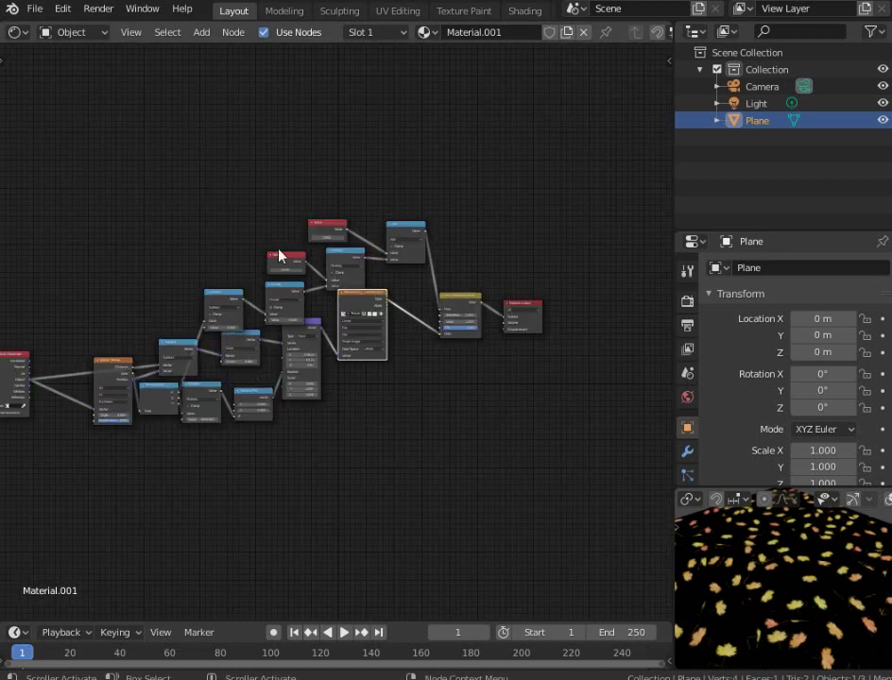
pyautogui.scroll(3, 321, 326)
pyautogui.moveTo(352, 361); pyautogui.dragTo(409, 380, button='middle')
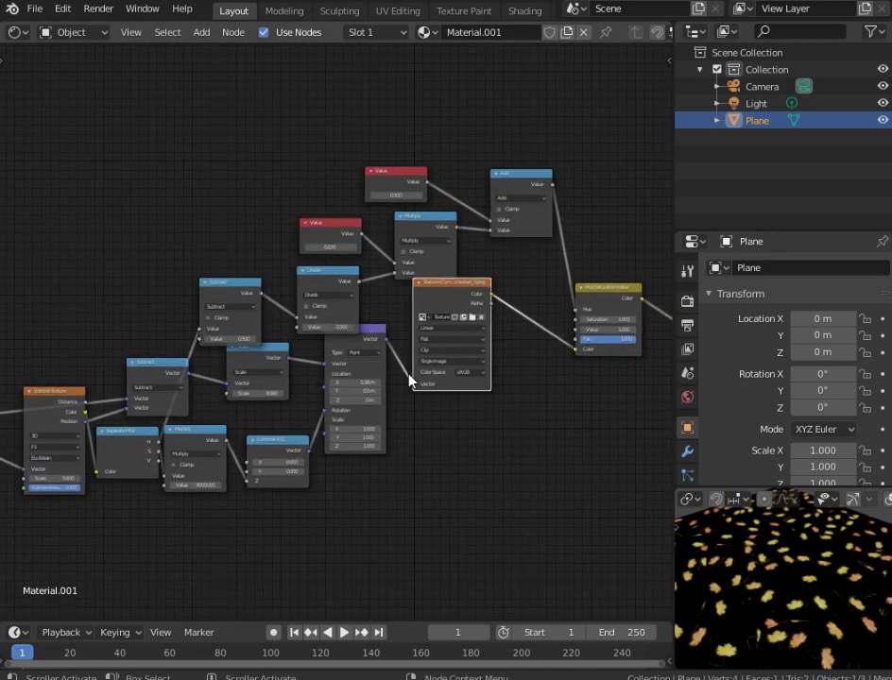